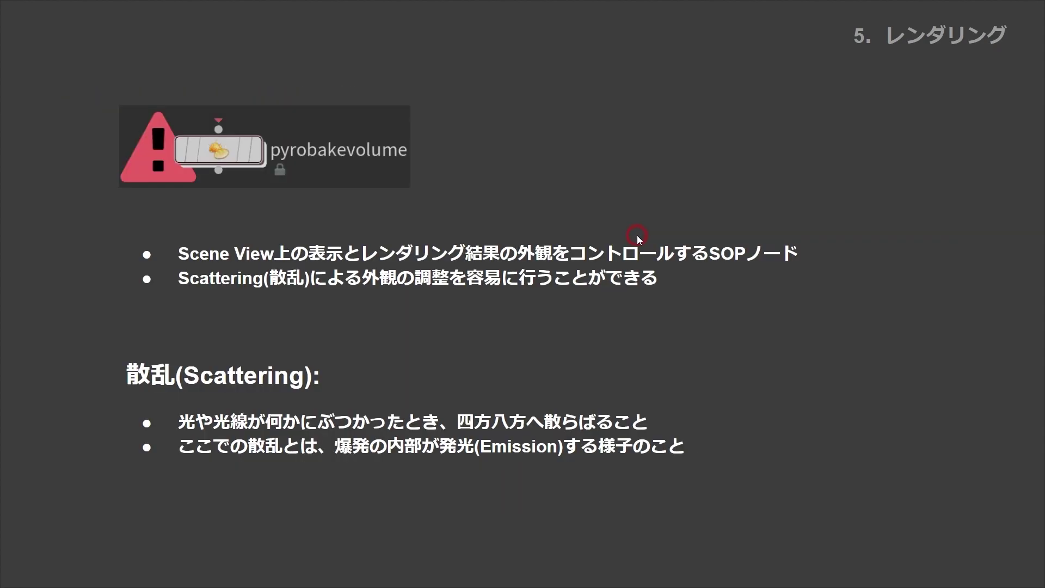
Switch from the scatter slide to the Houdini tornado fire scene at frame 227.
{"action": "key", "text": "alt+Tab"}
{"action": "left_click", "coordinate": [637, 235]}
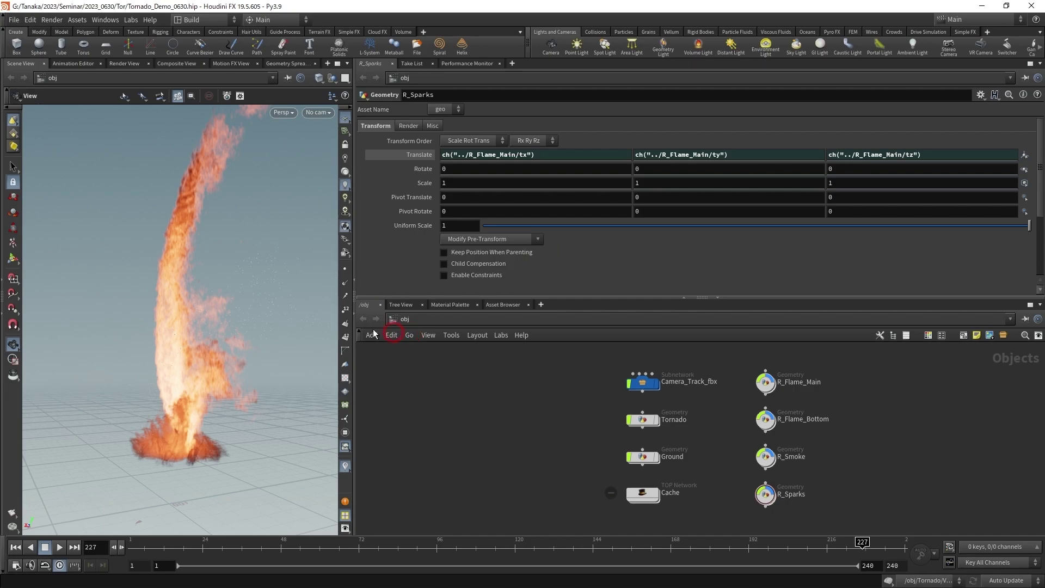
Leave the Houdini tornado scene for the pyrobakevolume and scattering slide.
{"action": "left_click", "coordinate": [408, 322]}
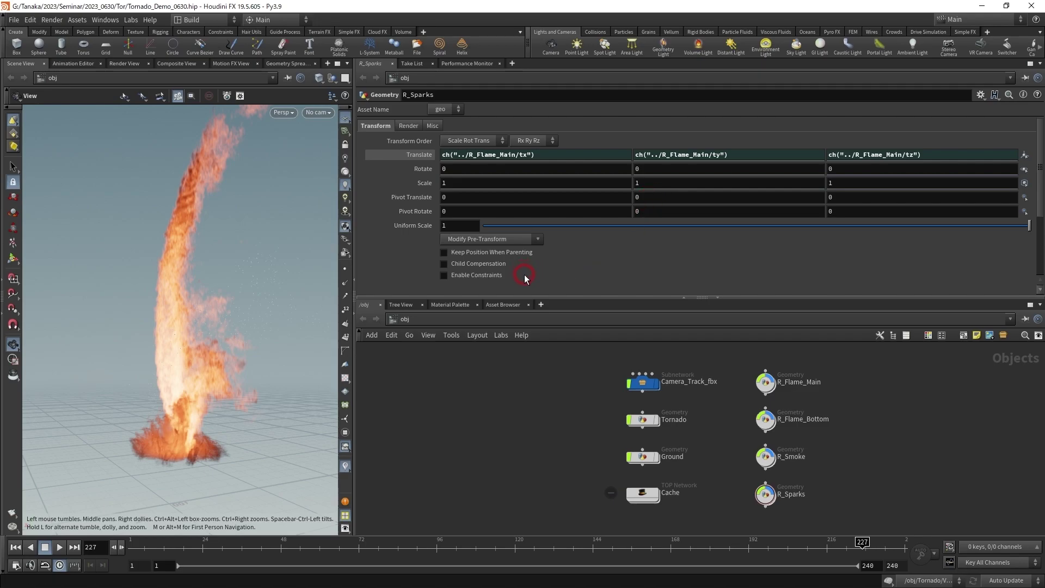
{"action": "key", "text": "alt+Tab"}
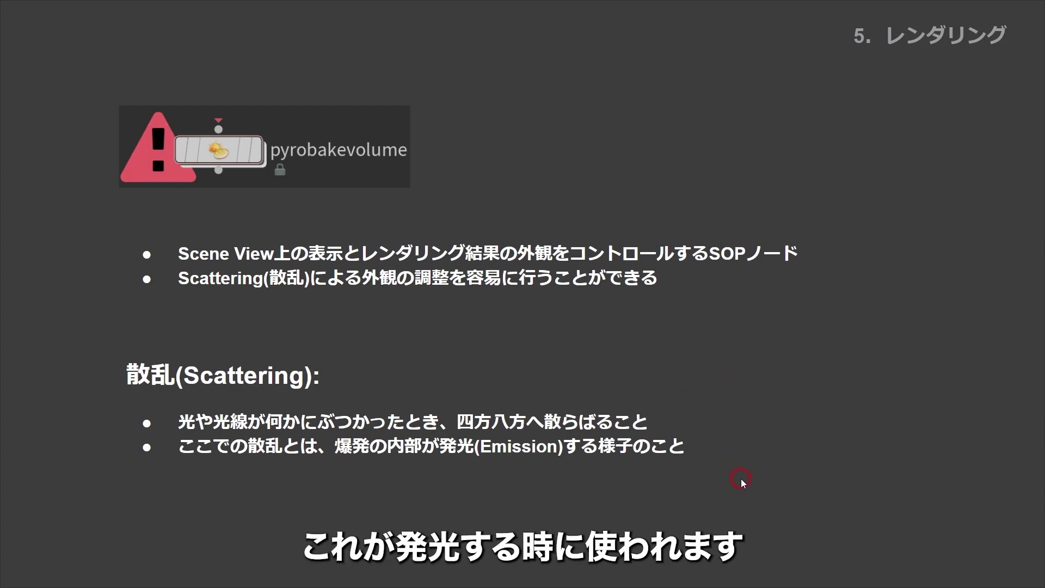
Show slide 68 on the Pyro Bake Volume scatter volume, then return to Houdini.
{"action": "left_click", "coordinate": [117, 407]}
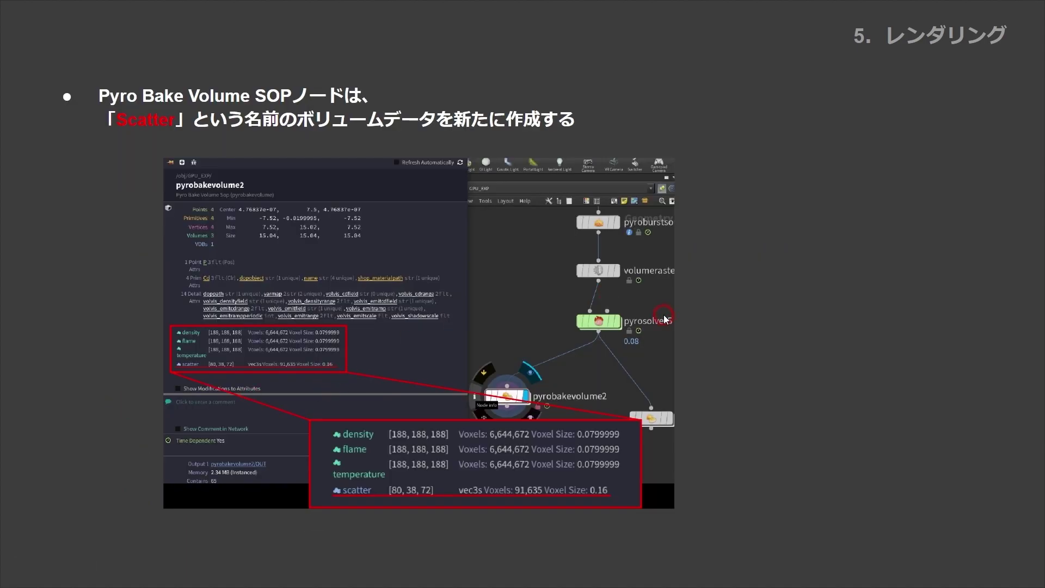
{"action": "key", "text": "alt+Tab"}
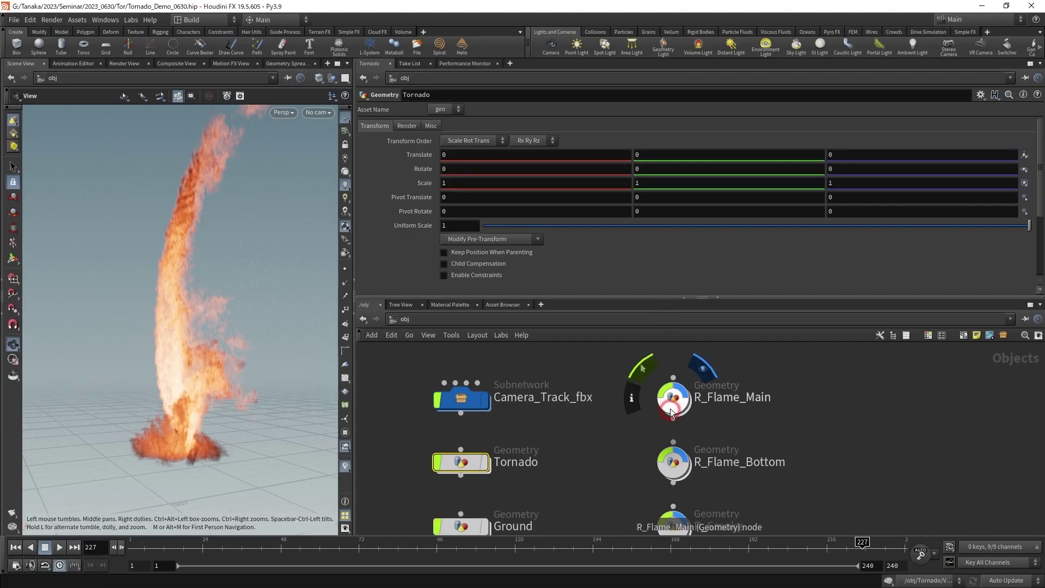
Inside R_Flame_Main, view Tornado_Main's node info listing scatter, density, flame, temperature and vel volumes.
{"action": "double_click", "coordinate": [673, 403]}
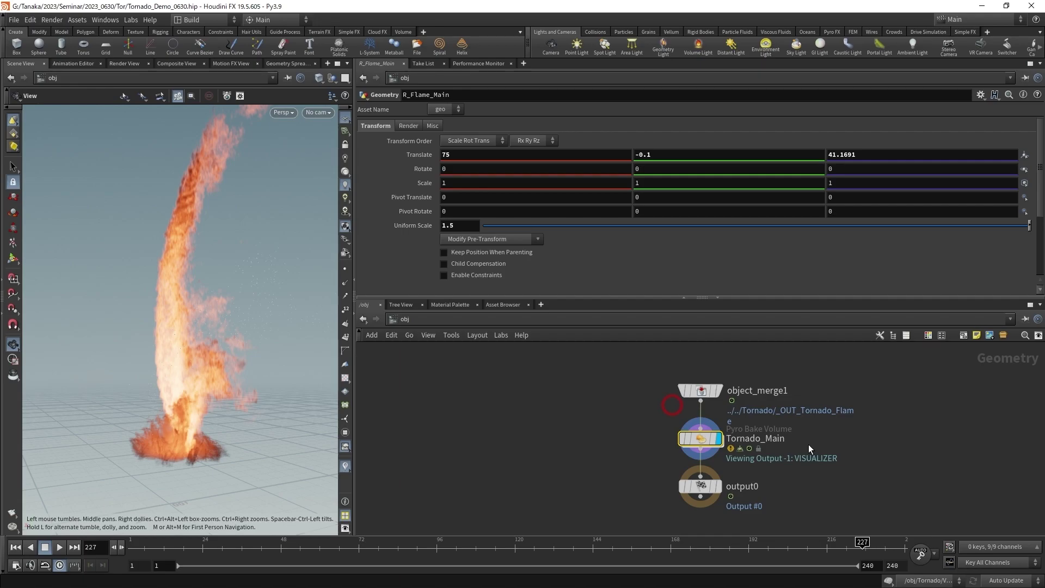
{"action": "left_click", "coordinate": [639, 470]}
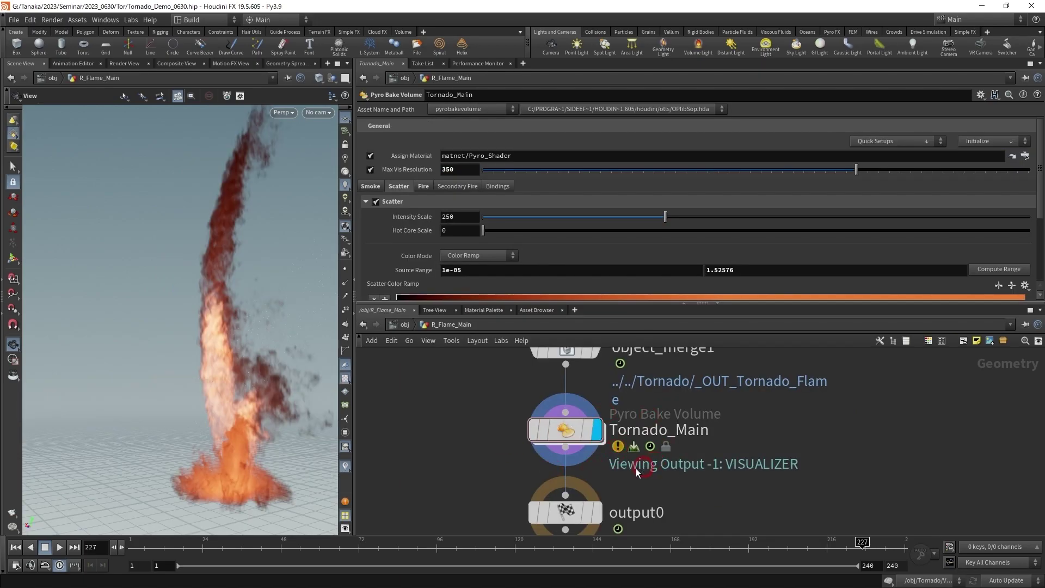
{"action": "left_click", "coordinate": [490, 433]}
{"action": "mouse_move", "coordinate": [511, 431]}
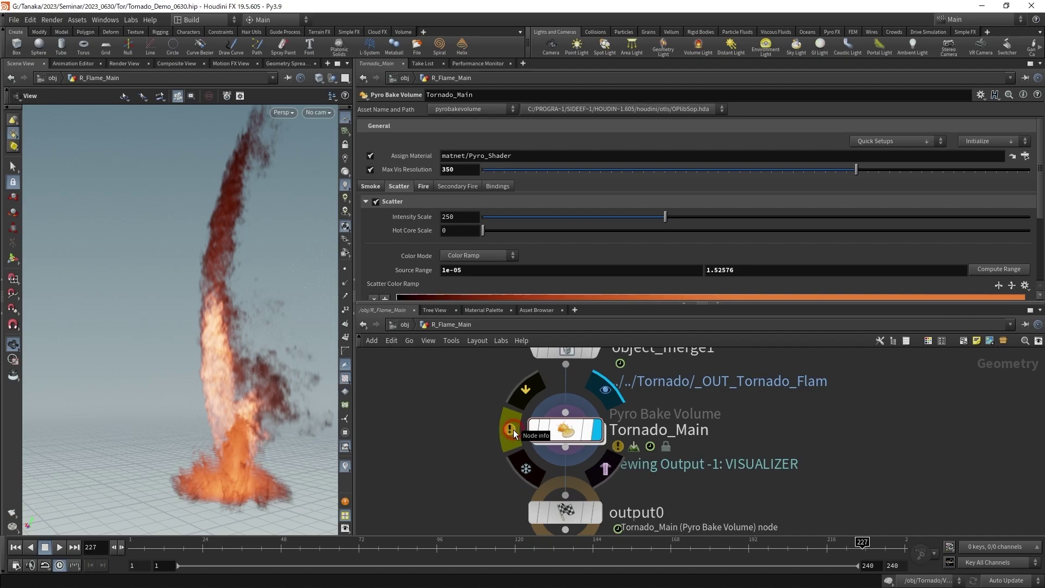
{"action": "left_click", "coordinate": [514, 429]}
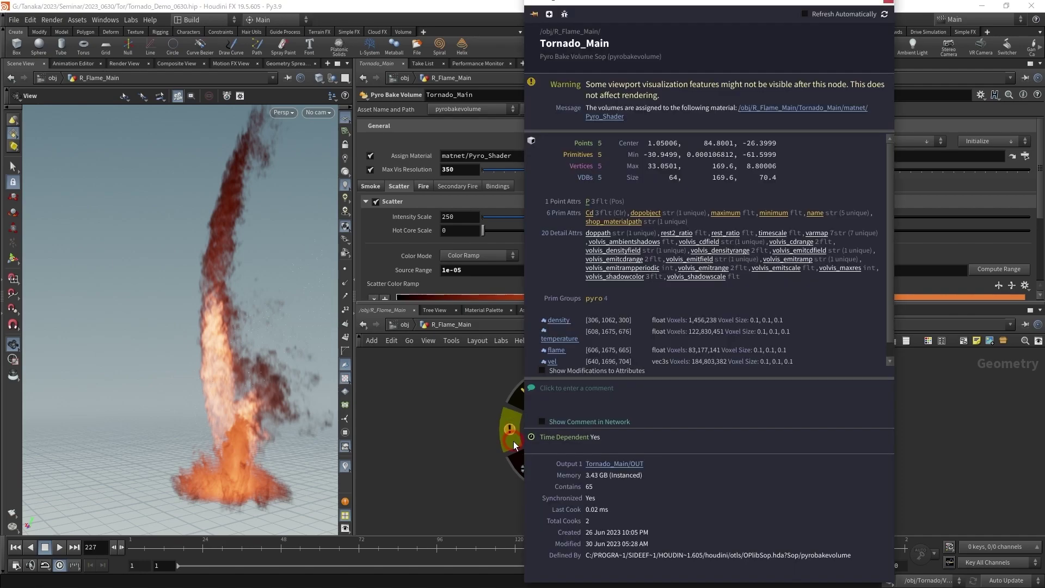
{"action": "scroll", "coordinate": [660, 327], "scroll_direction": "down", "scroll_amount": 1}
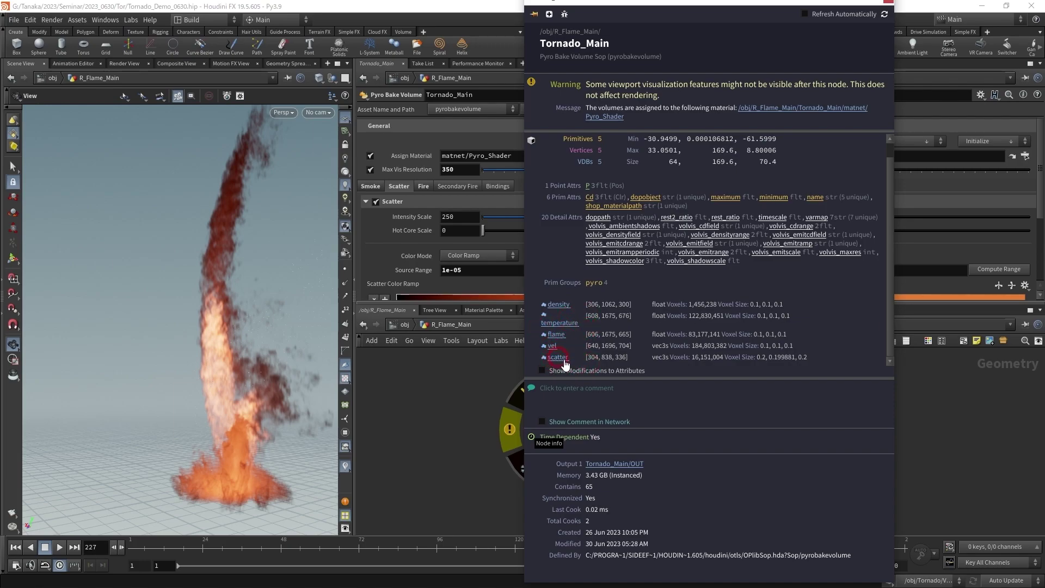
Show the shading slide and highlight its temperature-masked-by-density bullet.
{"action": "key", "text": "alt+Tab"}
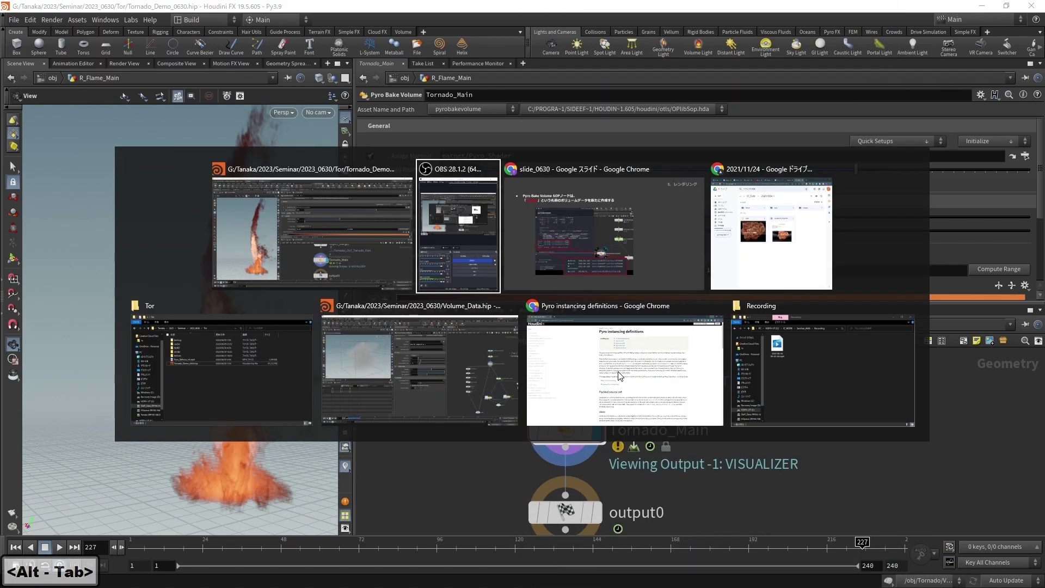
{"action": "key", "text": "alt+Tab"}
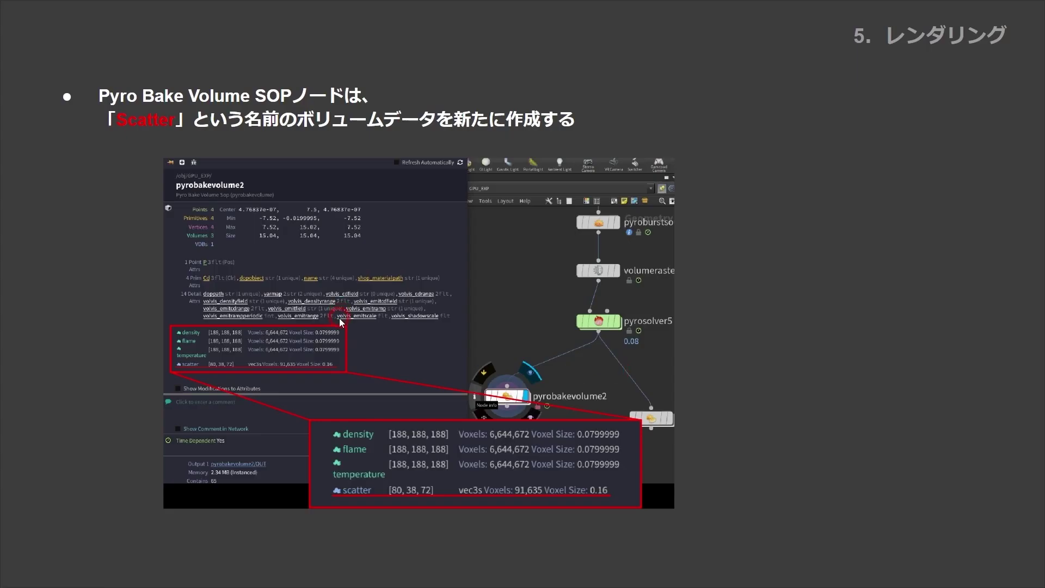
{"action": "key", "text": "Right"}
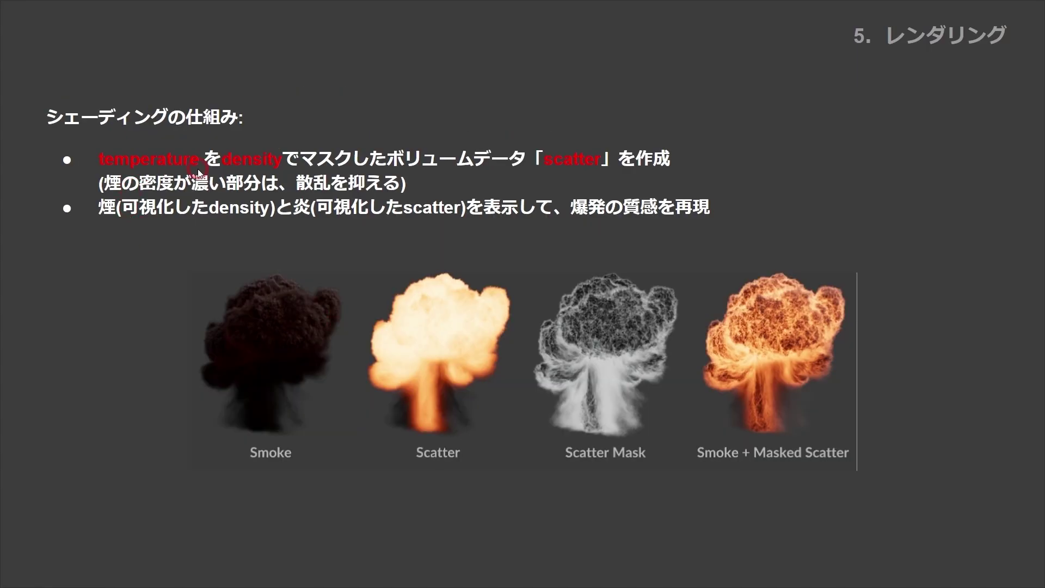
{"action": "left_click", "coordinate": [424, 473]}
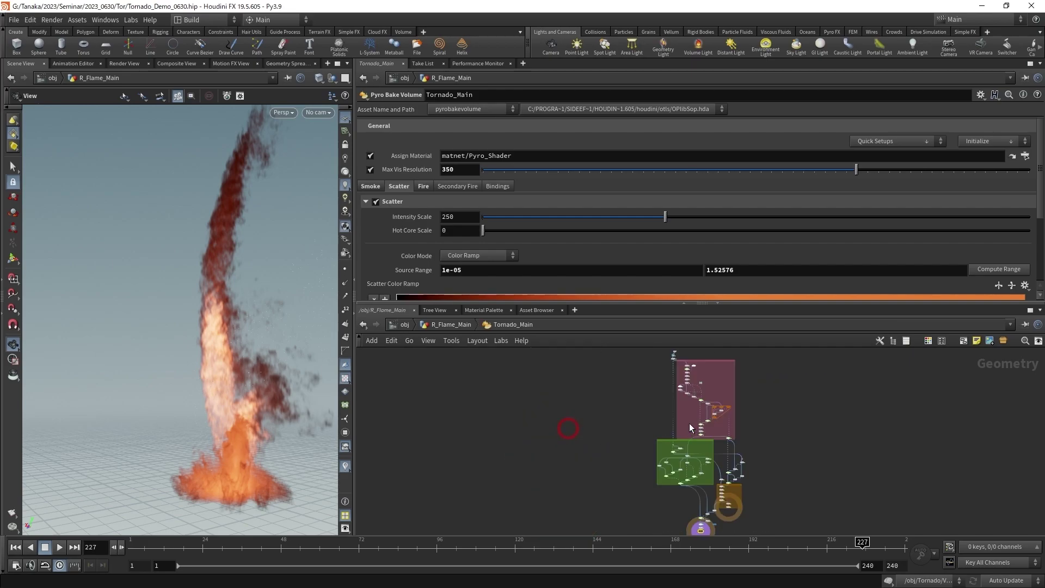
Pan through Tornado_Main's internal SCATTER VOLUME network, then switch to the shading slide.
{"action": "double_click", "coordinate": [670, 445]}
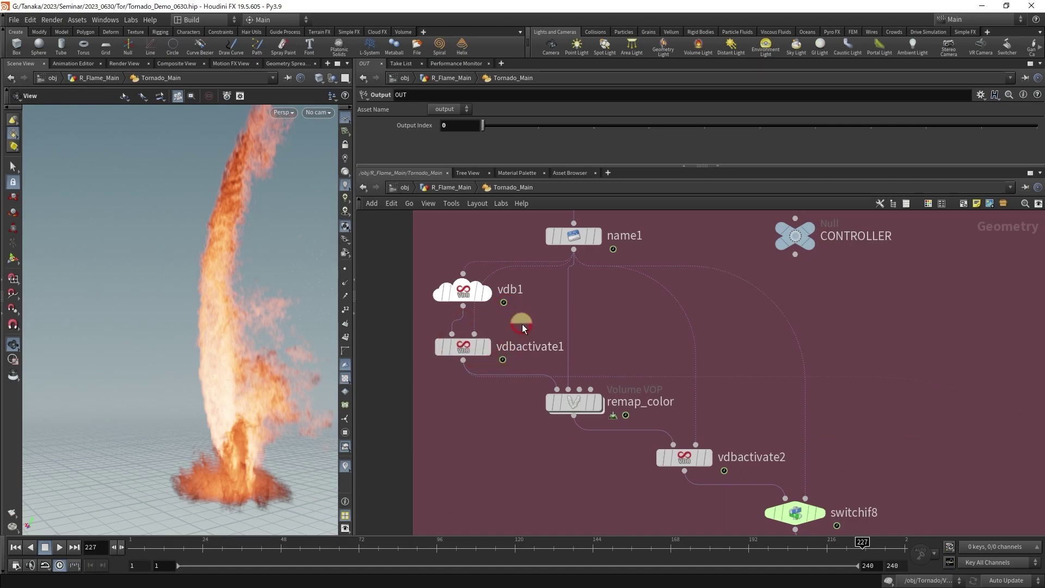
{"action": "mouse_move", "coordinate": [543, 316]}
{"action": "middle_mouse_down"}
{"action": "mouse_move", "coordinate": [571, 384]}
{"action": "mouse_move", "coordinate": [657, 415]}
{"action": "middle_mouse_up"}
{"action": "scroll", "coordinate": [656, 415], "scroll_direction": "down", "scroll_amount": 5}
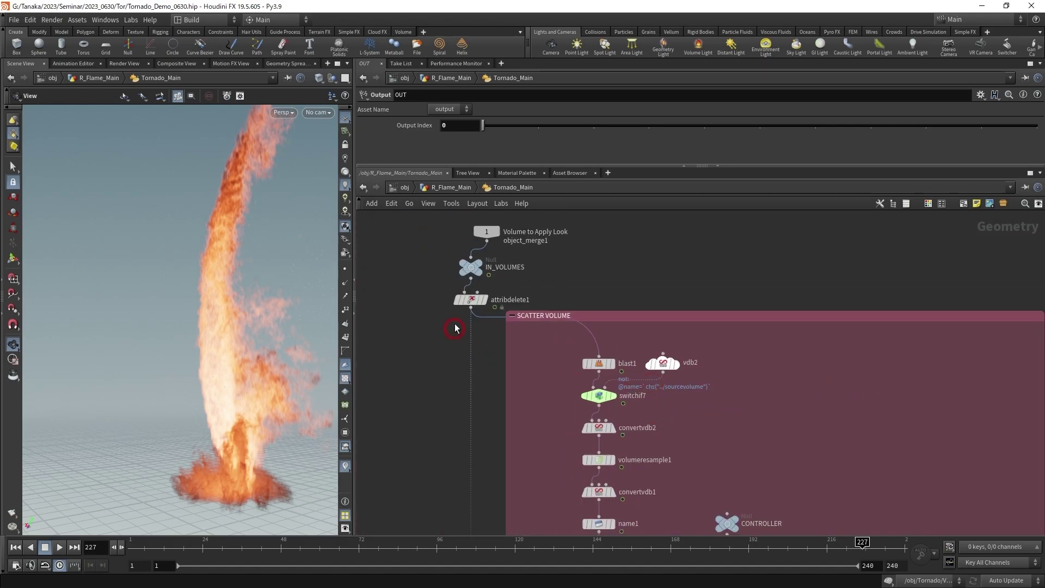
{"action": "scroll", "coordinate": [717, 369], "scroll_direction": "up", "scroll_amount": 3}
{"action": "mouse_move", "coordinate": [697, 351]}
{"action": "middle_mouse_down"}
{"action": "mouse_move", "coordinate": [698, 363]}
{"action": "mouse_move", "coordinate": [667, 236]}
{"action": "middle_mouse_up"}
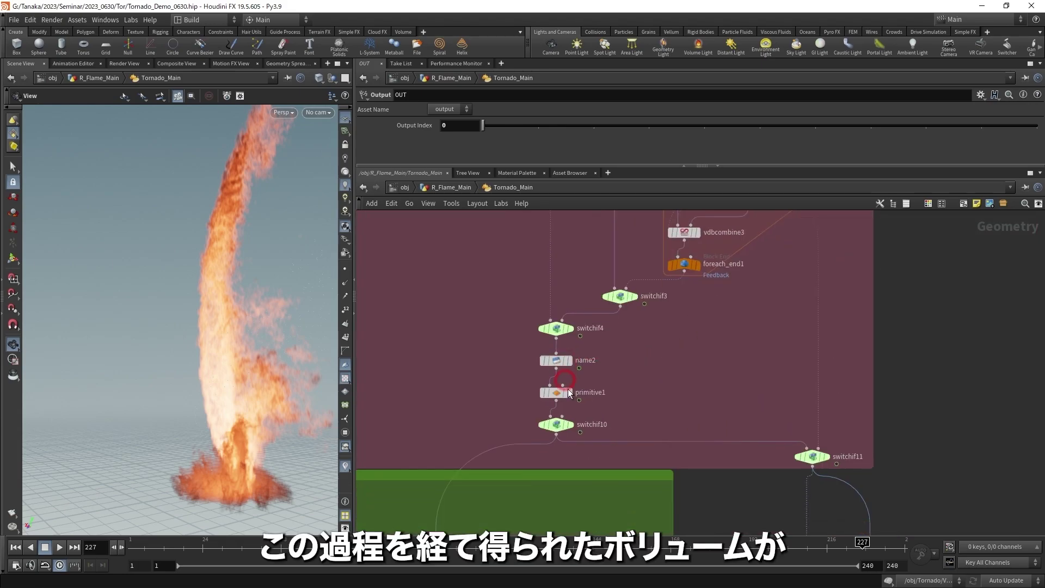
{"action": "scroll", "coordinate": [579, 342], "scroll_direction": "down", "scroll_amount": 3}
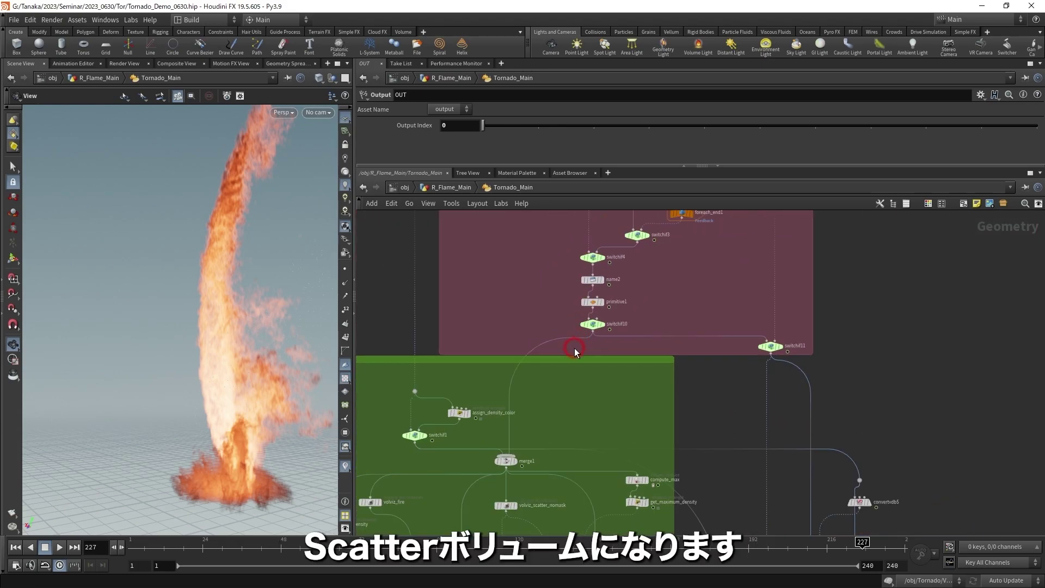
{"action": "key", "text": "alt+Tab"}
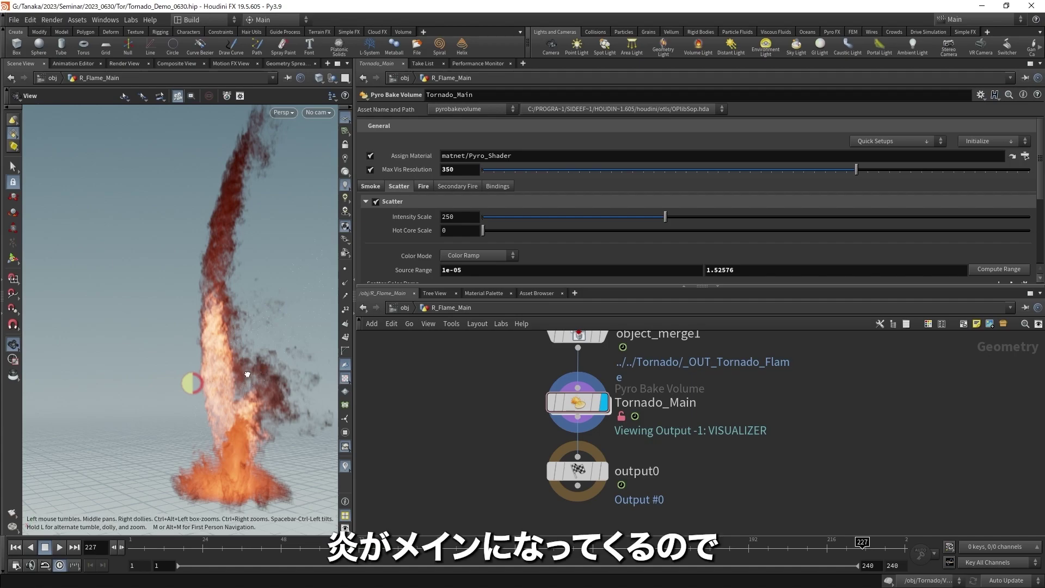
{"action": "left_click_drag", "start_coordinate": [247, 374], "coordinate": [188, 385]}
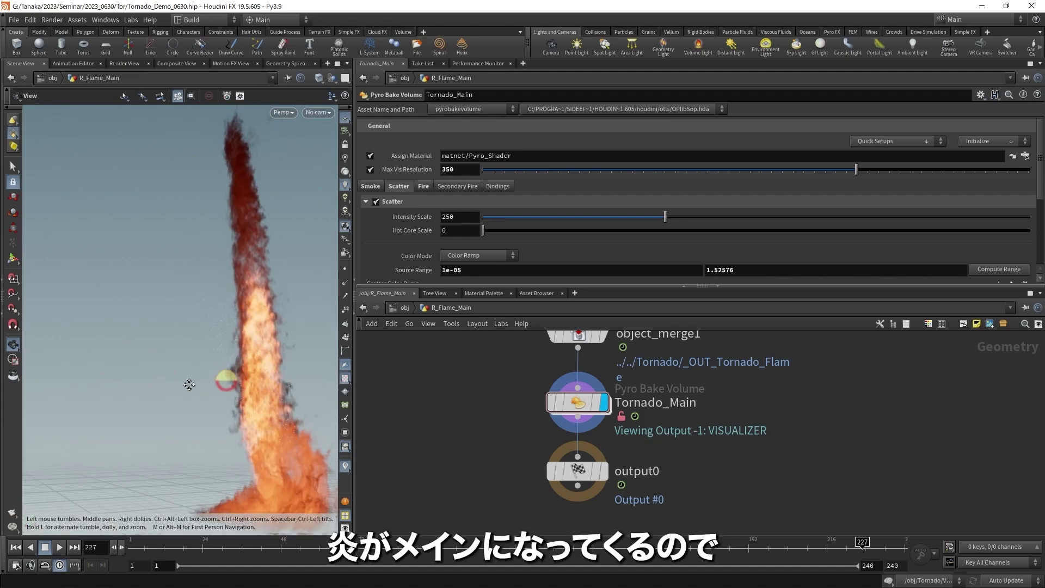
{"action": "key", "text": "alt+Tab"}
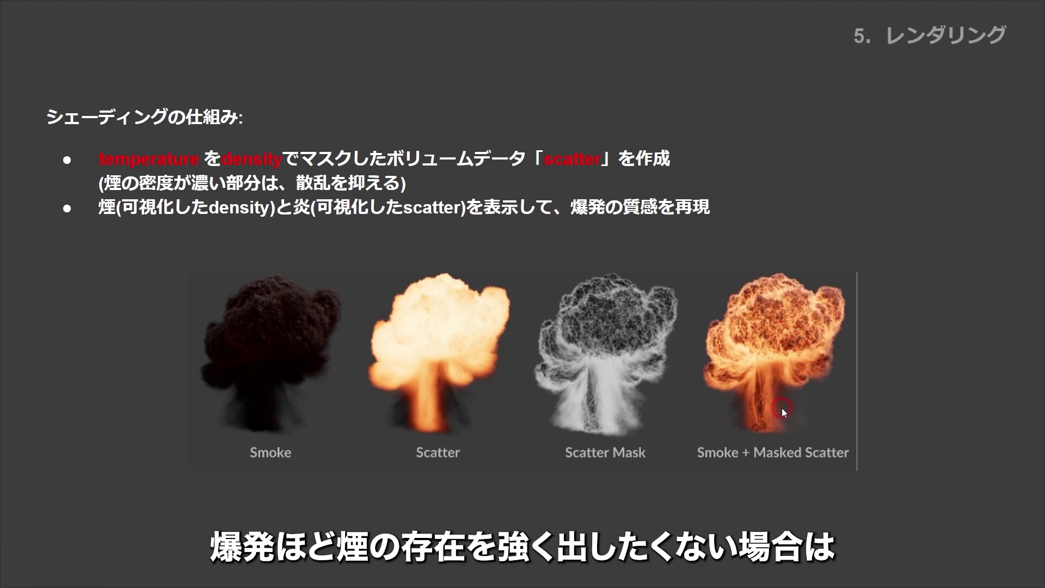
{"action": "key", "text": "alt+Tab"}
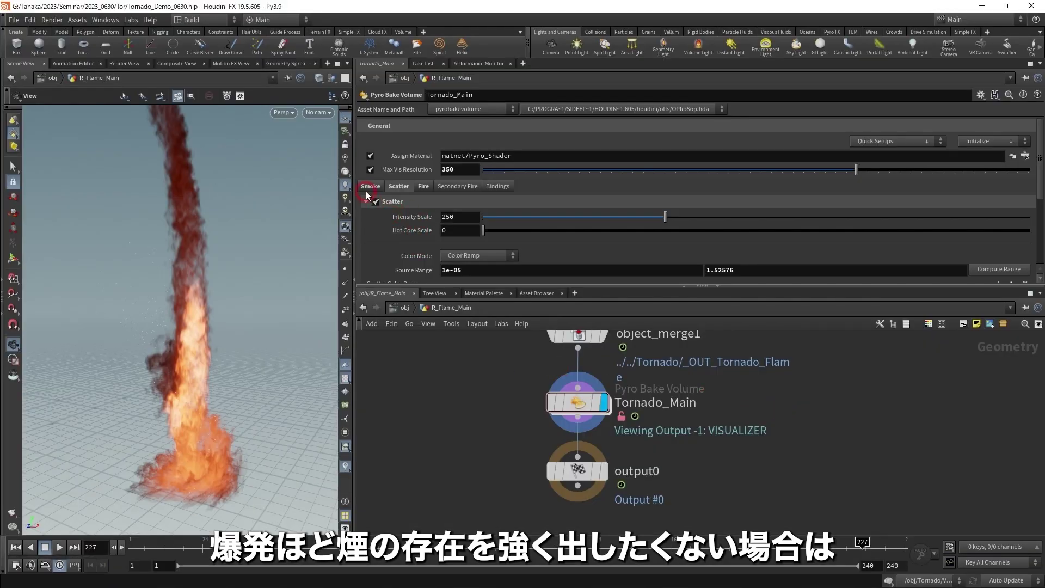
{"action": "left_click", "coordinate": [370, 186]}
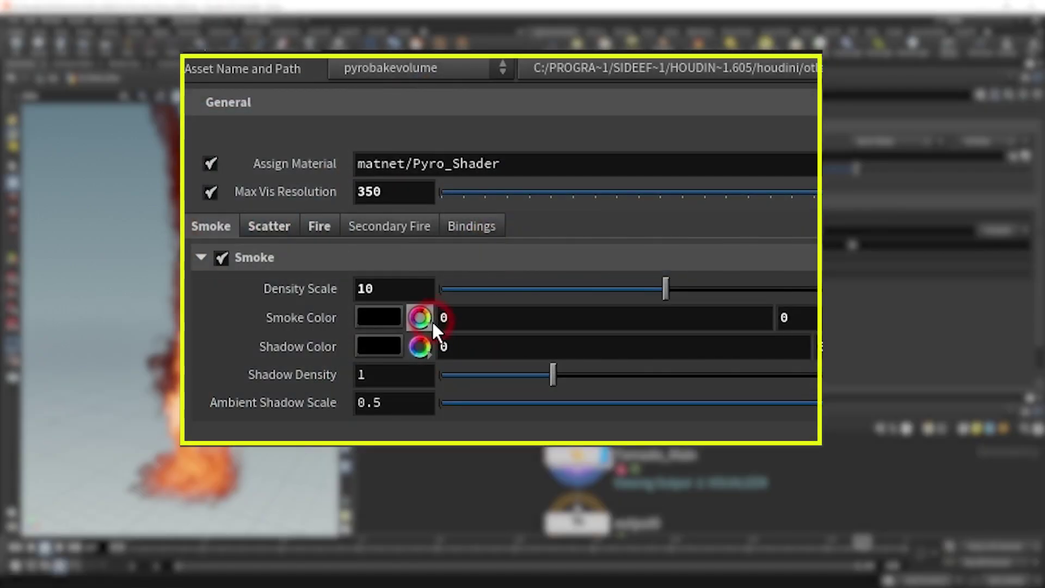
{"action": "left_click", "coordinate": [467, 284]}
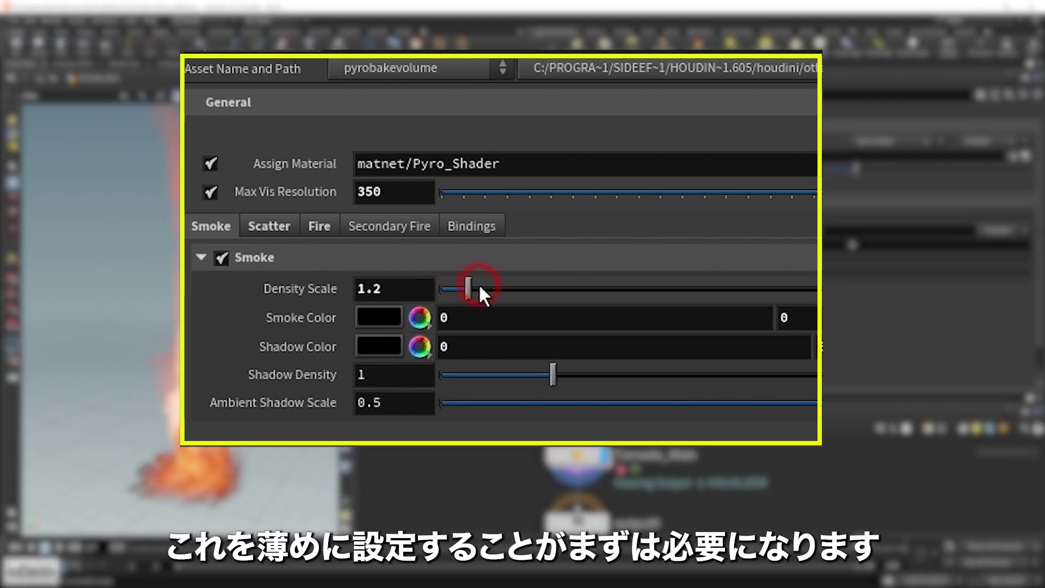
{"action": "key", "text": "ctrl+z"}
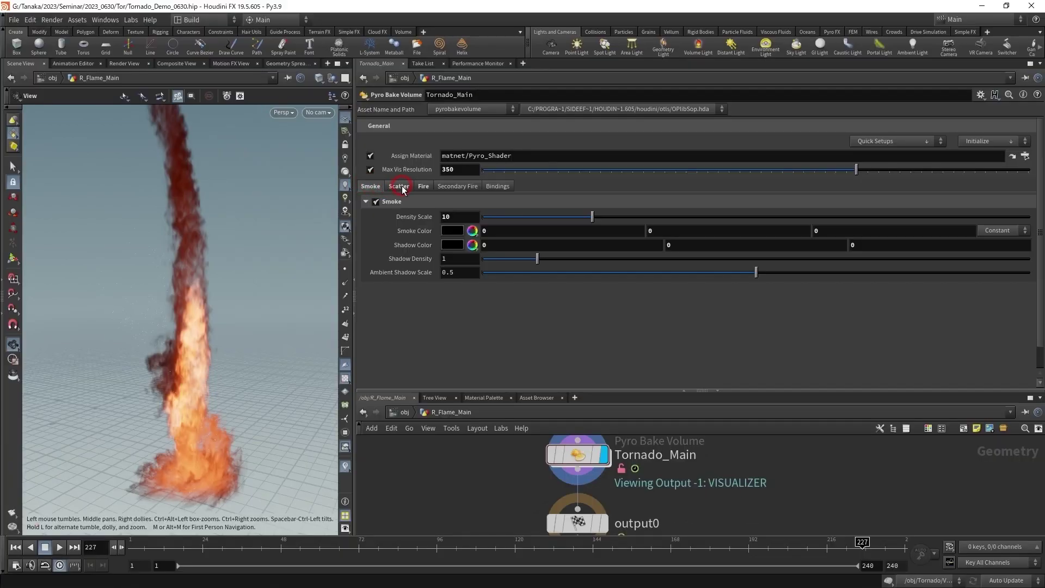
{"action": "left_click", "coordinate": [403, 186]}
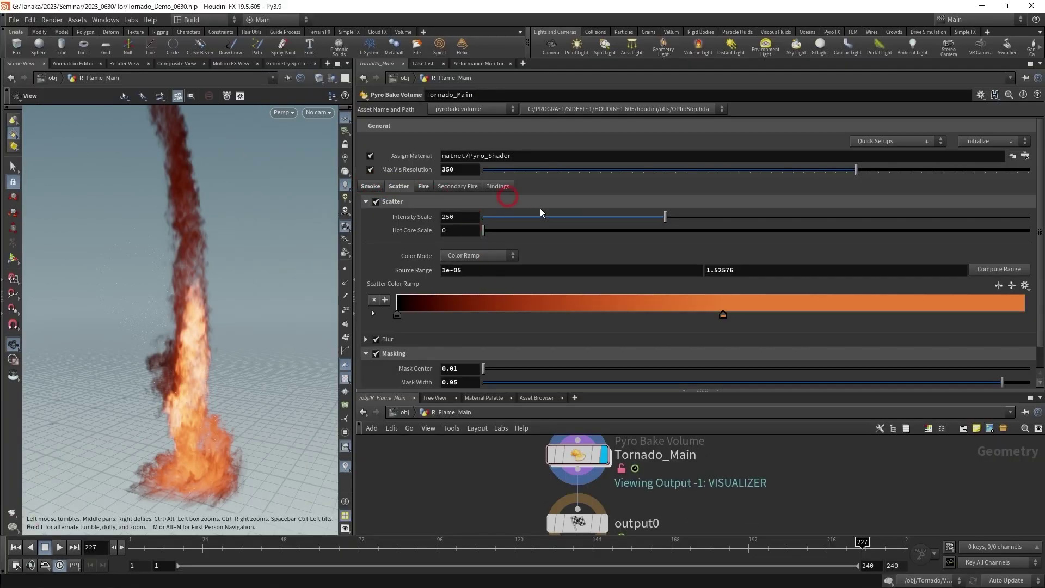
Set Tornado_Main's scatter Intensity Scale to 620 and review the Scatter Color Ramp.
{"action": "left_click_drag", "start_coordinate": [543, 217], "coordinate": [780, 216]}
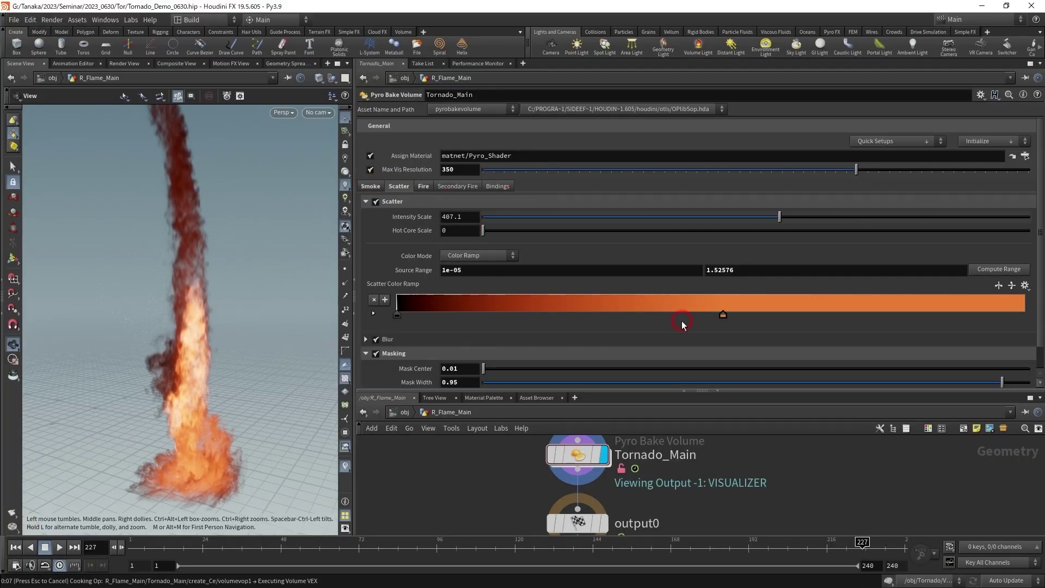
{"action": "key", "text": "alt+Tab"}
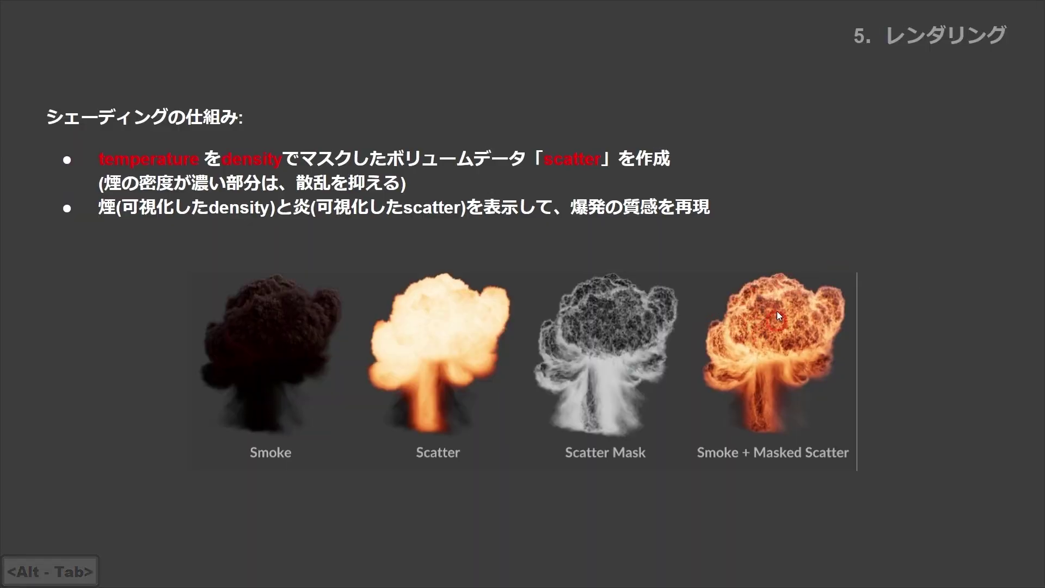
{"action": "key", "text": "alt+Tab"}
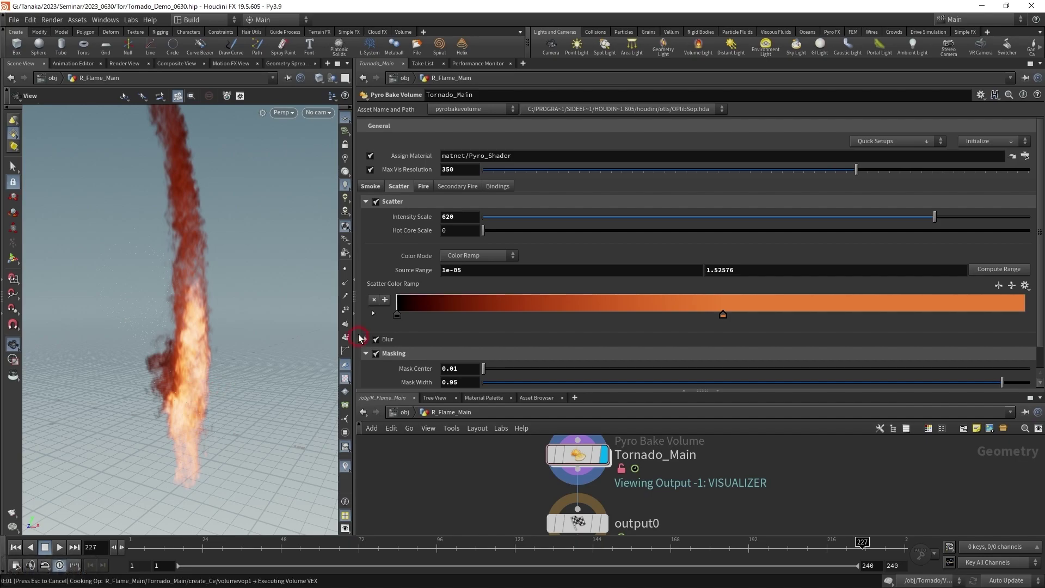
{"action": "left_click", "coordinate": [375, 189]}
{"action": "left_click", "coordinate": [450, 216]}
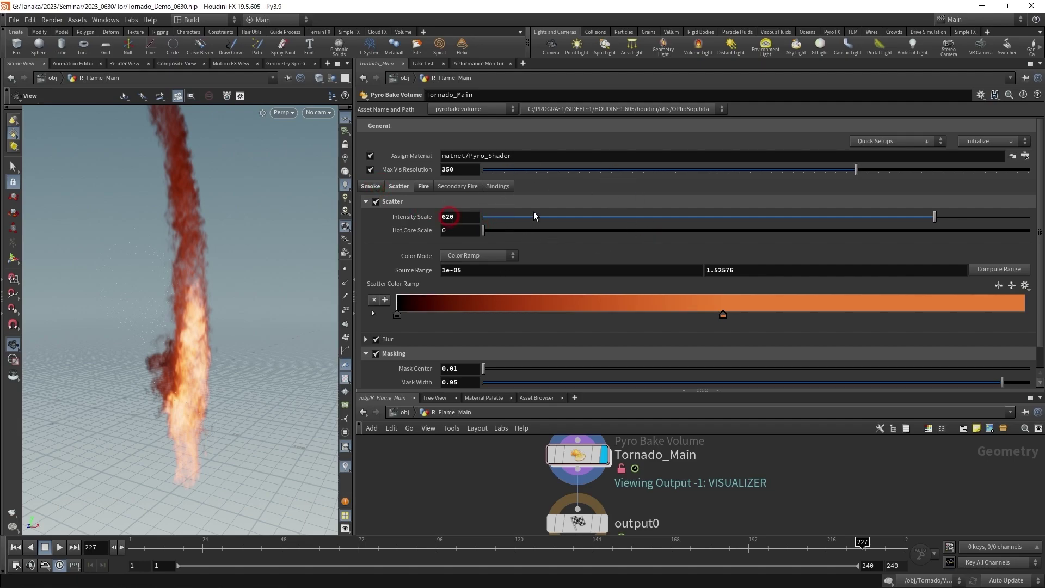
{"action": "left_click", "coordinate": [491, 266]}
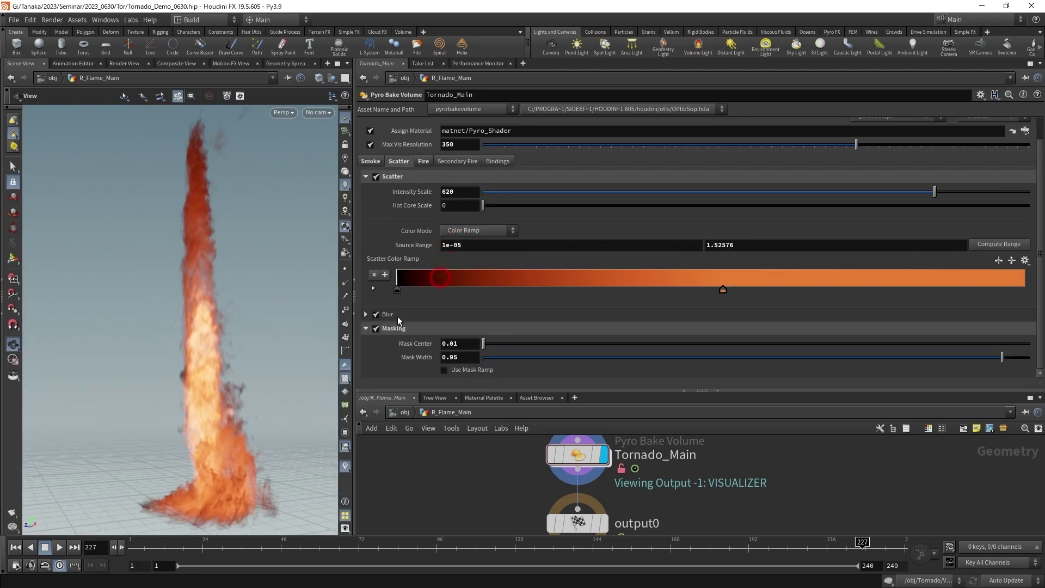
{"action": "mouse_move", "coordinate": [224, 441]}
{"action": "left_mouse_down"}
{"action": "mouse_move", "coordinate": [246, 466]}
{"action": "mouse_move", "coordinate": [261, 447]}
{"action": "left_mouse_up"}
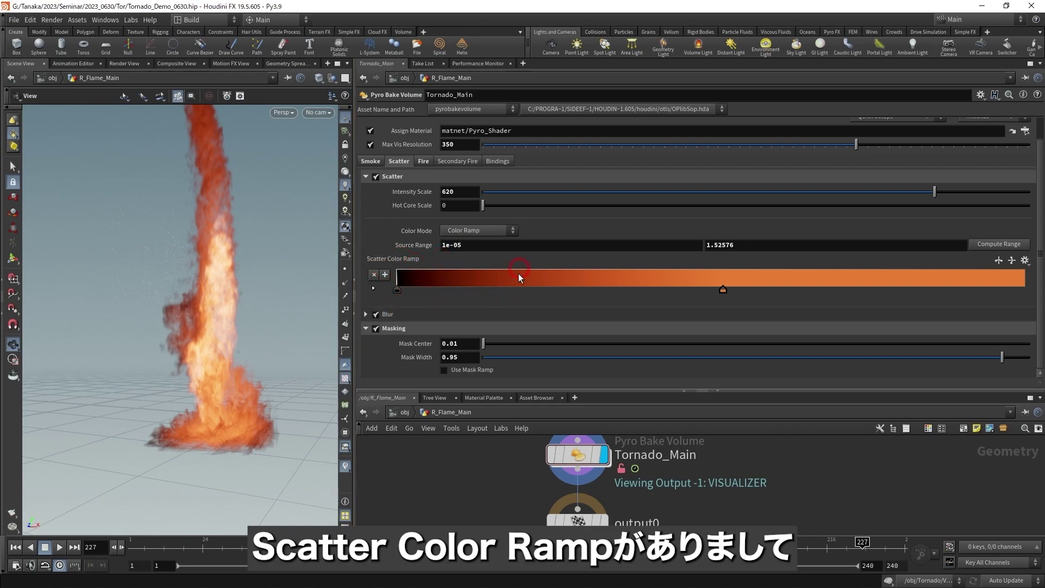
Recompute the scatter Source Range to 1e-05–1.57895 with Compute Range.
{"action": "scroll", "coordinate": [472, 272], "scroll_direction": "up", "scroll_amount": 1}
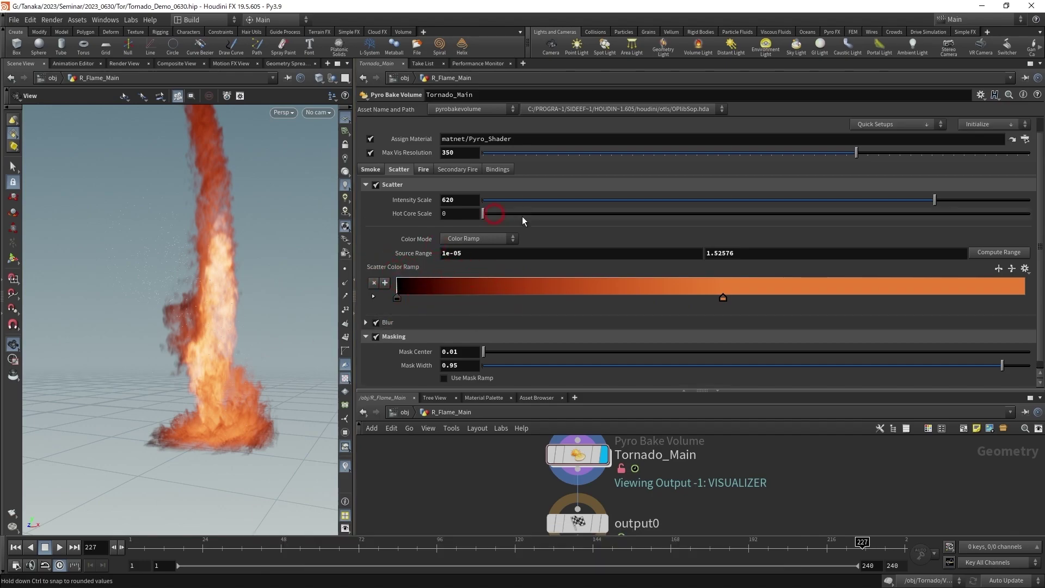
{"action": "left_click", "coordinate": [436, 220]}
{"action": "left_click", "coordinate": [425, 171]}
{"action": "left_click", "coordinate": [507, 232]}
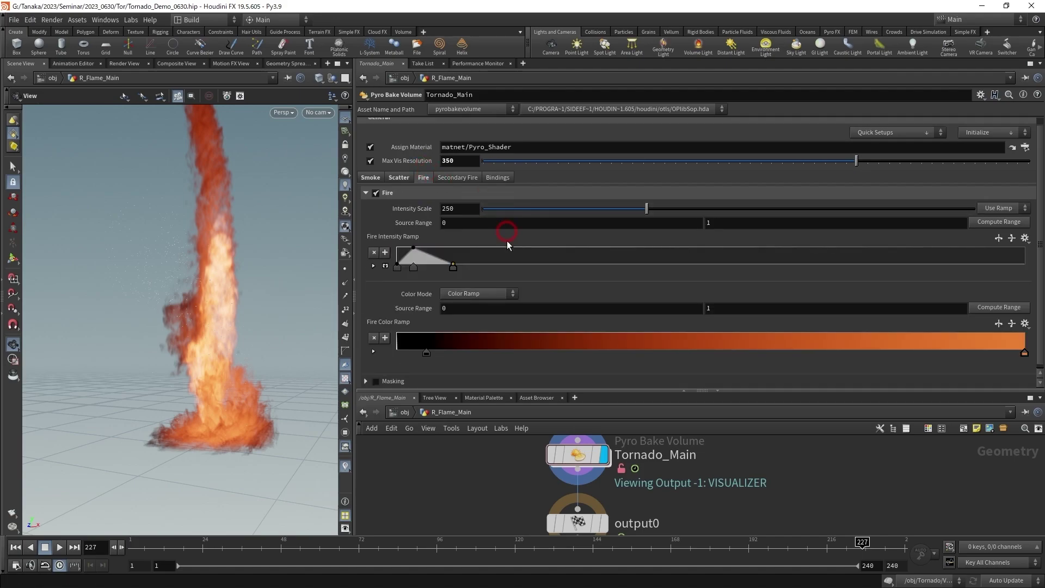
{"action": "left_click", "coordinate": [404, 177]}
{"action": "left_click", "coordinate": [399, 178]}
{"action": "left_click", "coordinate": [470, 267]}
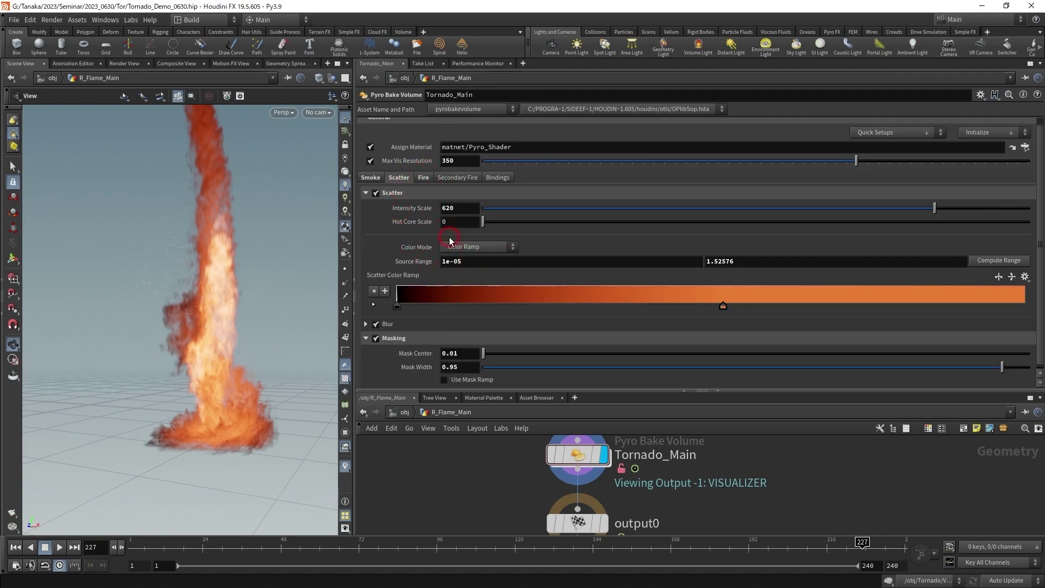
{"action": "left_click", "coordinate": [512, 262]}
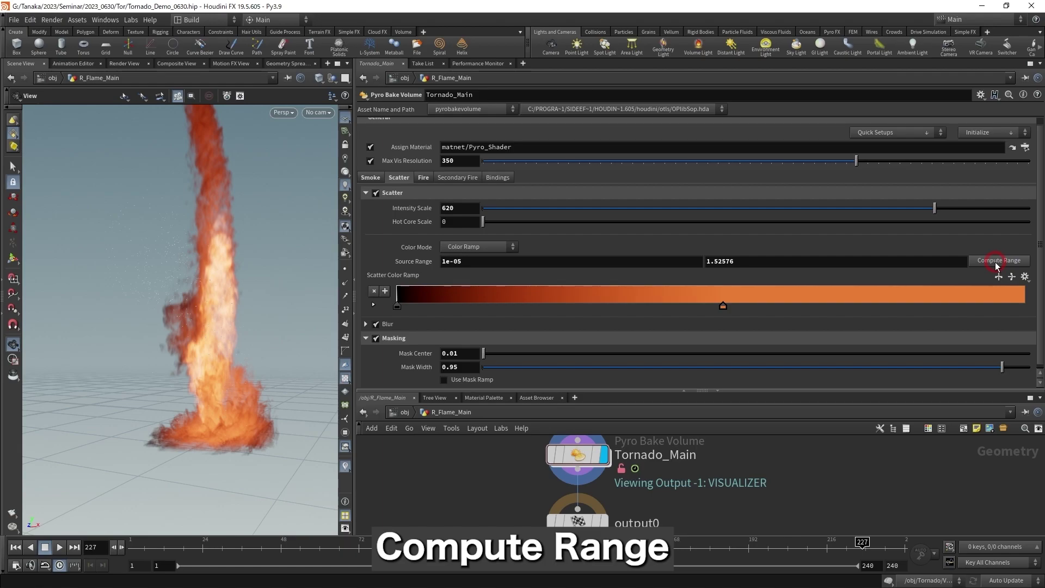
{"action": "left_click", "coordinate": [997, 261]}
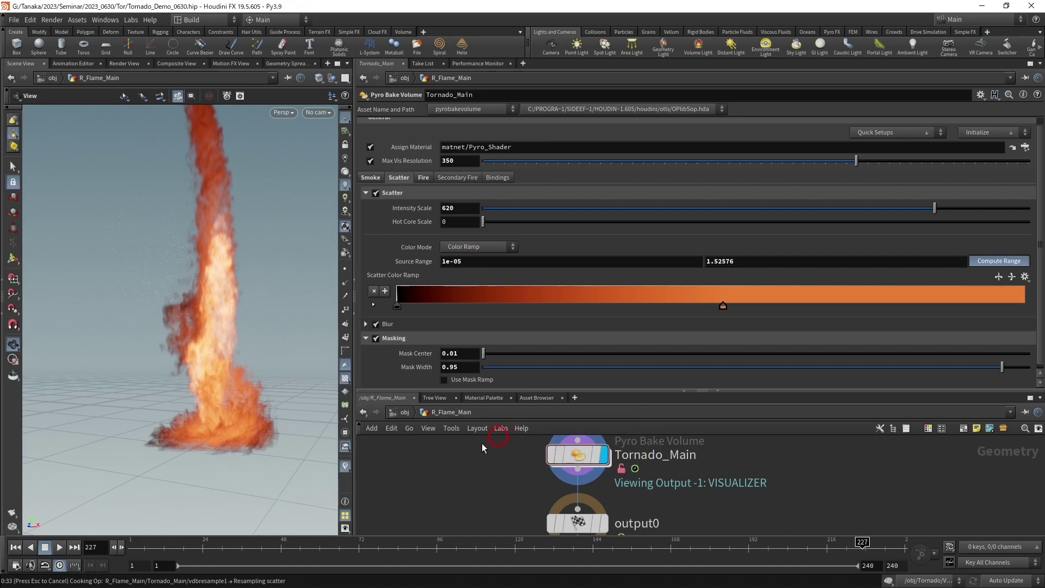
Select Tornado_Main and enlarge the network editor to show its upstream nodes.
{"action": "left_click", "coordinate": [613, 471]}
{"action": "left_click", "coordinate": [592, 462]}
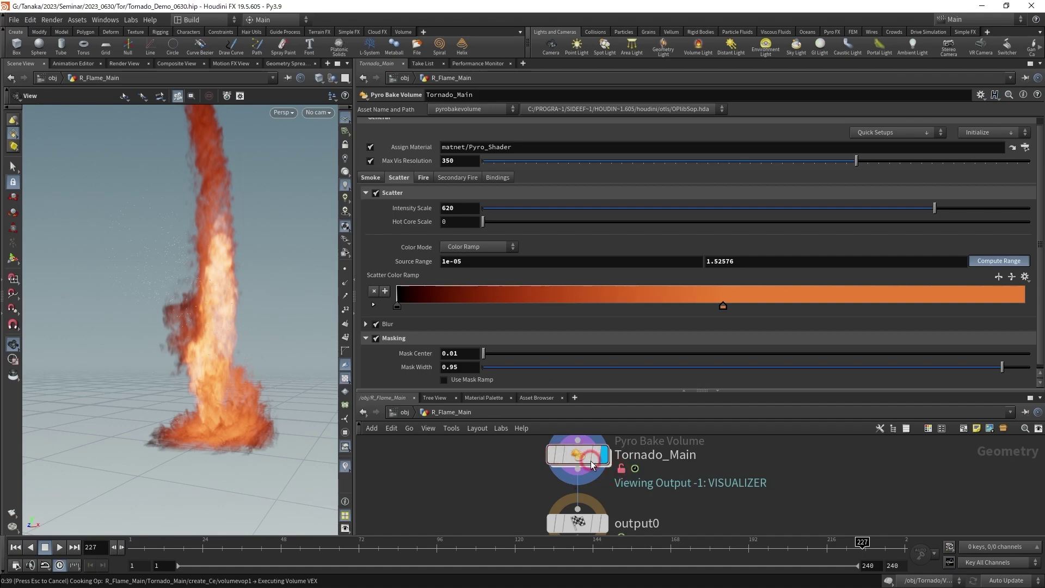
{"action": "left_click", "coordinate": [527, 462]}
{"action": "left_click", "coordinate": [464, 200]}
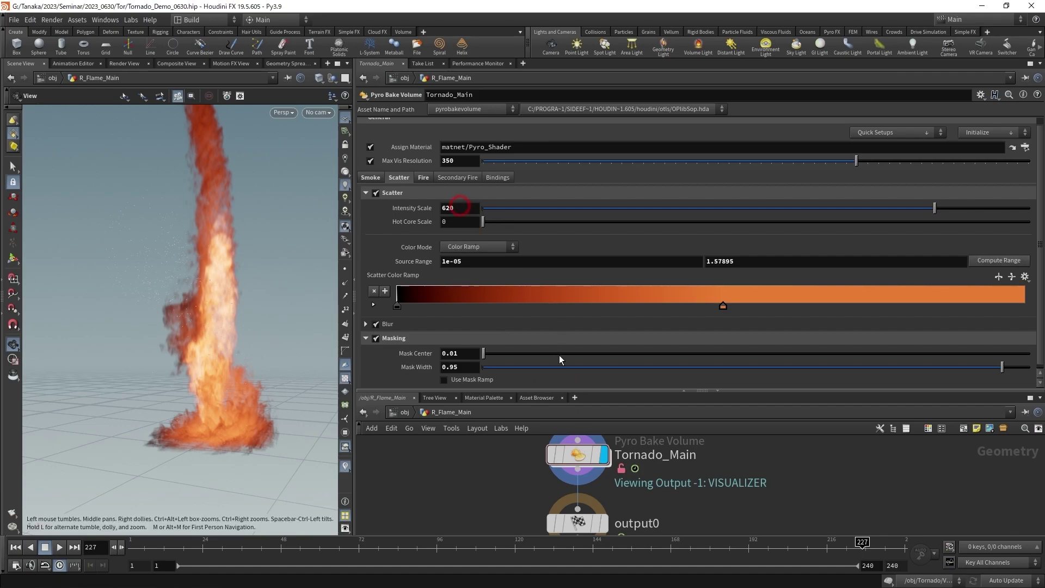
{"action": "left_click", "coordinate": [520, 376]}
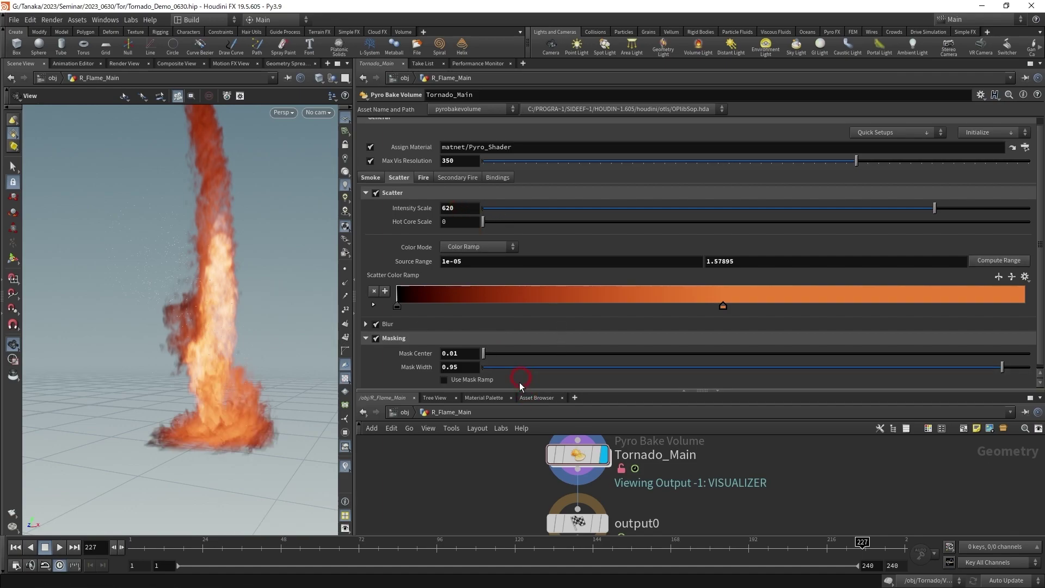
{"action": "left_click_drag", "start_coordinate": [519, 392], "coordinate": [520, 336]}
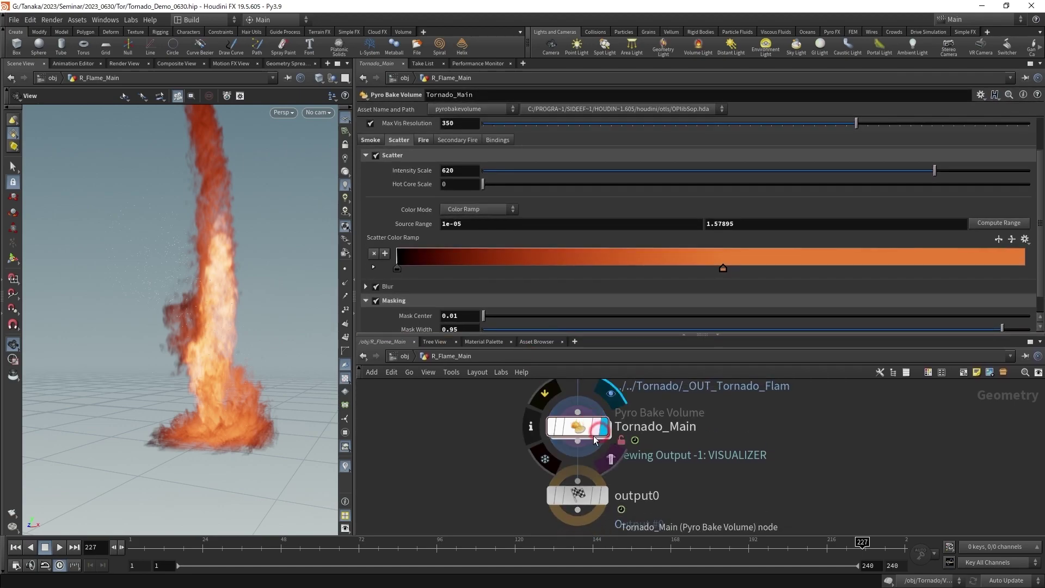
{"action": "left_click", "coordinate": [495, 418]}
{"action": "scroll", "coordinate": [496, 418], "scroll_direction": "down", "scroll_amount": 2}
{"action": "mouse_move", "coordinate": [495, 418]}
{"action": "middle_mouse_down"}
{"action": "mouse_move", "coordinate": [497, 448]}
{"action": "mouse_move", "coordinate": [525, 437]}
{"action": "middle_mouse_up"}
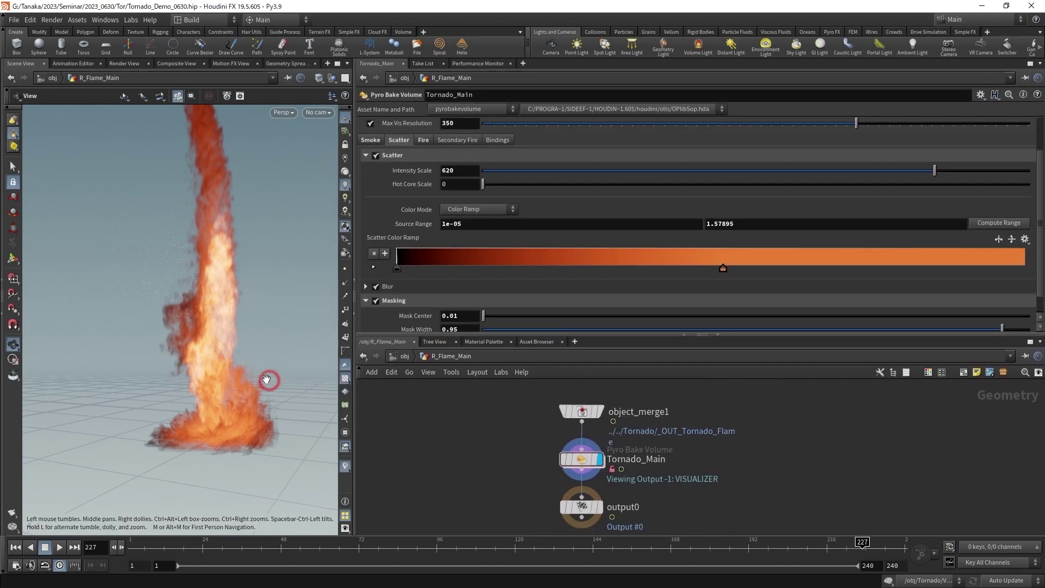
Resize the parameter pane and orbit the viewport around the flame column.
{"action": "left_click_drag", "start_coordinate": [272, 386], "coordinate": [174, 392]}
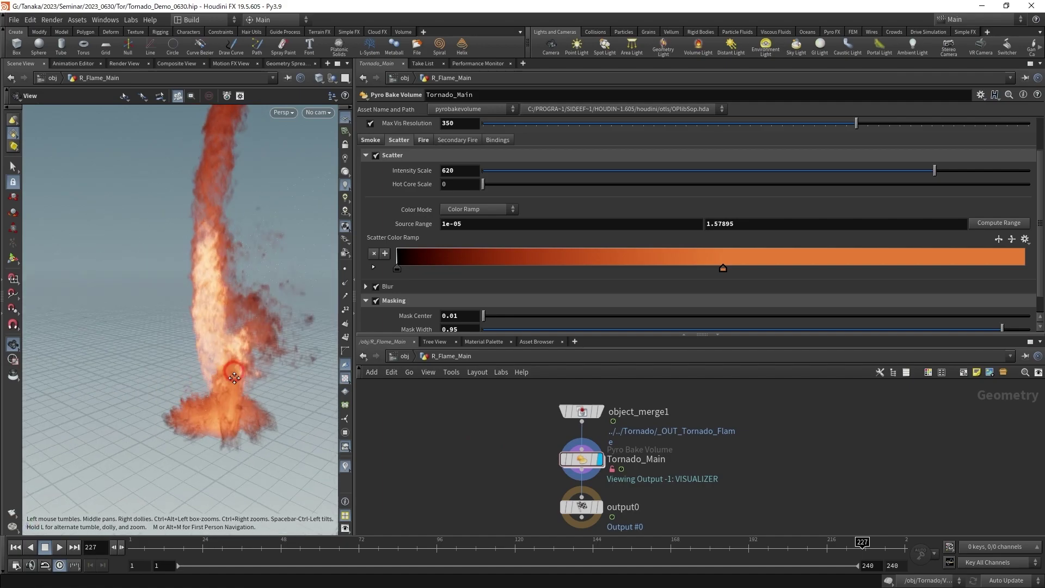
{"action": "scroll", "coordinate": [597, 471], "scroll_direction": "up", "scroll_amount": 3}
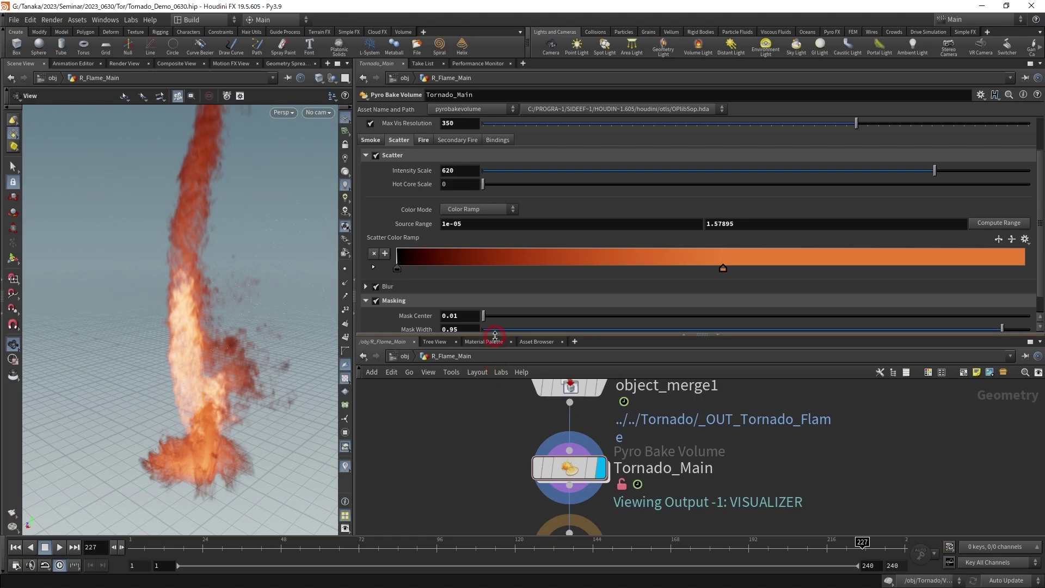
{"action": "left_click_drag", "start_coordinate": [495, 334], "coordinate": [495, 355]}
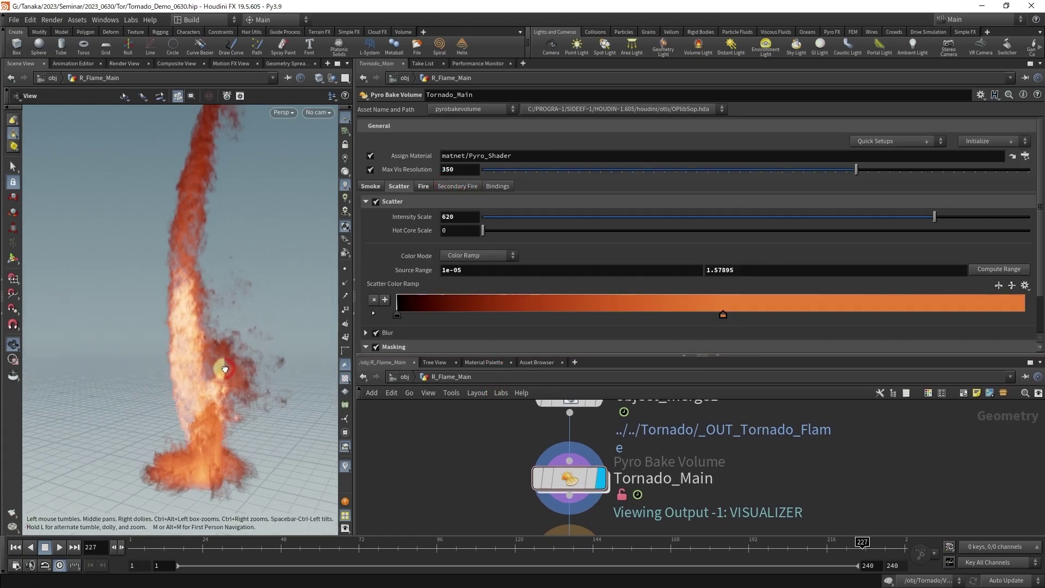
{"action": "left_click", "coordinate": [555, 479]}
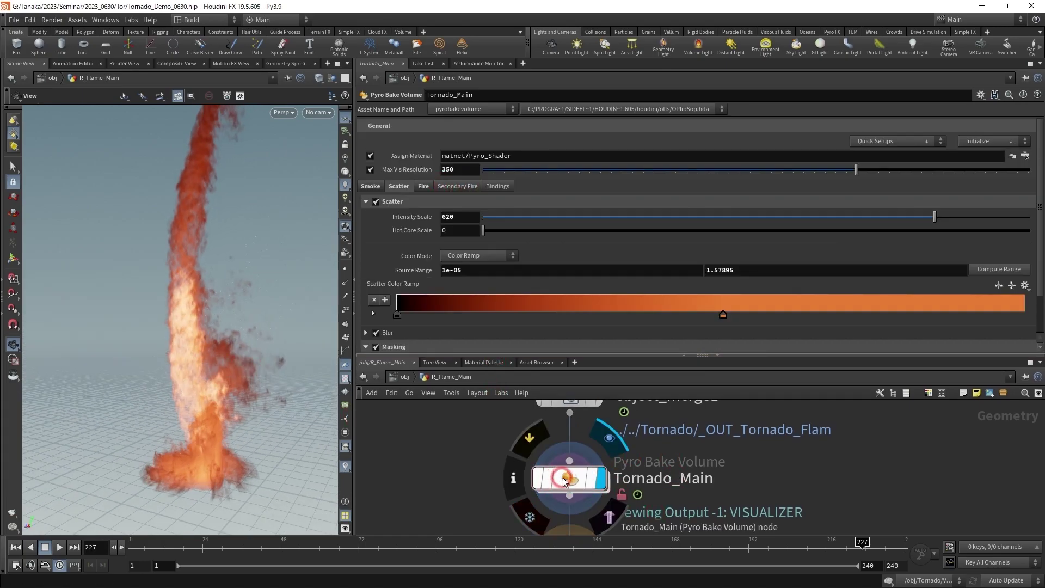
{"action": "mouse_move", "coordinate": [180, 432]}
{"action": "left_mouse_down"}
{"action": "mouse_move", "coordinate": [220, 408]}
{"action": "mouse_move", "coordinate": [180, 348]}
{"action": "left_mouse_up"}
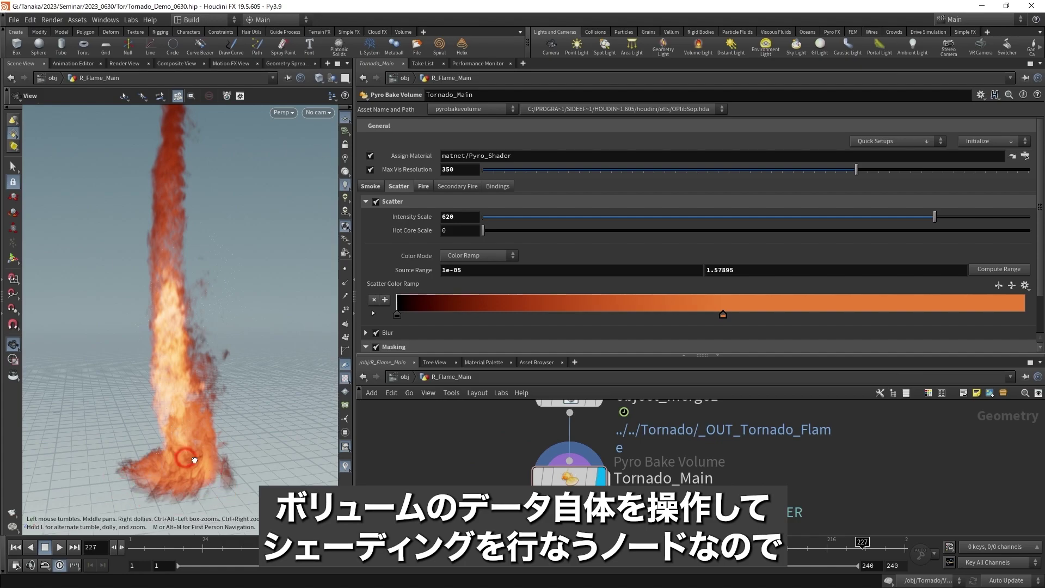
{"action": "left_click_drag", "start_coordinate": [187, 457], "coordinate": [252, 470]}
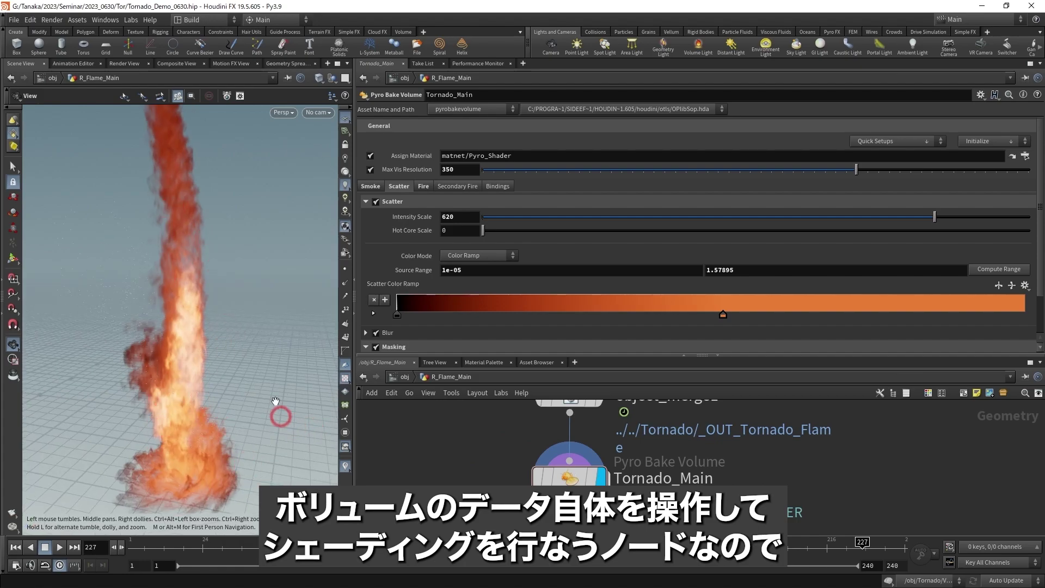
{"action": "left_click", "coordinate": [379, 171]}
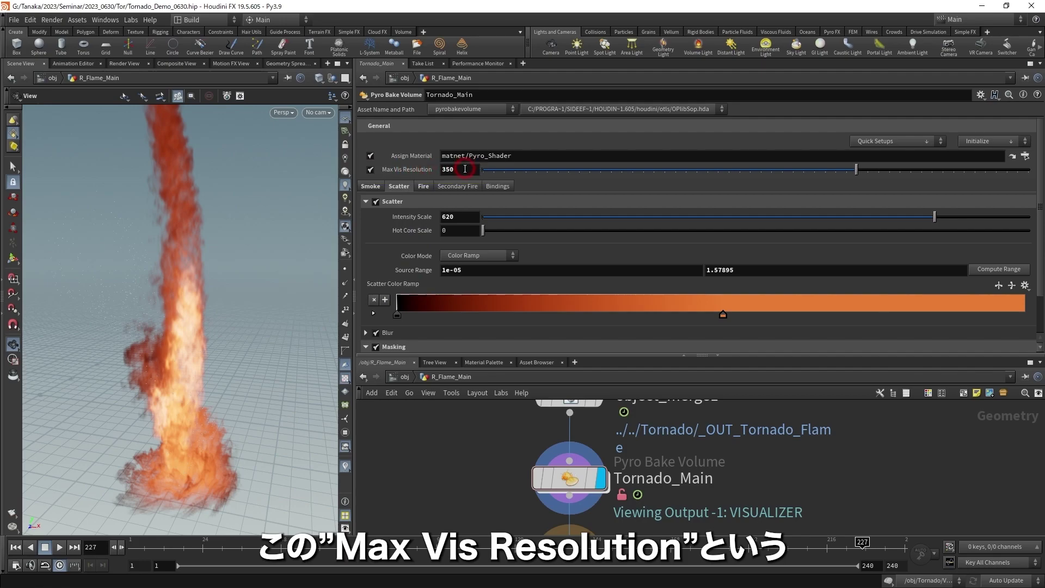
Try Max Vis Resolution values from 109 upward, settle on 475, and orbit to check detail.
{"action": "left_click", "coordinate": [708, 175]}
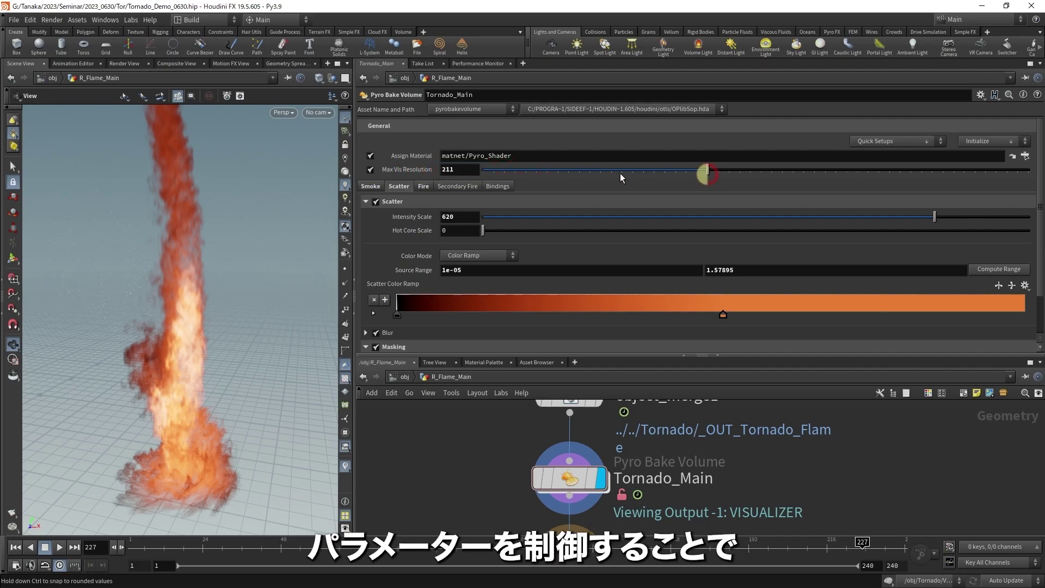
{"action": "left_click", "coordinate": [598, 172]}
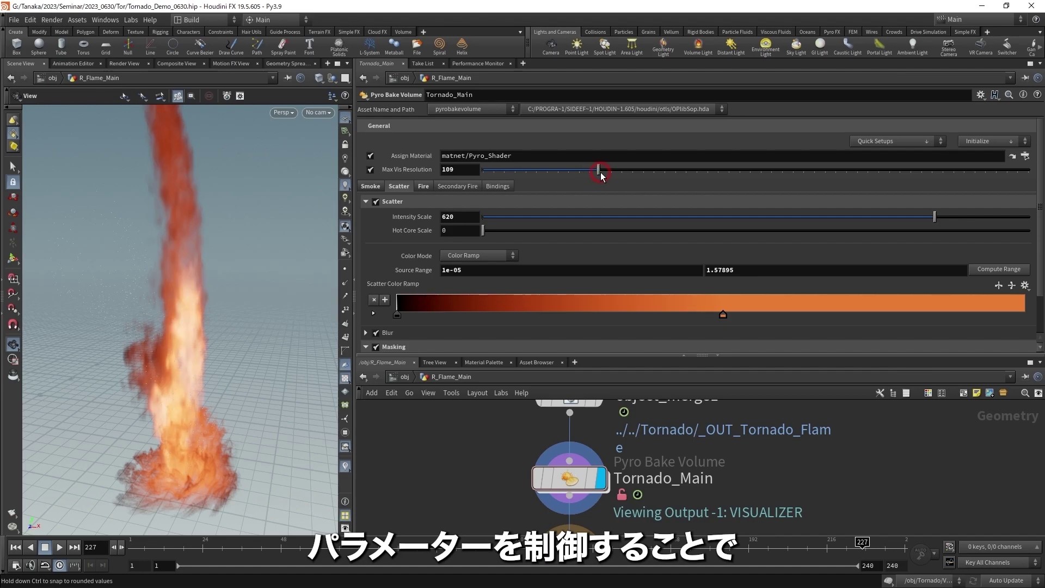
{"action": "left_click", "coordinate": [824, 170]}
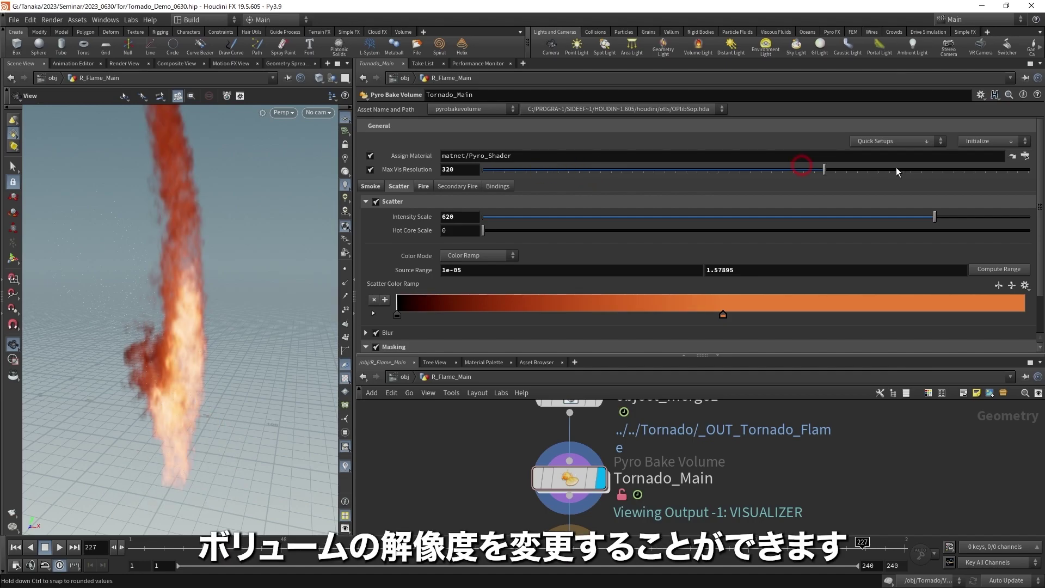
{"action": "left_click", "coordinate": [992, 169]}
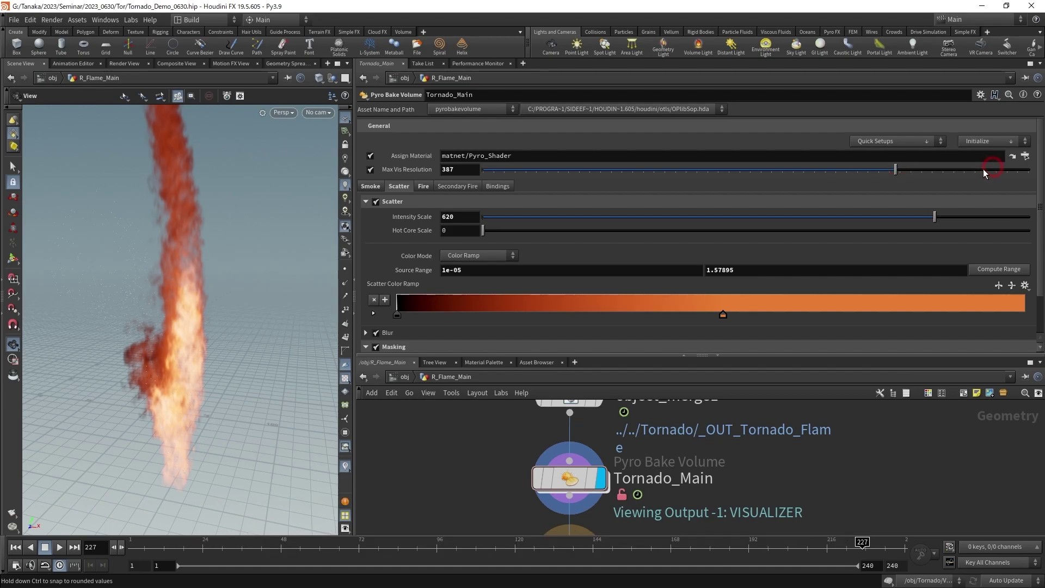
{"action": "left_click", "coordinate": [460, 146]}
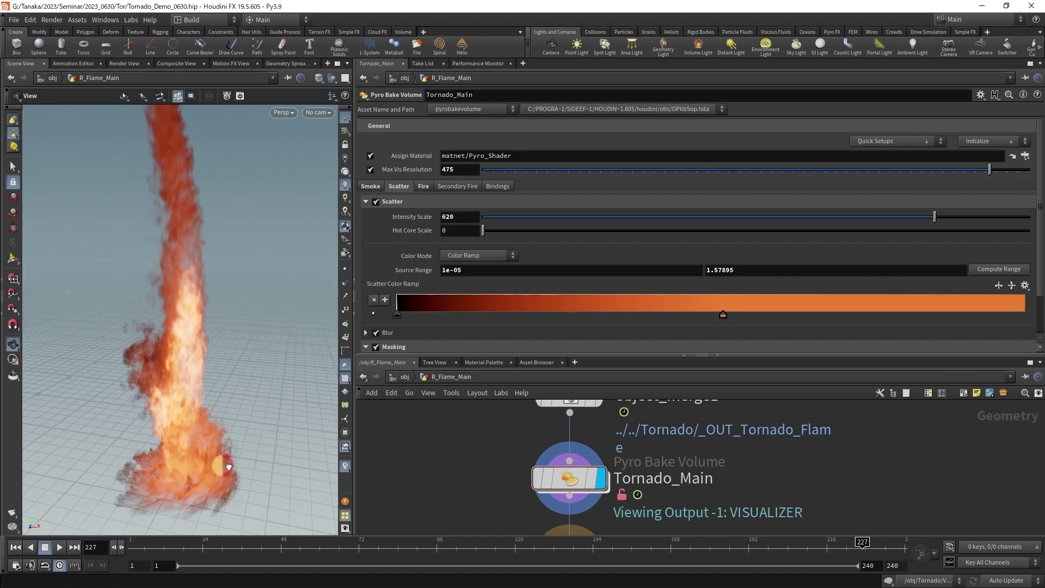
{"action": "left_click_drag", "start_coordinate": [226, 452], "coordinate": [283, 413]}
{"action": "mouse_move", "coordinate": [156, 374]}
{"action": "left_mouse_down"}
{"action": "mouse_move", "coordinate": [186, 378]}
{"action": "mouse_move", "coordinate": [142, 402]}
{"action": "left_mouse_up"}
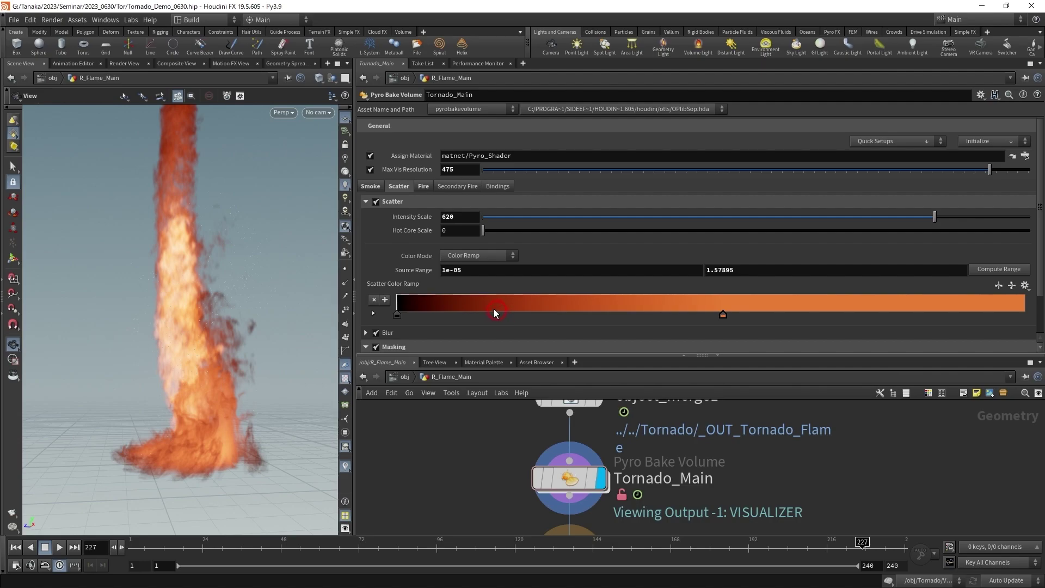
{"action": "mouse_move", "coordinate": [267, 335]}
{"action": "left_mouse_down"}
{"action": "mouse_move", "coordinate": [248, 337]}
{"action": "mouse_move", "coordinate": [257, 348]}
{"action": "left_mouse_up"}
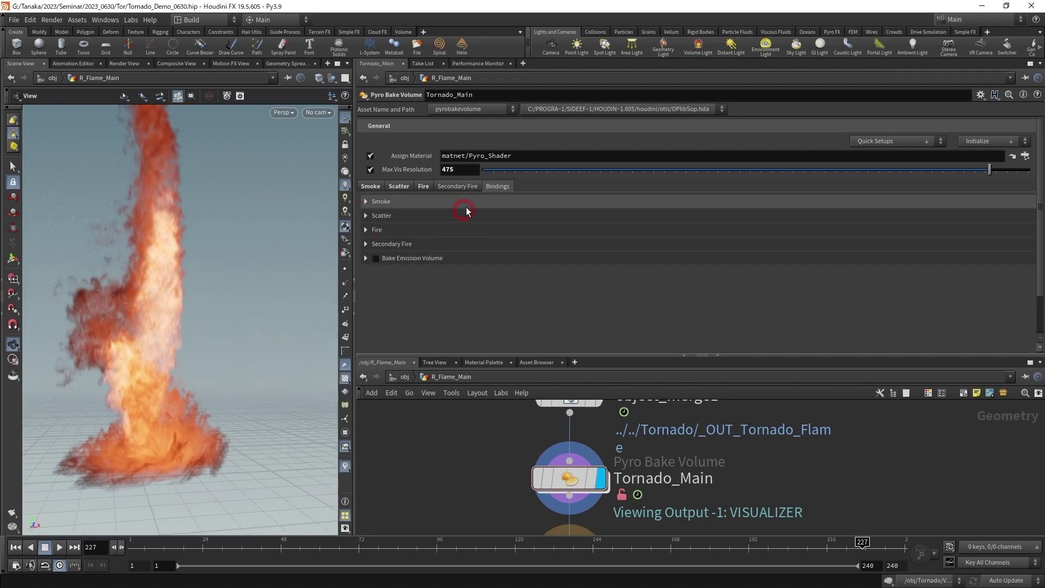
{"action": "left_click", "coordinate": [421, 202]}
{"action": "left_click", "coordinate": [405, 248]}
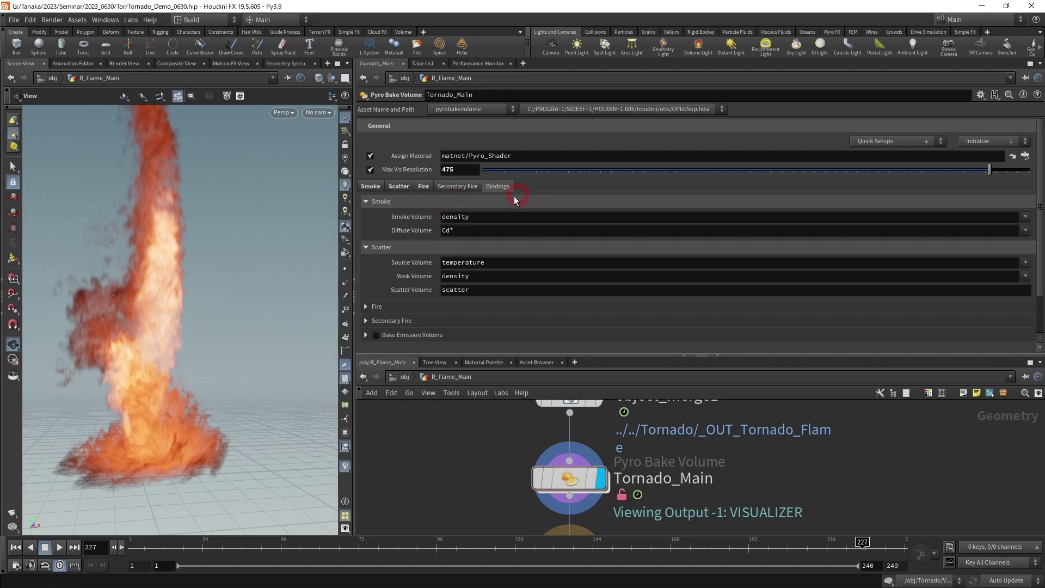
{"action": "left_click", "coordinate": [388, 308]}
{"action": "scroll", "coordinate": [444, 304], "scroll_direction": "down", "scroll_amount": 1}
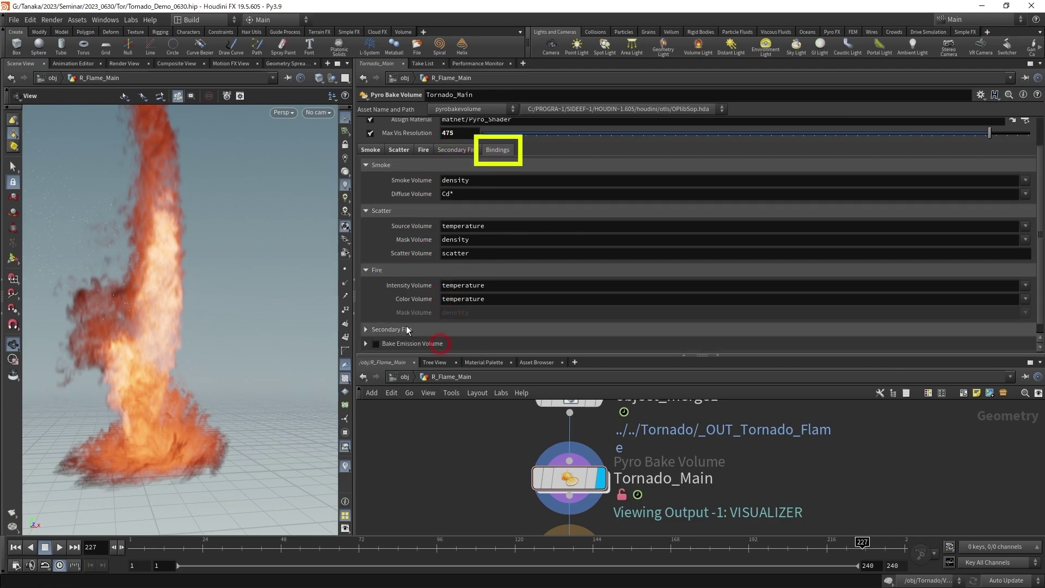
{"action": "scroll", "coordinate": [443, 260], "scroll_direction": "up", "scroll_amount": 1}
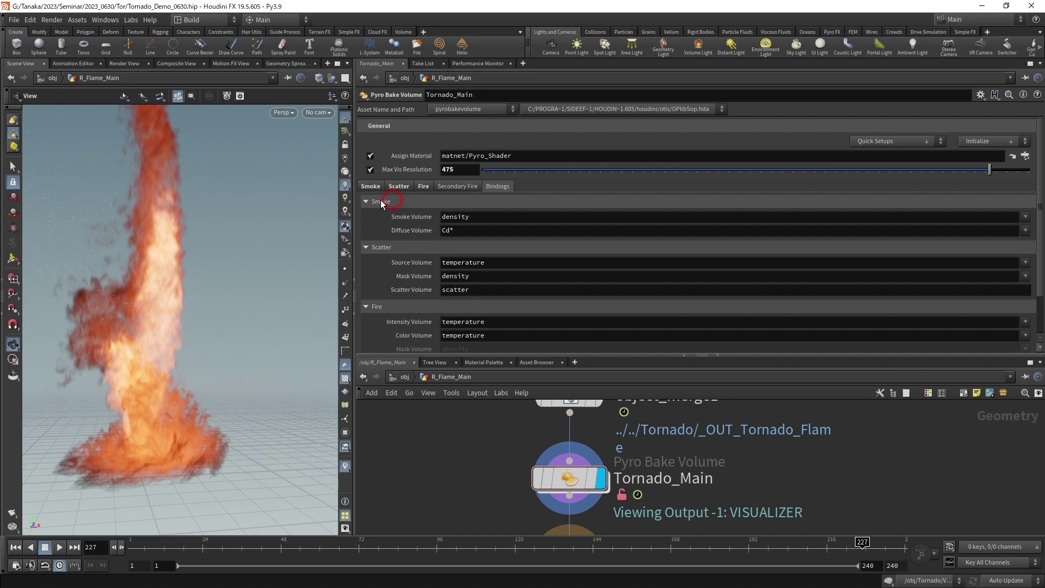
{"action": "double_click", "coordinate": [464, 216]}
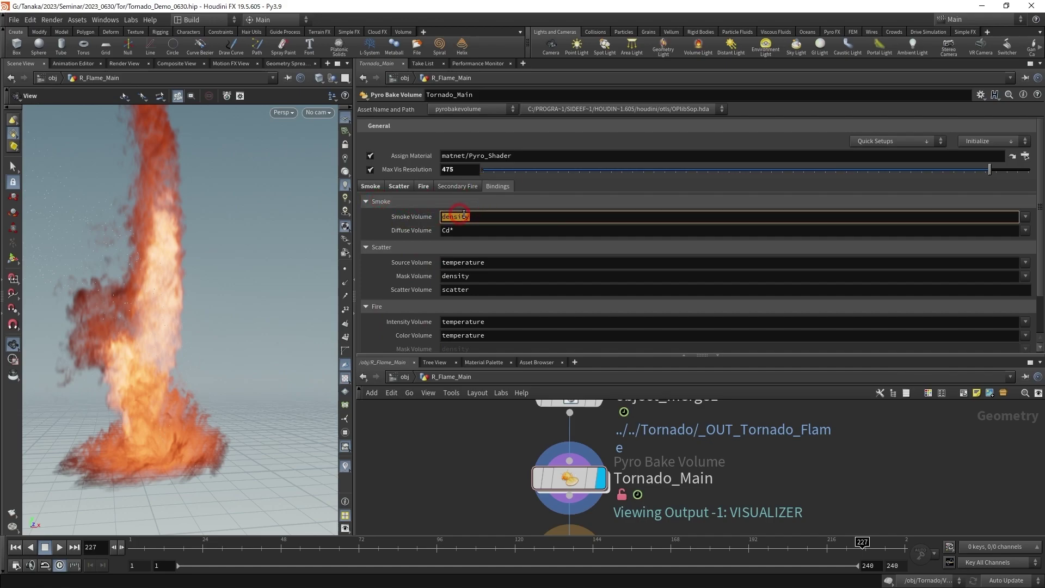
{"action": "left_click", "coordinate": [473, 233]}
{"action": "key", "text": "Return"}
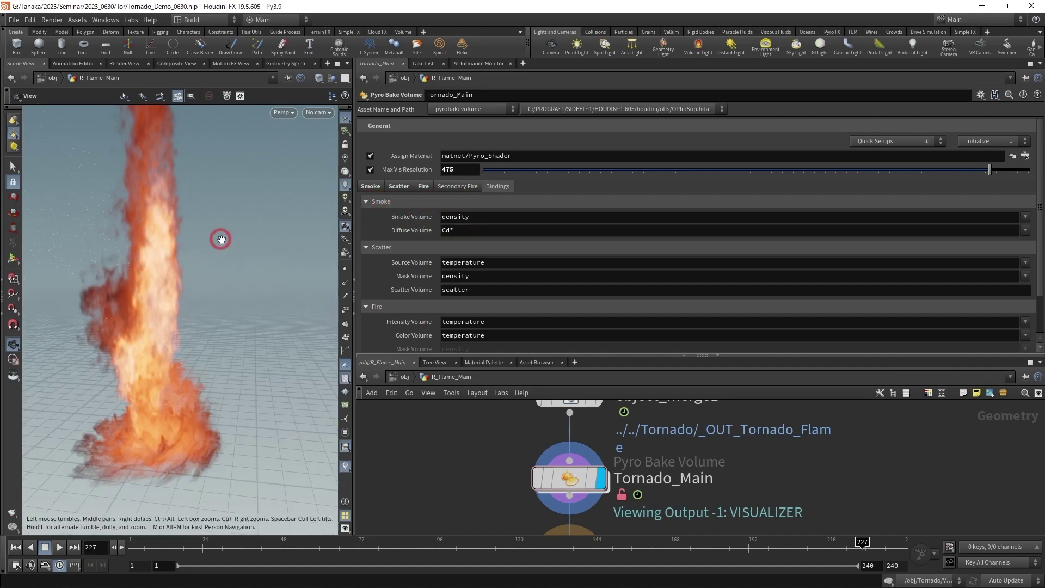
{"action": "double_click", "coordinate": [513, 224]}
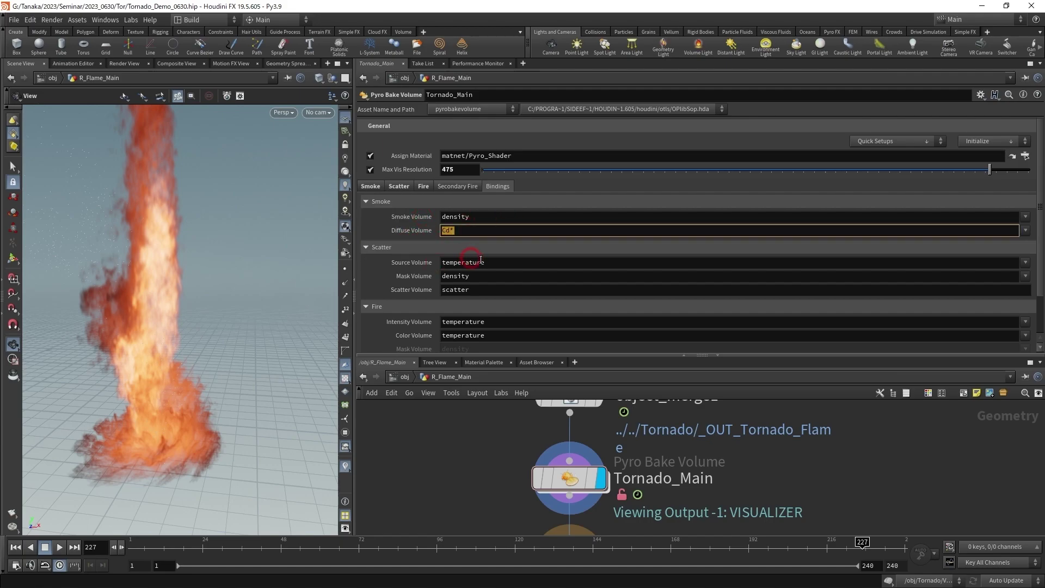
{"action": "mouse_move", "coordinate": [191, 272]}
{"action": "left_mouse_down"}
{"action": "mouse_move", "coordinate": [212, 325]}
{"action": "mouse_move", "coordinate": [194, 329]}
{"action": "mouse_move", "coordinate": [192, 346]}
{"action": "mouse_move", "coordinate": [194, 325]}
{"action": "left_mouse_up"}
{"action": "left_click", "coordinate": [512, 261]}
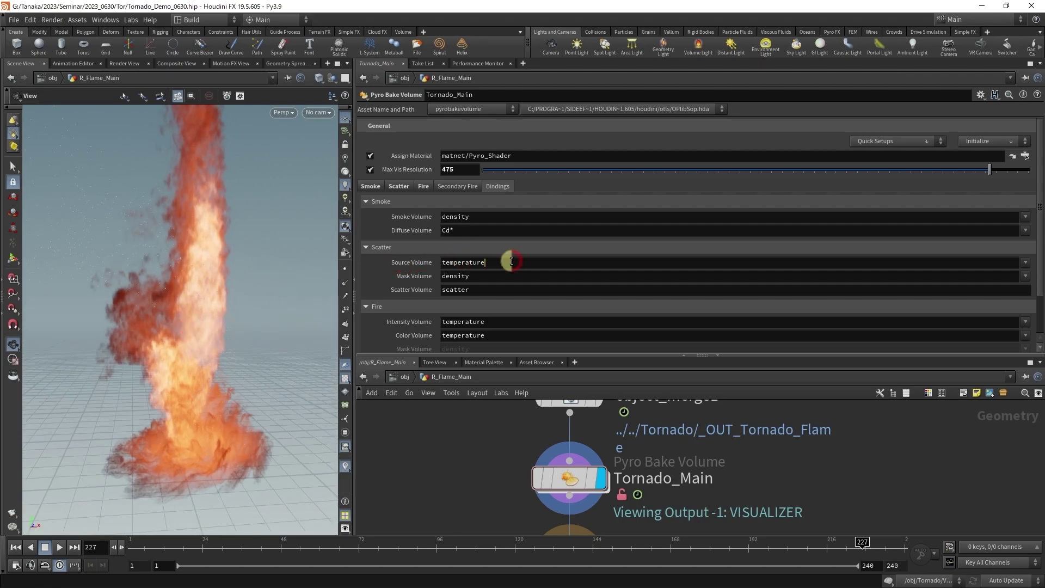
{"action": "left_click", "coordinate": [395, 279]}
{"action": "scroll", "coordinate": [503, 323], "scroll_direction": "down", "scroll_amount": 1}
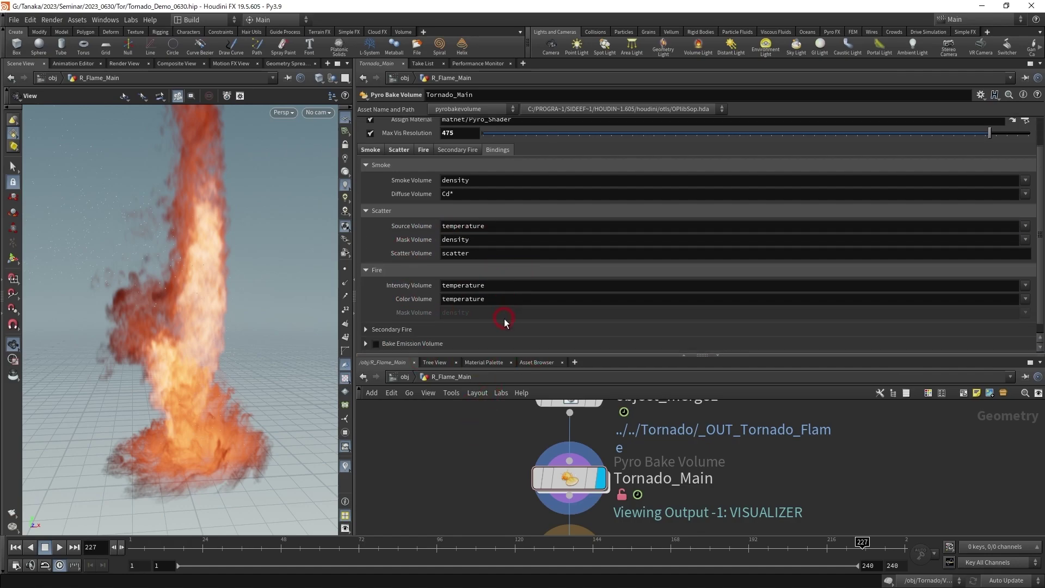
{"action": "double_click", "coordinate": [487, 227]}
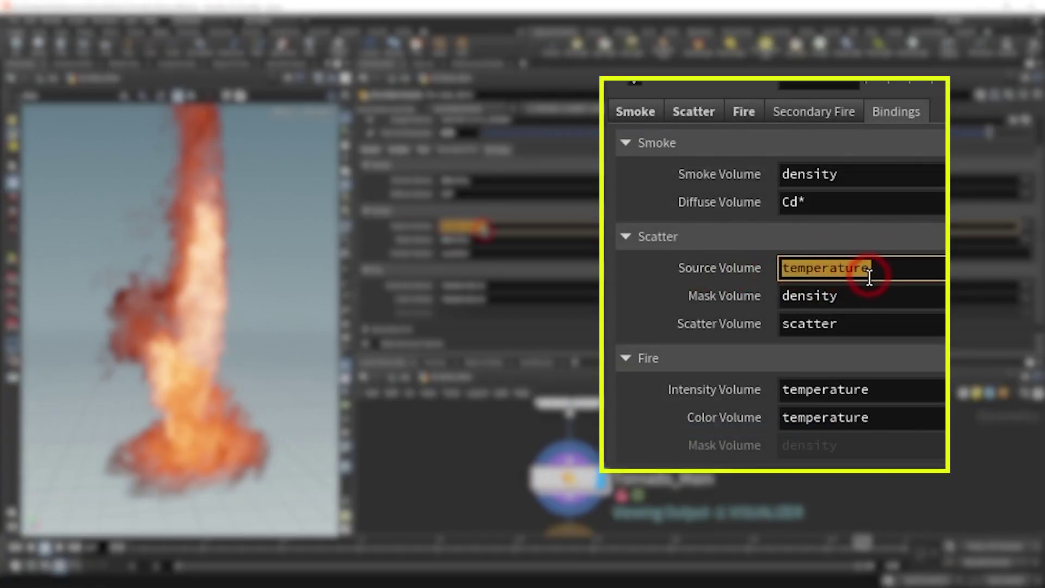
{"action": "key", "text": "Tab"}
{"action": "double_click", "coordinate": [444, 226]}
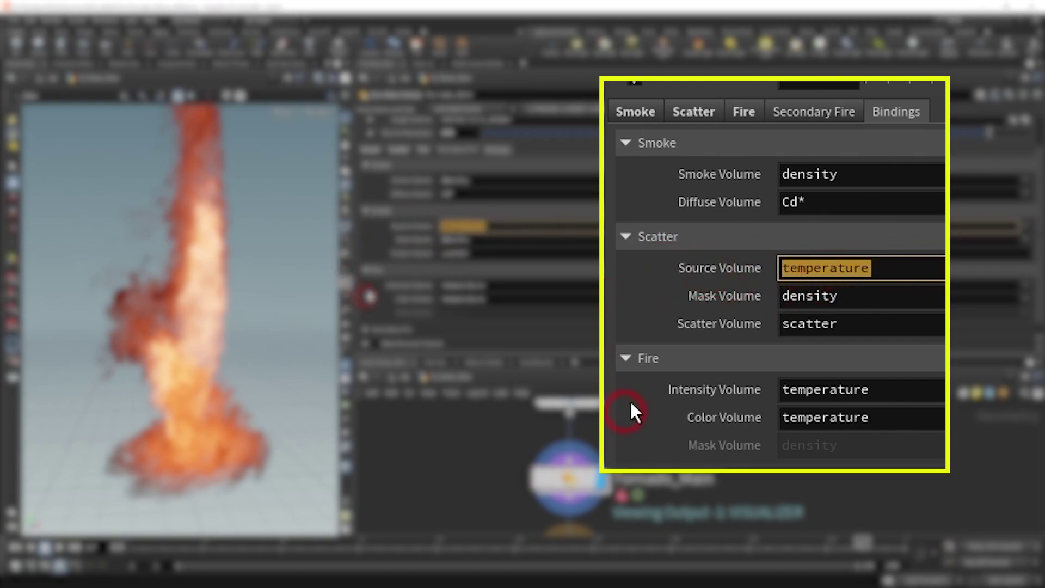
{"action": "double_click", "coordinate": [525, 241]}
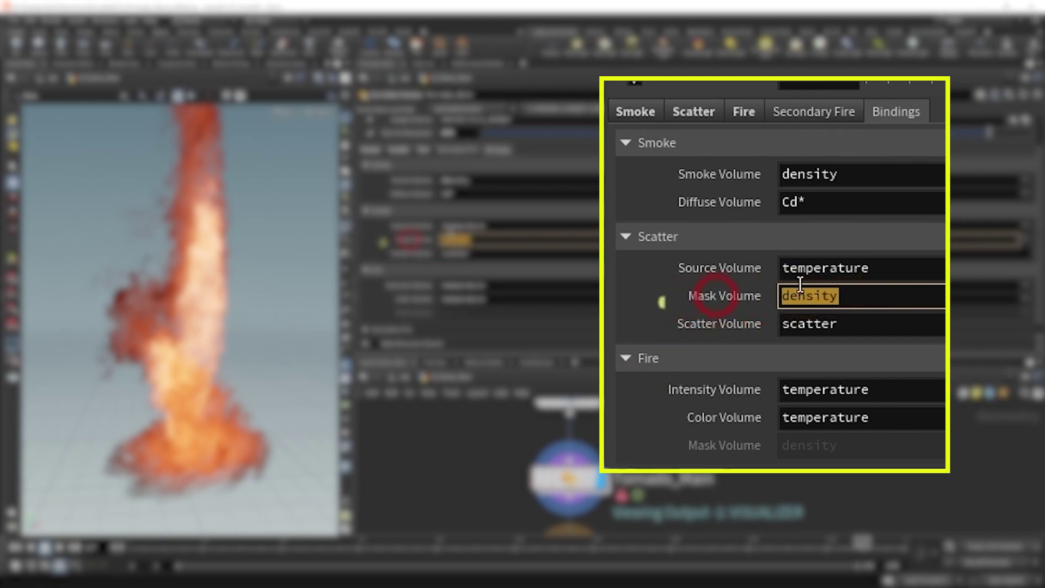
{"action": "double_click", "coordinate": [484, 227]}
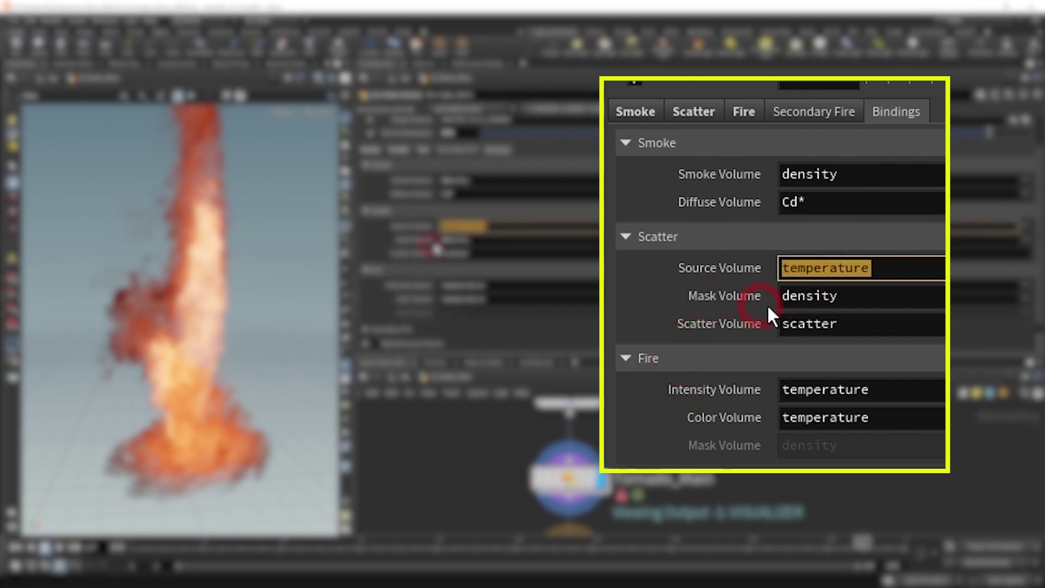
{"action": "left_click", "coordinate": [497, 250]}
{"action": "double_click", "coordinate": [479, 252]}
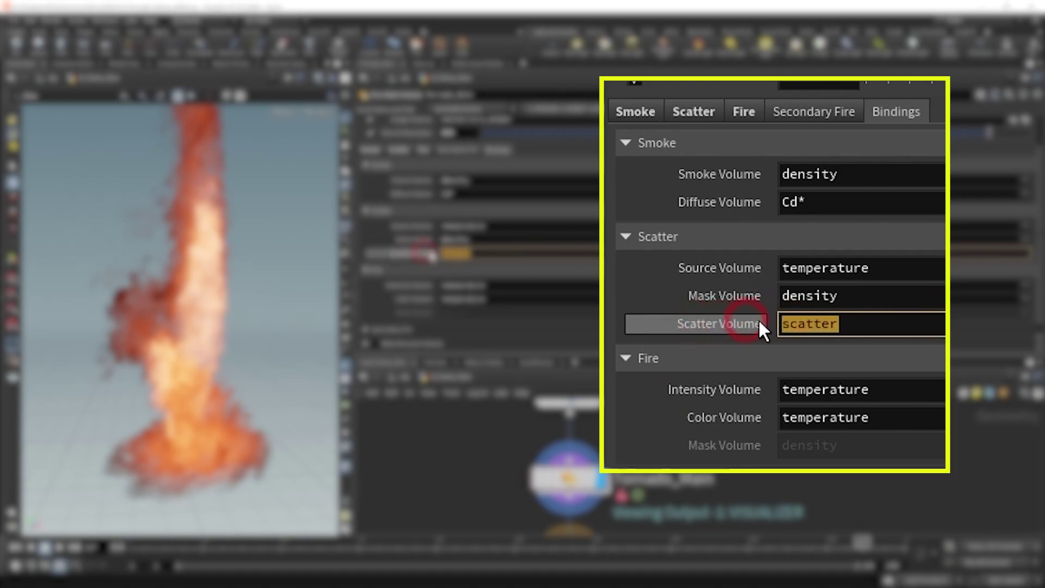
{"action": "left_click", "coordinate": [425, 391]}
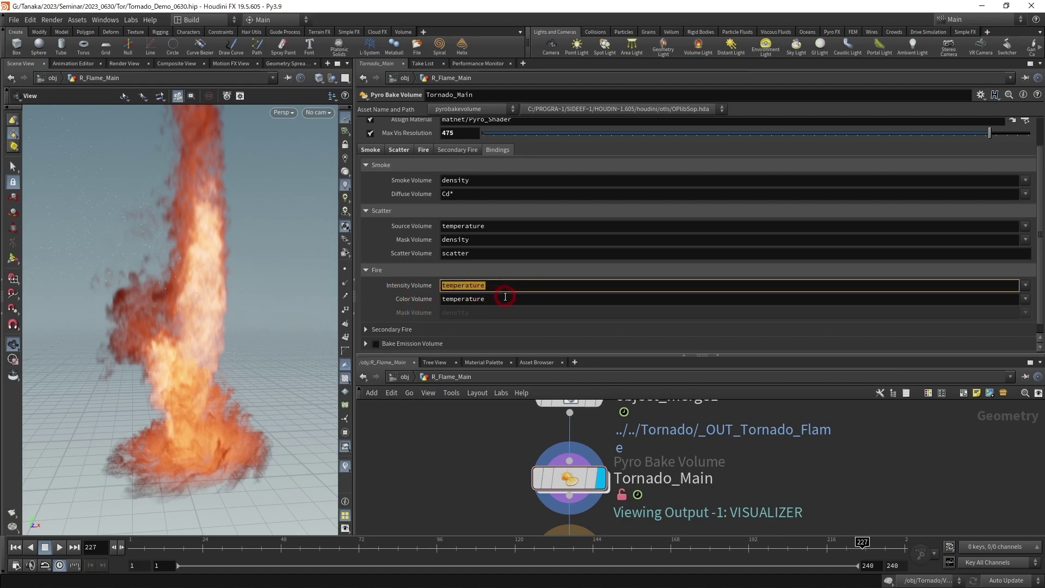
Point out the temperature fire intensity binding and expand the Secondary Fire settings.
{"action": "left_click", "coordinate": [415, 301]}
{"action": "left_click", "coordinate": [406, 423]}
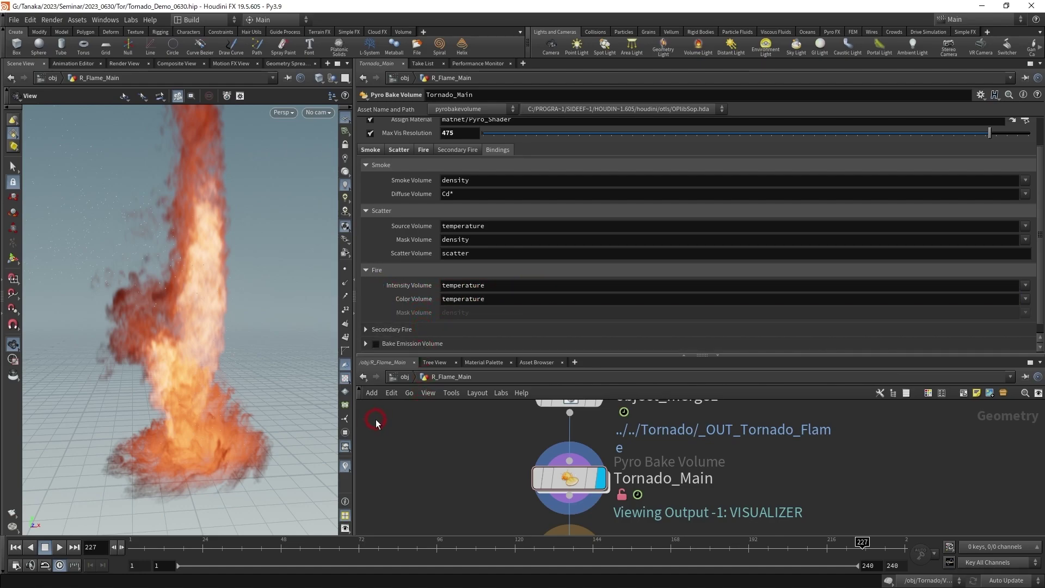
{"action": "left_click_drag", "start_coordinate": [133, 332], "coordinate": [52, 319]}
{"action": "left_click", "coordinate": [482, 152]}
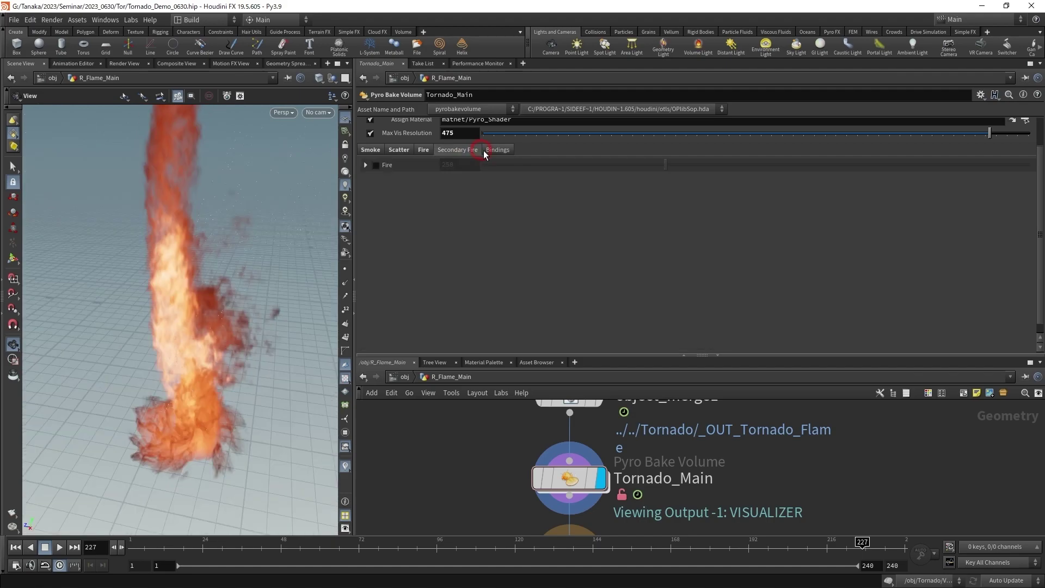
{"action": "left_click", "coordinate": [372, 166]}
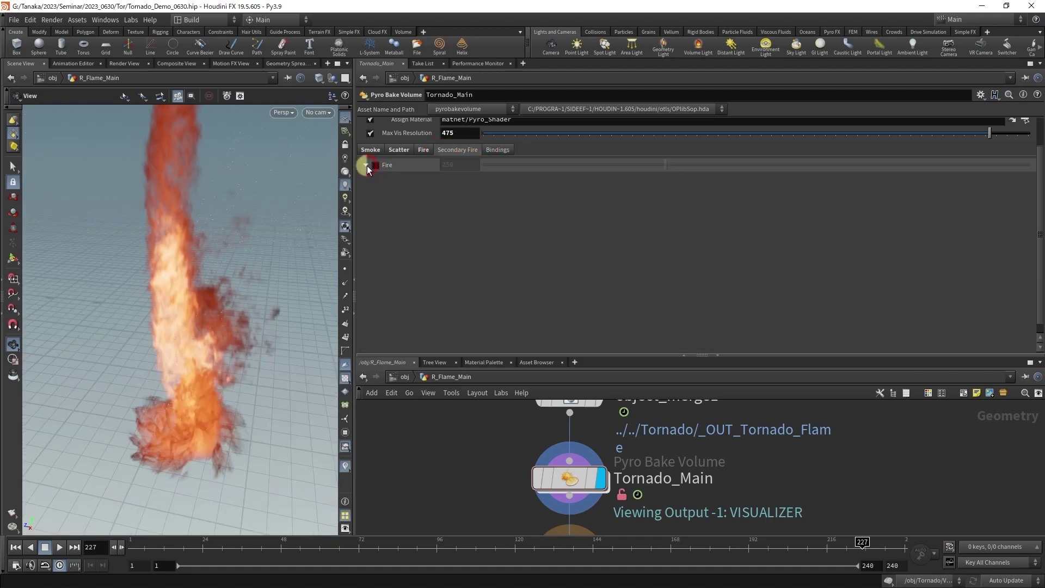
Back in Bindings, reveal Secondary Fire intensity and colour bound to trail_temperature.
{"action": "left_click_drag", "start_coordinate": [234, 354], "coordinate": [237, 358]}
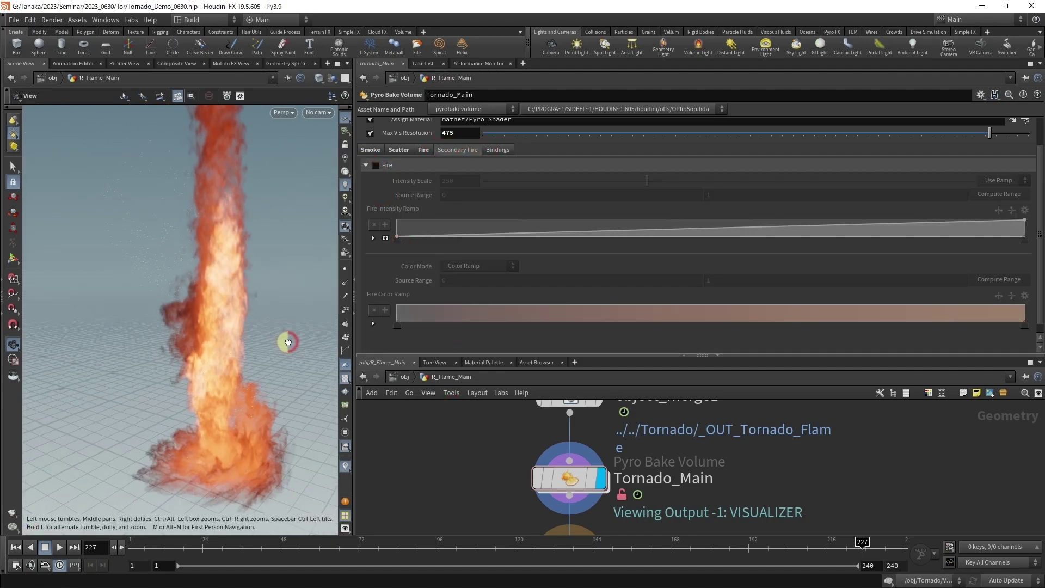
{"action": "mouse_move", "coordinate": [236, 358]}
{"action": "middle_mouse_down"}
{"action": "mouse_move", "coordinate": [158, 361]}
{"action": "mouse_move", "coordinate": [268, 353]}
{"action": "mouse_move", "coordinate": [215, 390]}
{"action": "mouse_move", "coordinate": [152, 404]}
{"action": "middle_mouse_up"}
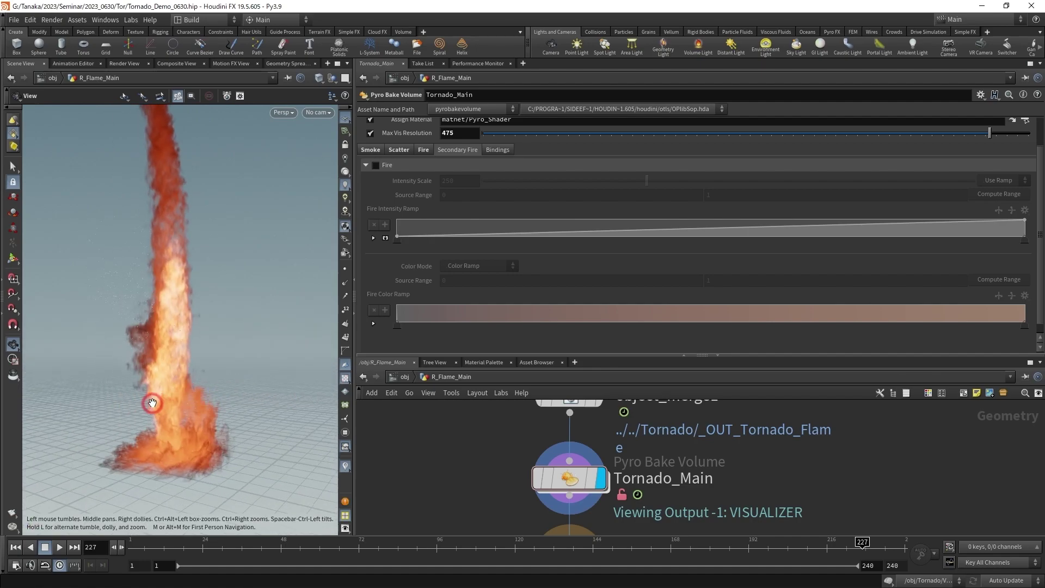
{"action": "left_click", "coordinate": [492, 151]}
{"action": "left_click", "coordinate": [438, 330]}
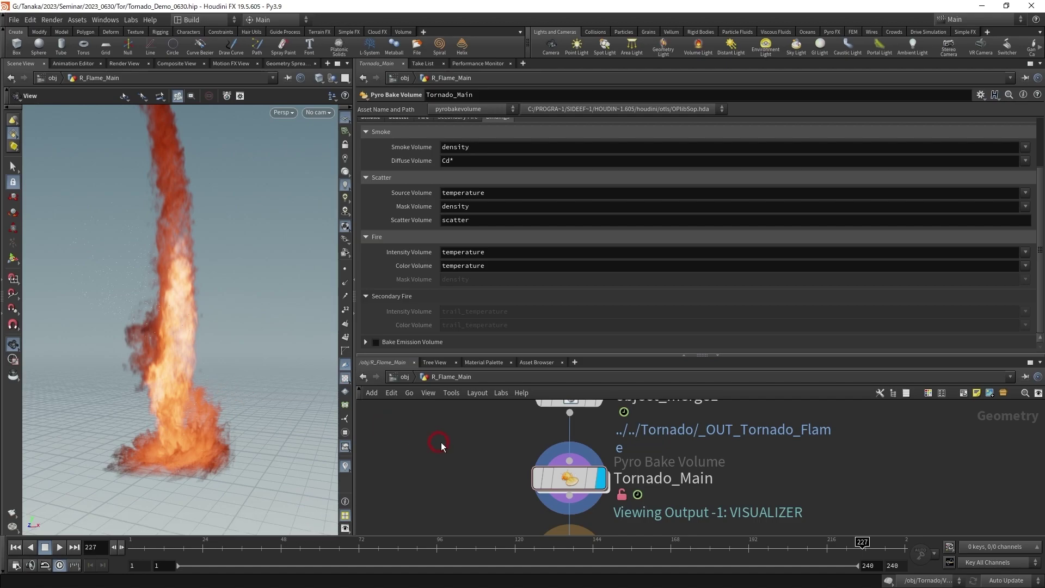
Orbit the tornado upright and display Tornado_Main's smoke shading: Density Scale 10, Ambient Shadow Scale 0.5.
{"action": "scroll", "coordinate": [441, 436], "scroll_direction": "down", "scroll_amount": 3}
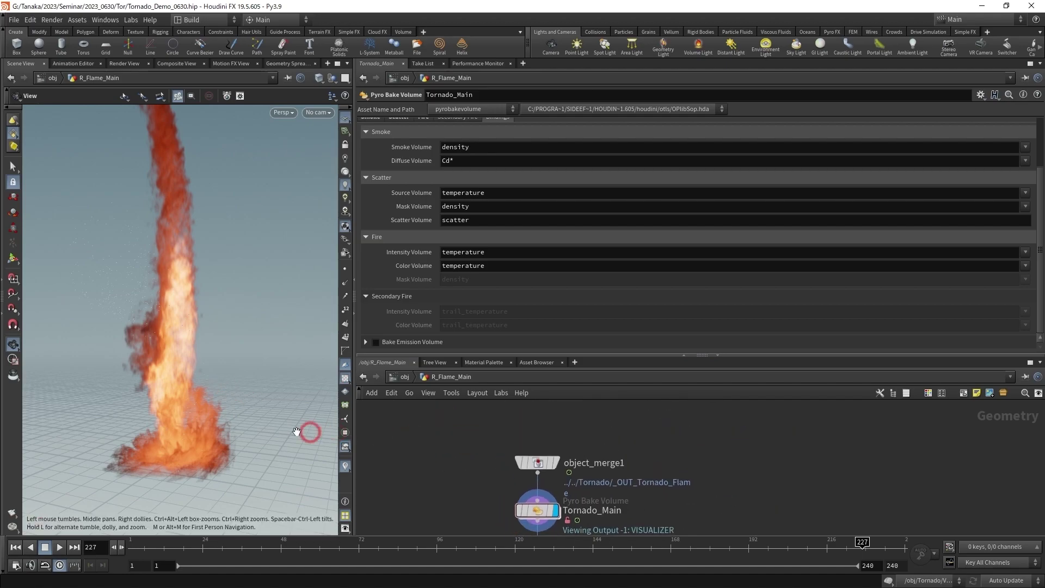
{"action": "left_click_drag", "start_coordinate": [305, 431], "coordinate": [238, 436], "text": "alt"}
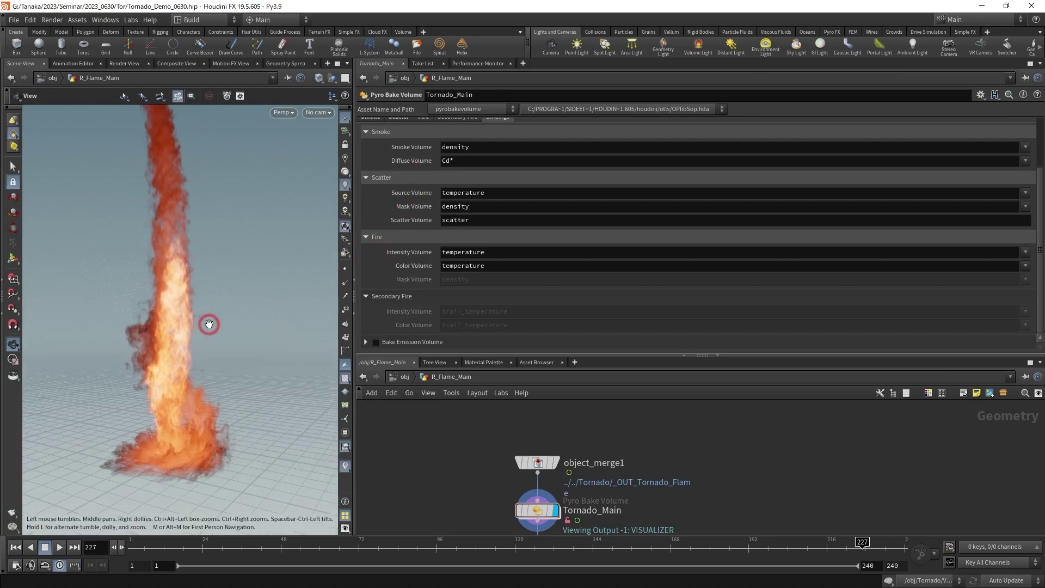
{"action": "mouse_move", "coordinate": [209, 326]}
{"action": "left_mouse_down", "text": "alt"}
{"action": "mouse_move", "coordinate": [212, 348]}
{"action": "mouse_move", "coordinate": [164, 367]}
{"action": "mouse_move", "coordinate": [205, 397]}
{"action": "left_mouse_up", "text": "alt"}
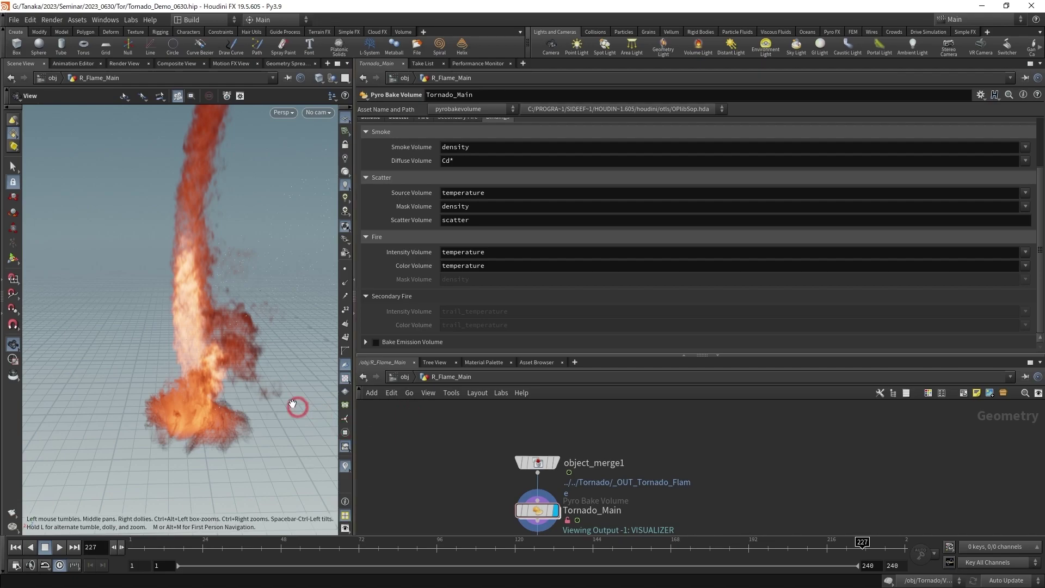
{"action": "mouse_move", "coordinate": [257, 392]}
{"action": "left_mouse_down"}
{"action": "mouse_move", "coordinate": [141, 426]}
{"action": "mouse_move", "coordinate": [200, 420]}
{"action": "left_mouse_up"}
{"action": "scroll", "coordinate": [464, 236], "scroll_direction": "up", "scroll_amount": 3}
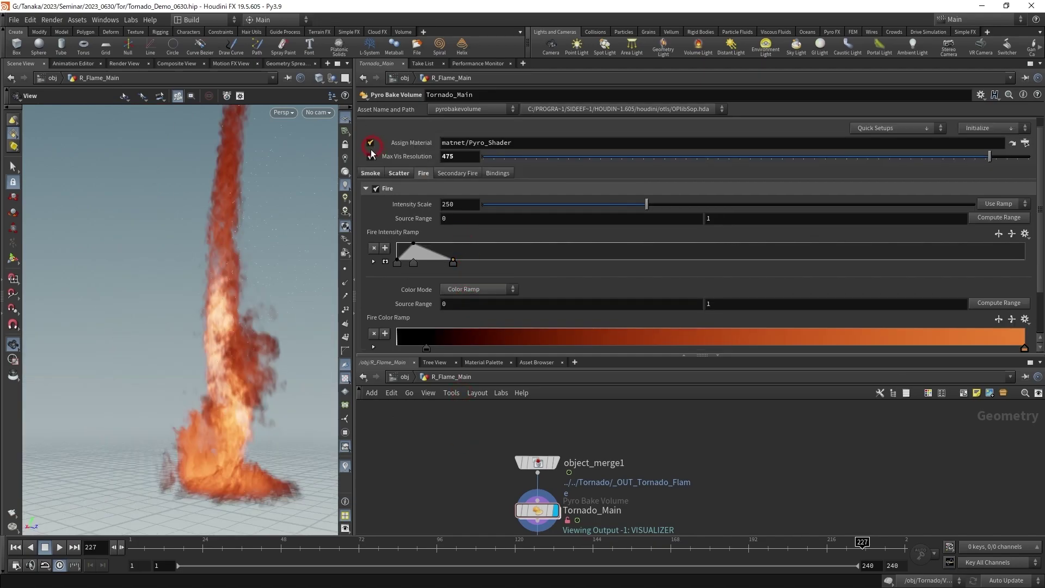
{"action": "left_click", "coordinate": [376, 176]}
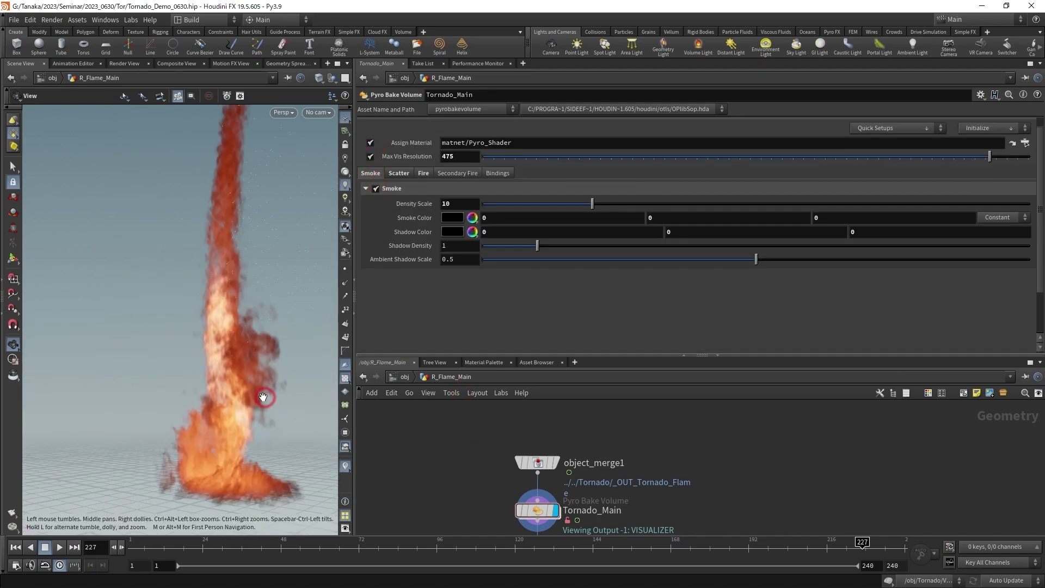
Review the fire shading settings and adjust the flame intensity ramp peak.
{"action": "left_click_drag", "start_coordinate": [261, 448], "coordinate": [366, 325]}
{"action": "left_click", "coordinate": [424, 173]}
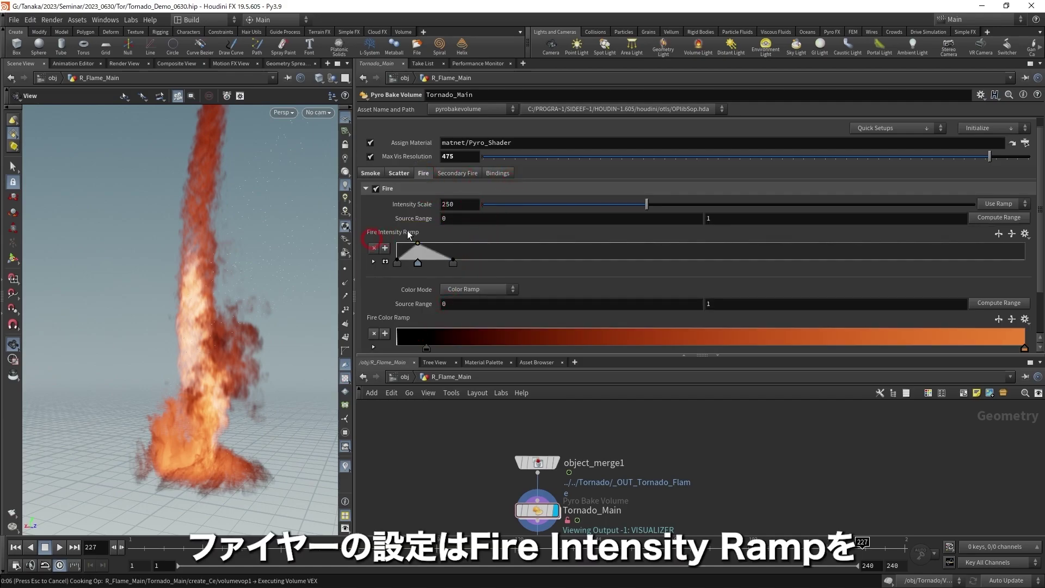
{"action": "left_click_drag", "start_coordinate": [413, 264], "coordinate": [418, 264]}
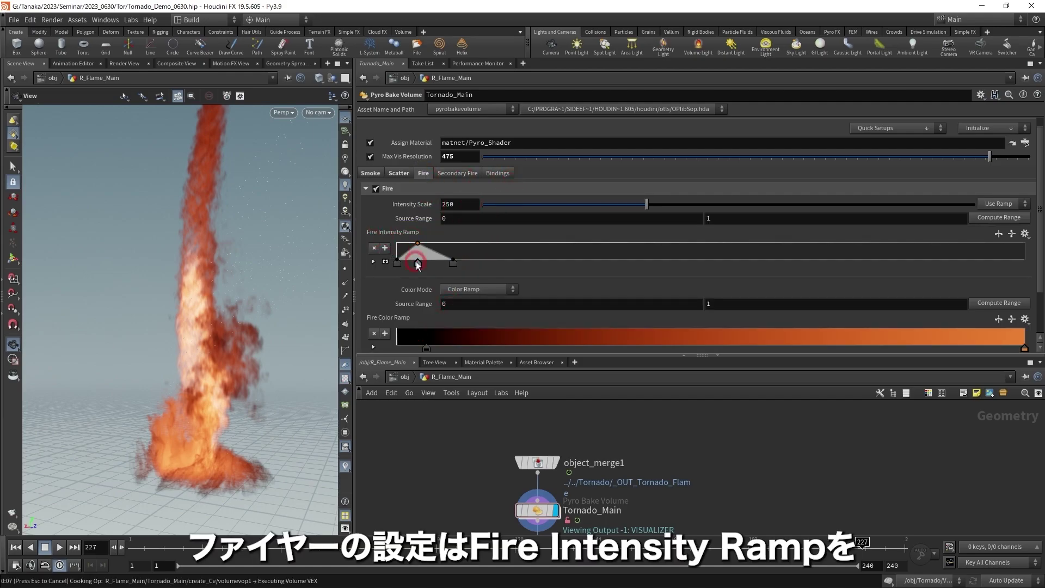
{"action": "left_click", "coordinate": [385, 261]}
{"action": "left_click", "coordinate": [166, 263]}
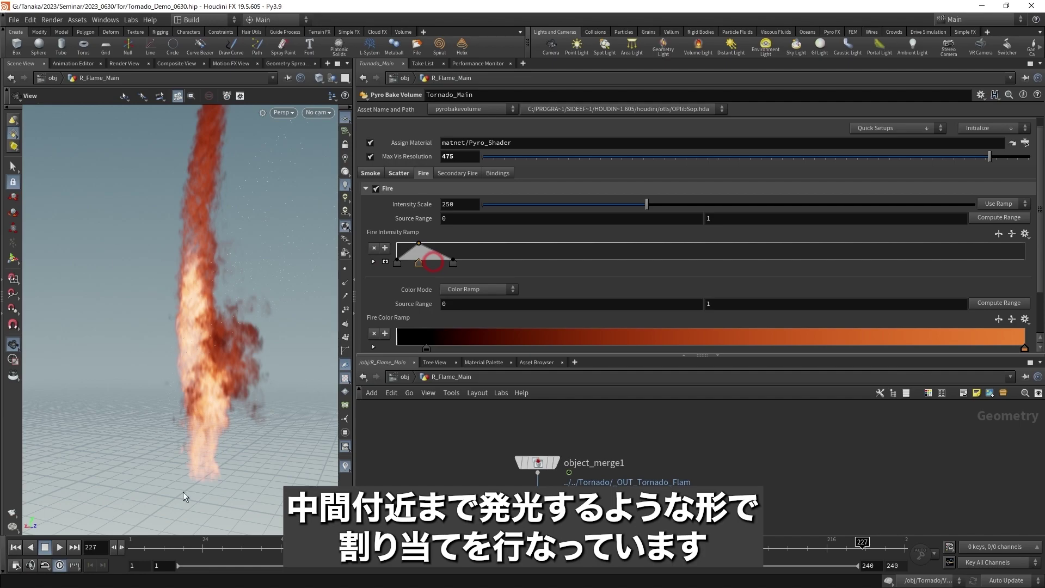
{"action": "left_click", "coordinate": [225, 335]}
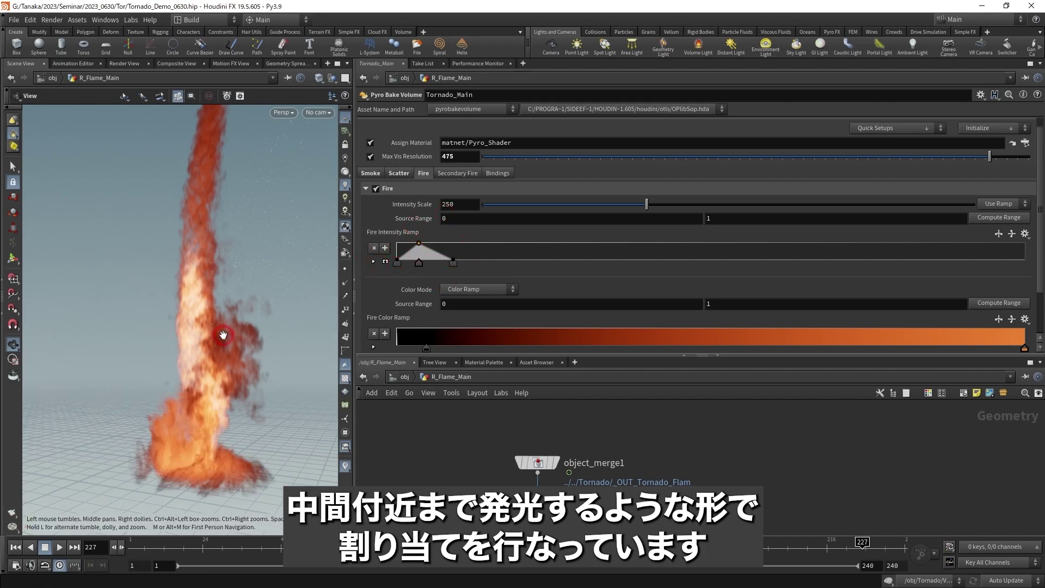
{"action": "mouse_move", "coordinate": [224, 336]}
{"action": "left_mouse_down"}
{"action": "mouse_move", "coordinate": [264, 334]}
{"action": "mouse_move", "coordinate": [247, 370]}
{"action": "mouse_move", "coordinate": [198, 378]}
{"action": "mouse_move", "coordinate": [205, 240]}
{"action": "left_mouse_up"}
{"action": "left_click", "coordinate": [419, 243]}
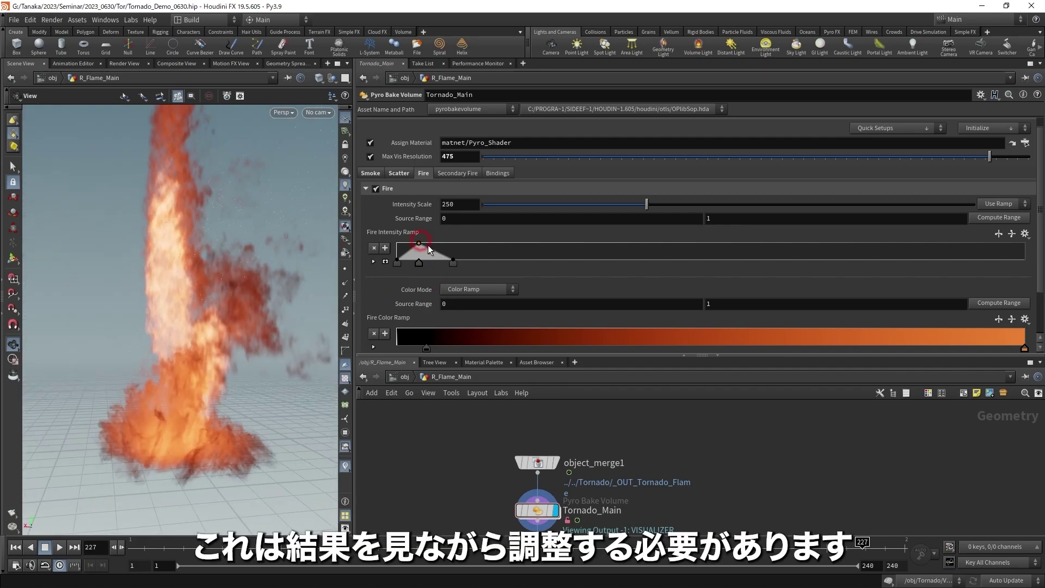
{"action": "left_click_drag", "start_coordinate": [429, 260], "coordinate": [450, 325]}
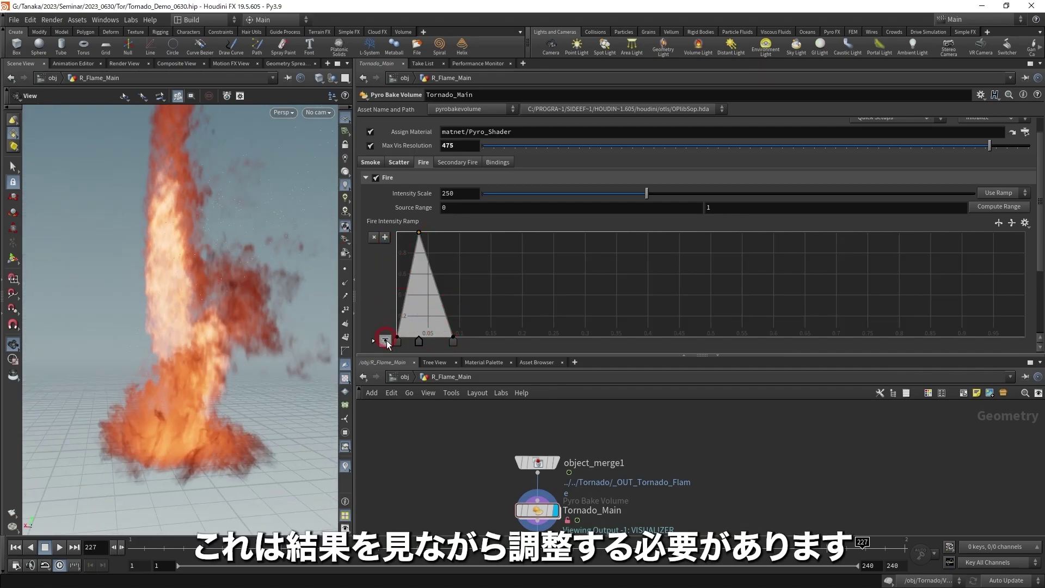
Enlarge the network pane, orbit the flames, and check the real fire tornado reference video.
{"action": "scroll", "coordinate": [384, 337], "scroll_direction": "down", "scroll_amount": 1}
{"action": "scroll", "coordinate": [380, 316], "scroll_direction": "down", "scroll_amount": 4}
{"action": "mouse_move", "coordinate": [170, 272]}
{"action": "left_mouse_down"}
{"action": "mouse_move", "coordinate": [285, 247]}
{"action": "mouse_move", "coordinate": [300, 257]}
{"action": "mouse_move", "coordinate": [215, 303]}
{"action": "mouse_move", "coordinate": [214, 326]}
{"action": "mouse_move", "coordinate": [173, 320]}
{"action": "mouse_move", "coordinate": [187, 311]}
{"action": "mouse_move", "coordinate": [152, 362]}
{"action": "left_mouse_up"}
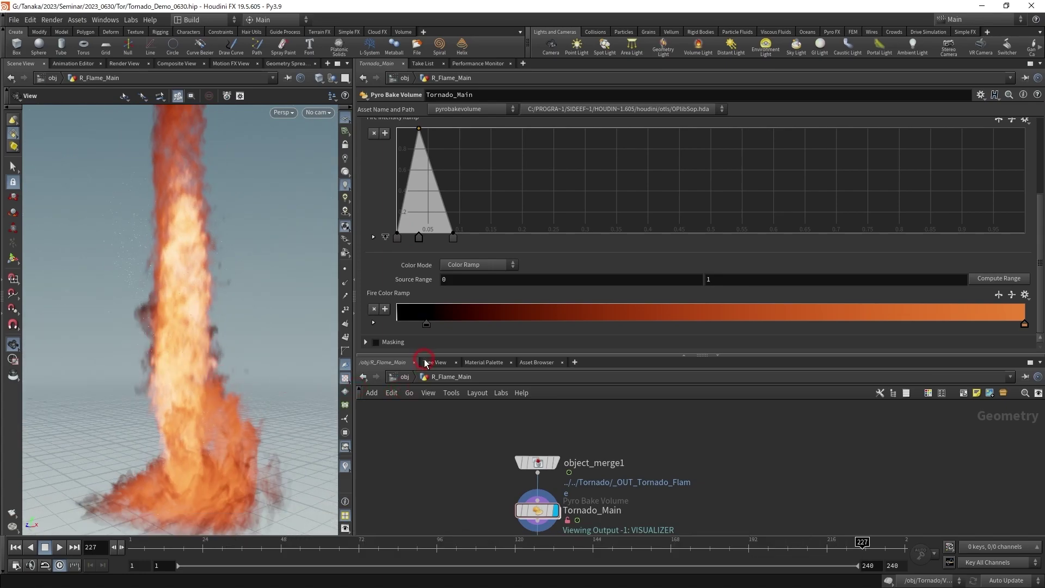
{"action": "left_click_drag", "start_coordinate": [425, 357], "coordinate": [442, 278]}
{"action": "scroll", "coordinate": [468, 386], "scroll_direction": "down", "scroll_amount": 3}
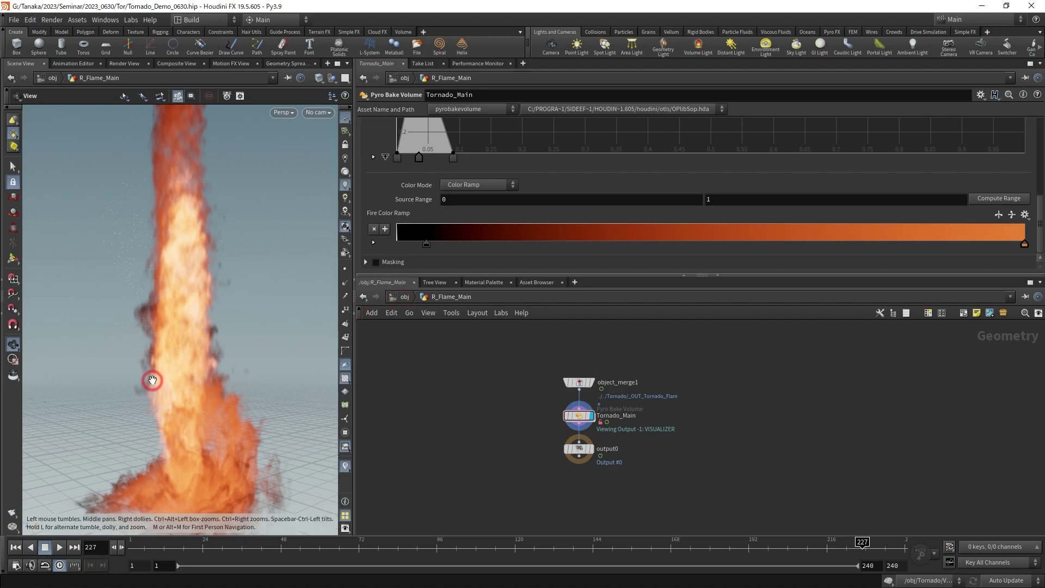
{"action": "left_click_drag", "start_coordinate": [152, 381], "coordinate": [180, 366]}
{"action": "key", "text": "alt+Tab"}
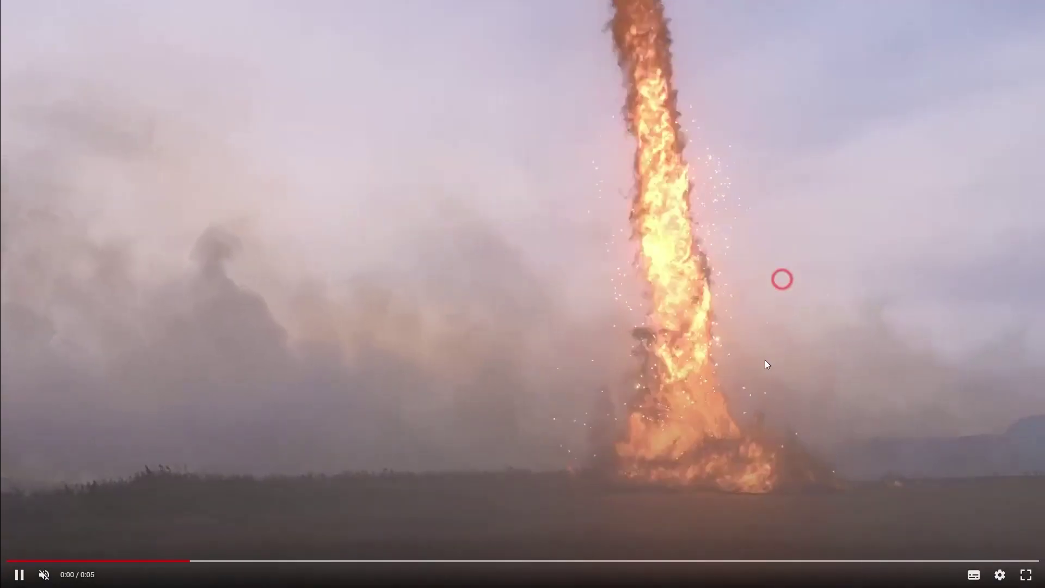
{"action": "key", "text": "alt+Tab"}
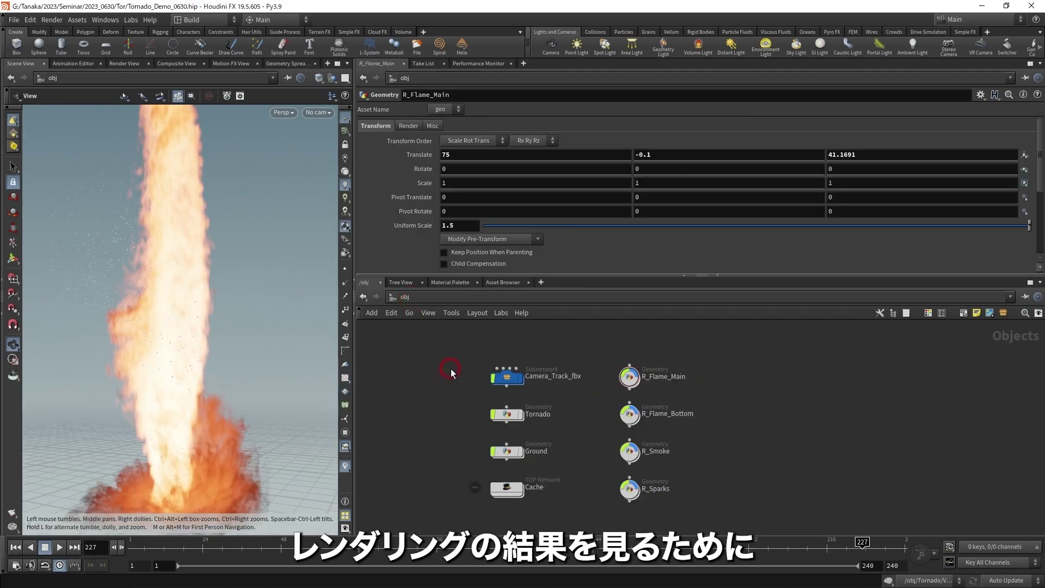
Move from /obj into the stage network through the Other Networks list.
{"action": "mouse_move", "coordinate": [451, 369]}
{"action": "middle_mouse_down"}
{"action": "mouse_move", "coordinate": [491, 403]}
{"action": "mouse_move", "coordinate": [479, 364]}
{"action": "middle_mouse_up"}
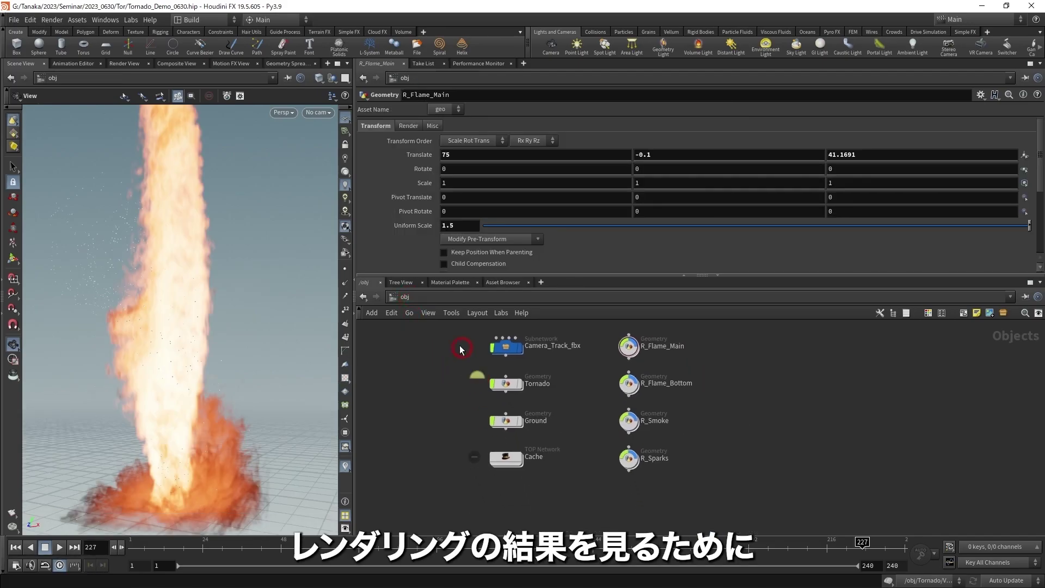
{"action": "left_click", "coordinate": [411, 311]}
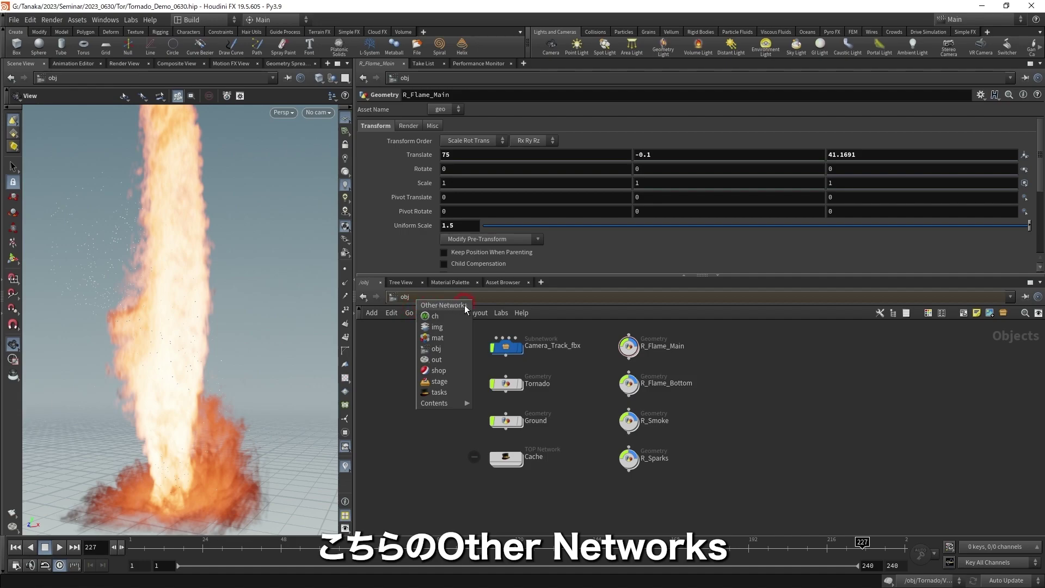
{"action": "left_click", "coordinate": [391, 344]}
{"action": "middle_click_drag", "start_coordinate": [679, 398], "coordinate": [735, 405]}
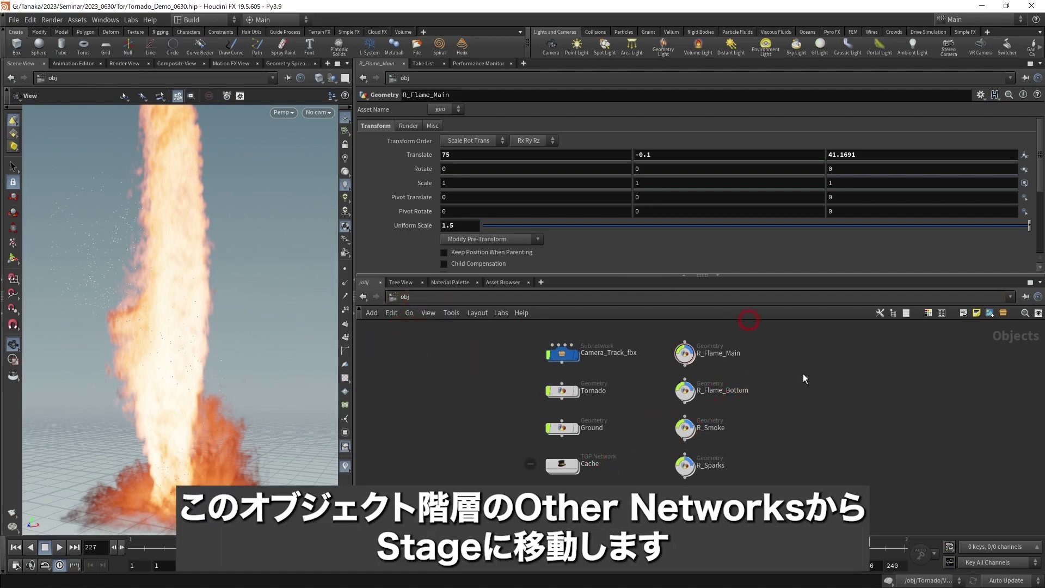
{"action": "left_click", "coordinate": [423, 299]}
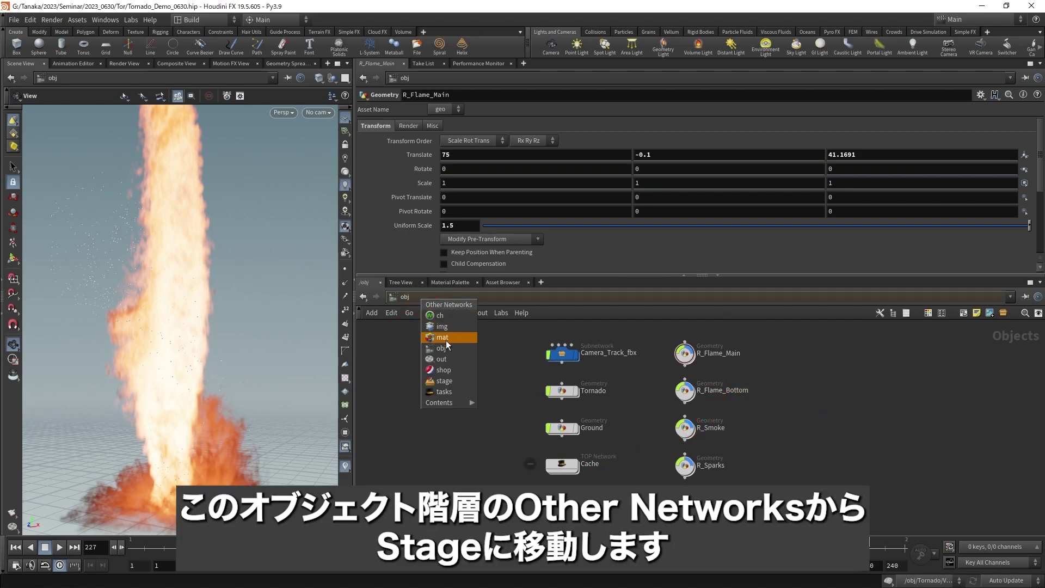
{"action": "left_click", "coordinate": [443, 377]}
{"action": "left_click", "coordinate": [373, 297]}
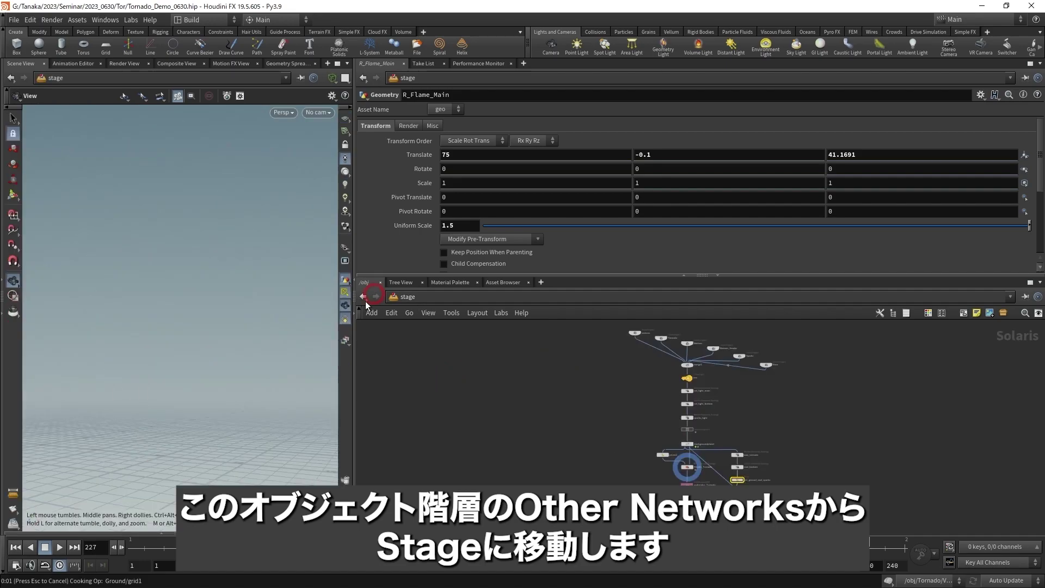
{"action": "left_click", "coordinate": [203, 20]}
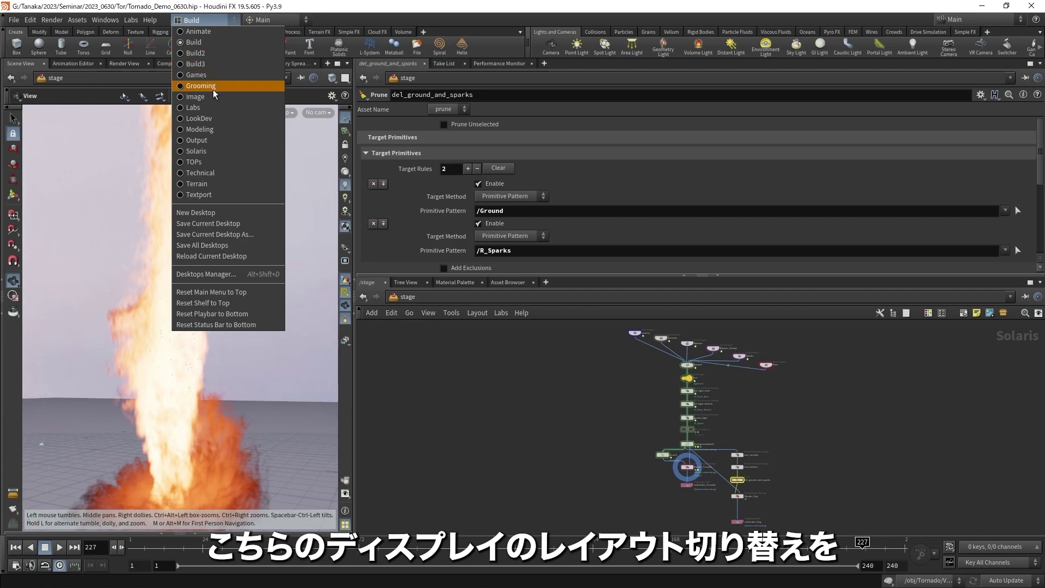
Switch to the Solaris desktop and orbit to a near-horizontal view of the tornado.
{"action": "left_click", "coordinate": [182, 154]}
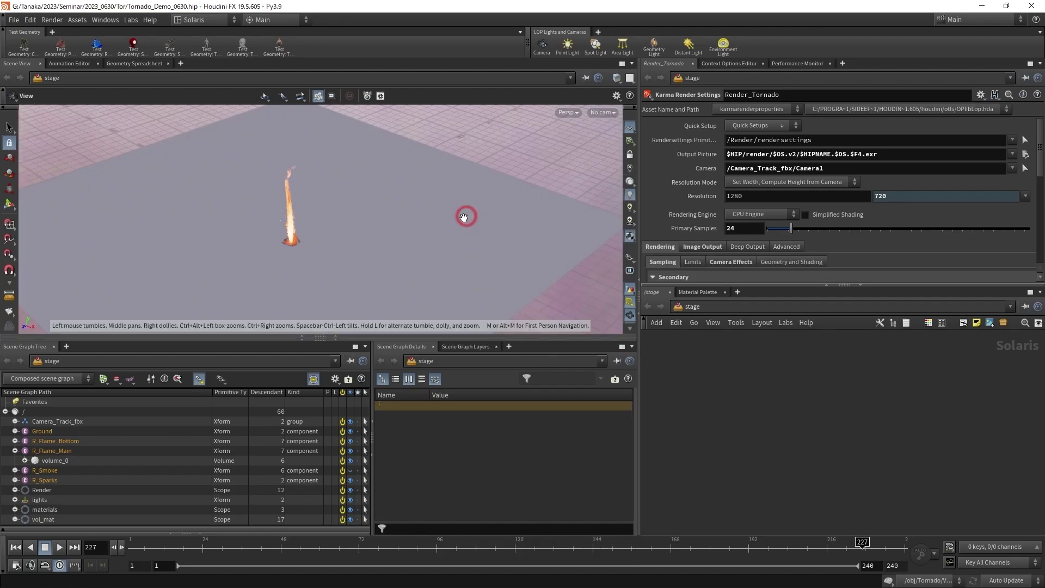
{"action": "left_click_drag", "start_coordinate": [465, 214], "coordinate": [272, 232]}
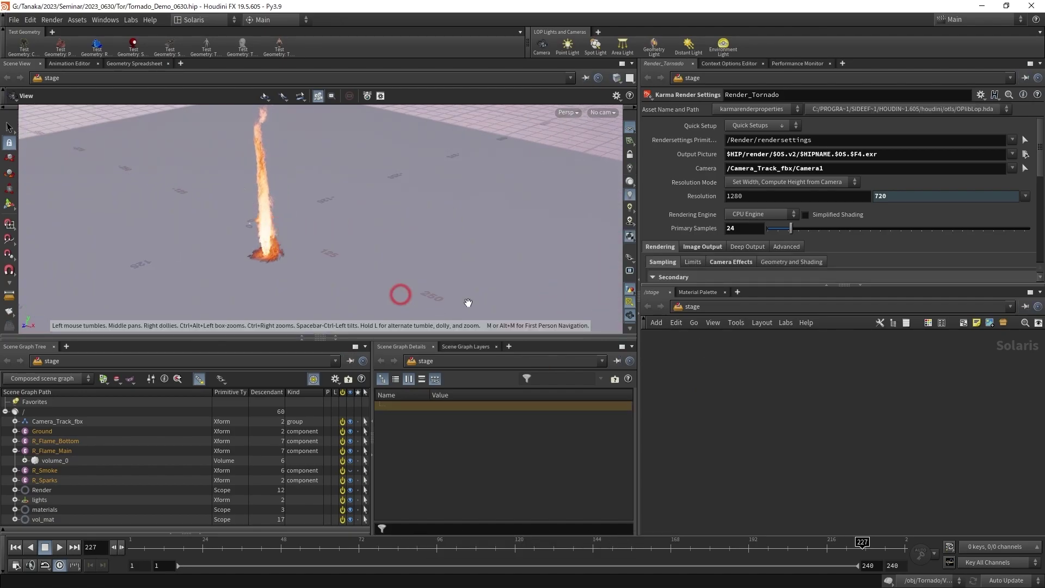
{"action": "left_click", "coordinate": [714, 307]}
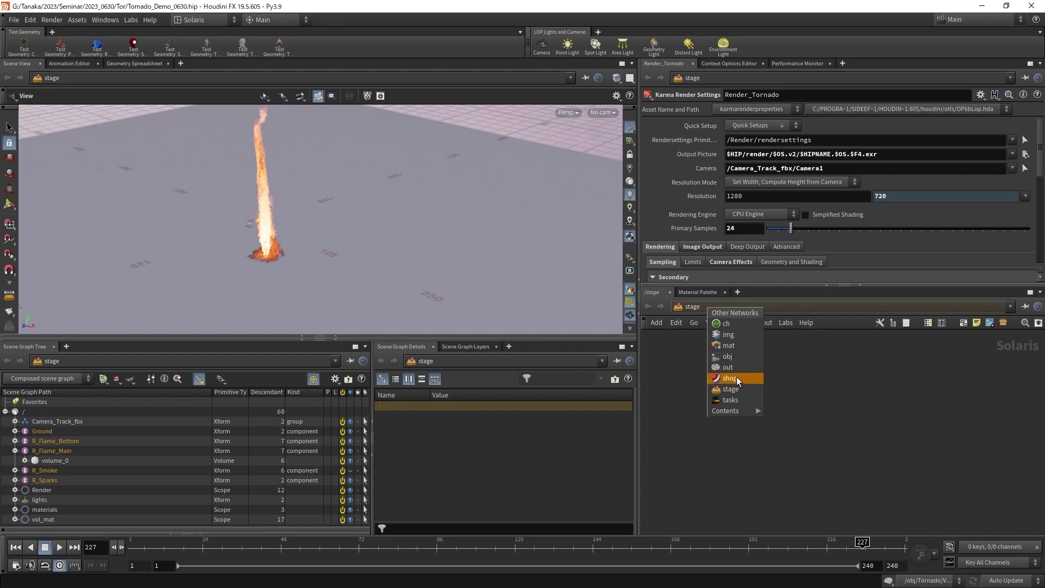
{"action": "left_click", "coordinate": [748, 367]}
{"action": "left_click", "coordinate": [697, 307]}
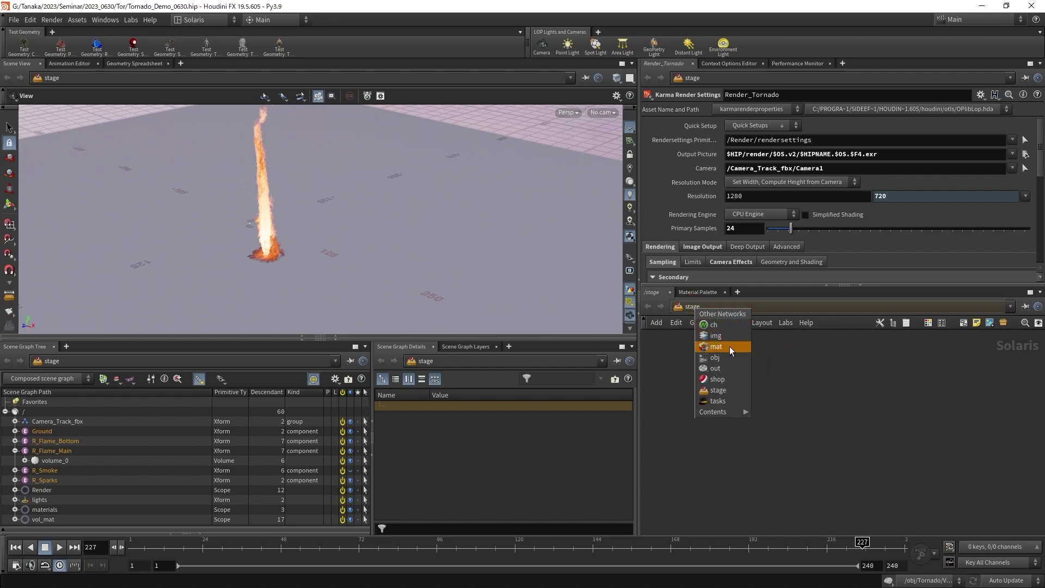
{"action": "left_click", "coordinate": [781, 355]}
{"action": "scroll", "coordinate": [460, 203], "scroll_direction": "up", "scroll_amount": 2}
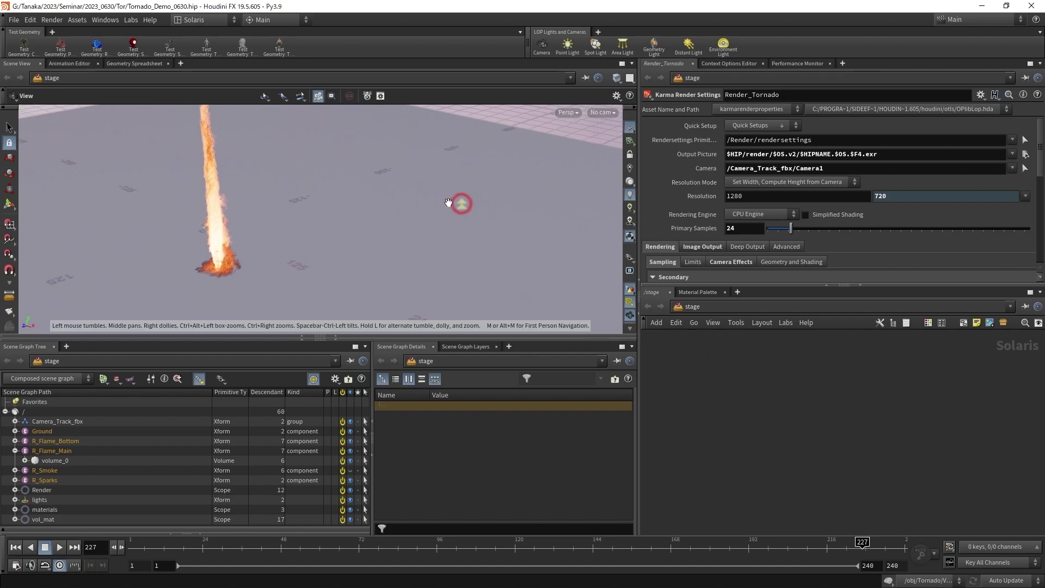
{"action": "scroll", "coordinate": [206, 233], "scroll_direction": "up", "scroll_amount": 2}
{"action": "scroll", "coordinate": [258, 241], "scroll_direction": "up", "scroll_amount": 2}
{"action": "left_click_drag", "start_coordinate": [259, 241], "coordinate": [326, 221]}
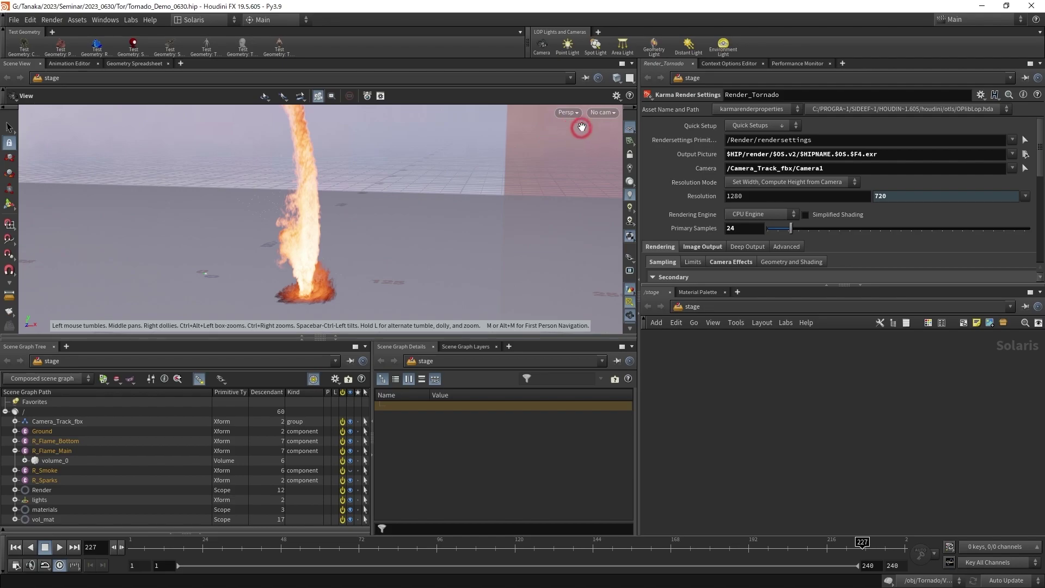
Look through /Camera_Track_fbx/Camera1 and frame all stage network nodes with H.
{"action": "left_click", "coordinate": [602, 112]}
{"action": "left_click", "coordinate": [653, 135]}
{"action": "left_click", "coordinate": [508, 117]}
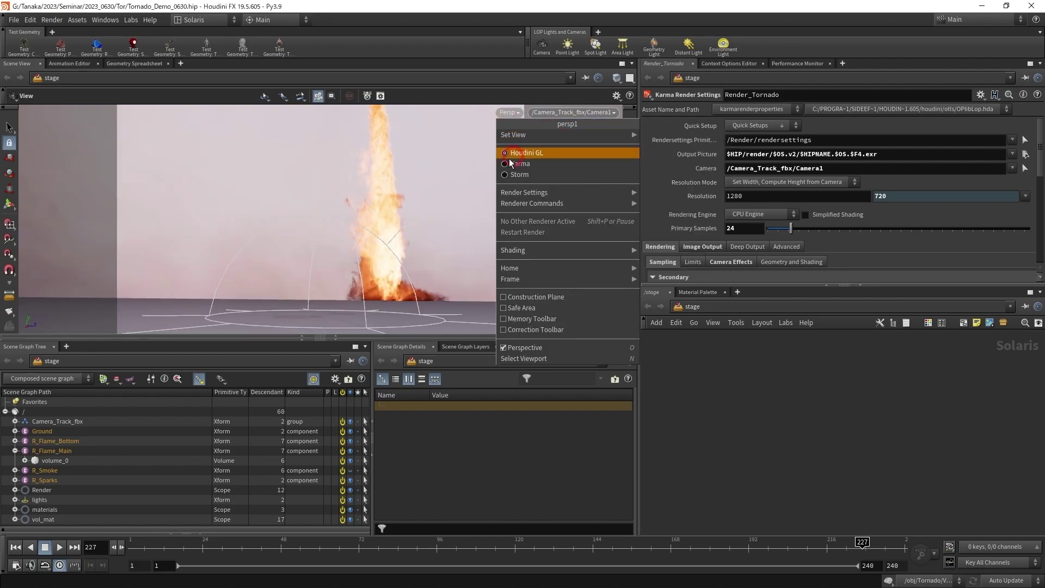
{"action": "left_click", "coordinate": [756, 389]}
{"action": "key", "text": "h"}
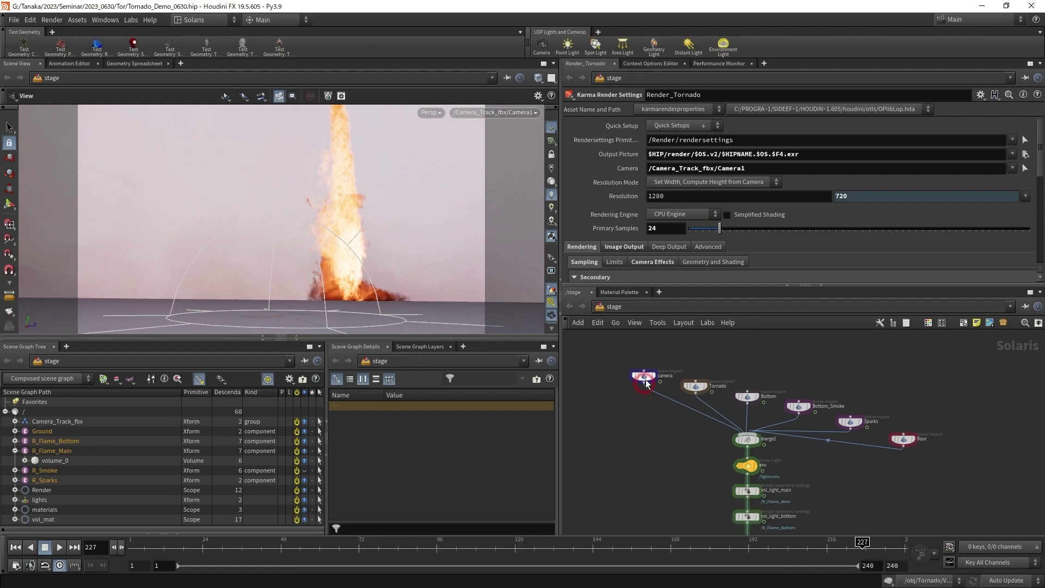
{"action": "scroll", "coordinate": [646, 380], "scroll_direction": "up", "scroll_amount": 3}
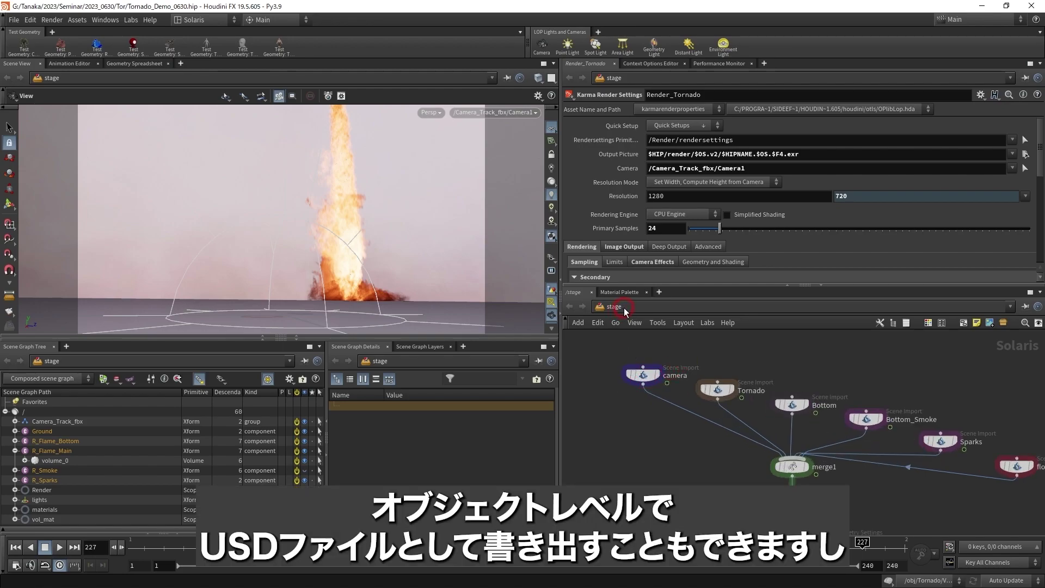
{"action": "scroll", "coordinate": [600, 385], "scroll_direction": "down", "scroll_amount": 3}
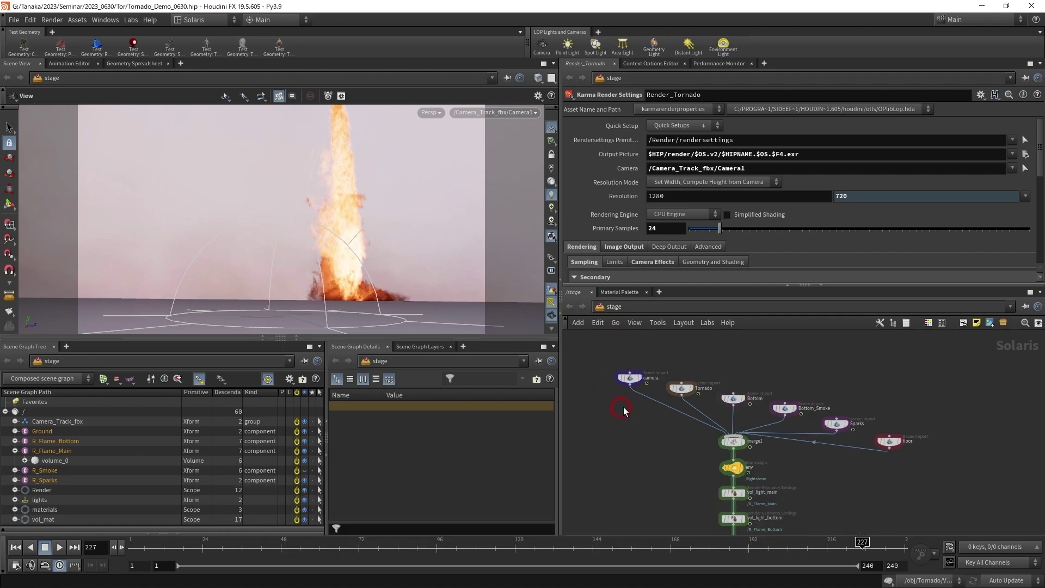
Inspect the camera, Tornado and env import nodes.
{"action": "left_click_drag", "start_coordinate": [640, 399], "coordinate": [640, 399]}
{"action": "scroll", "coordinate": [639, 398], "scroll_direction": "up", "scroll_amount": 3}
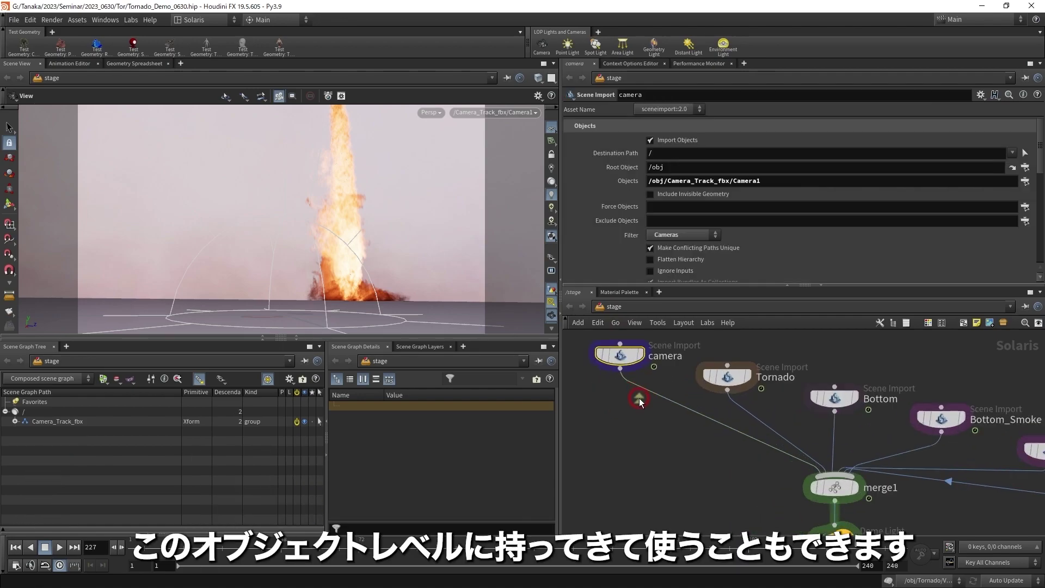
{"action": "scroll", "coordinate": [659, 429], "scroll_direction": "down", "scroll_amount": 3}
{"action": "left_click", "coordinate": [704, 369]}
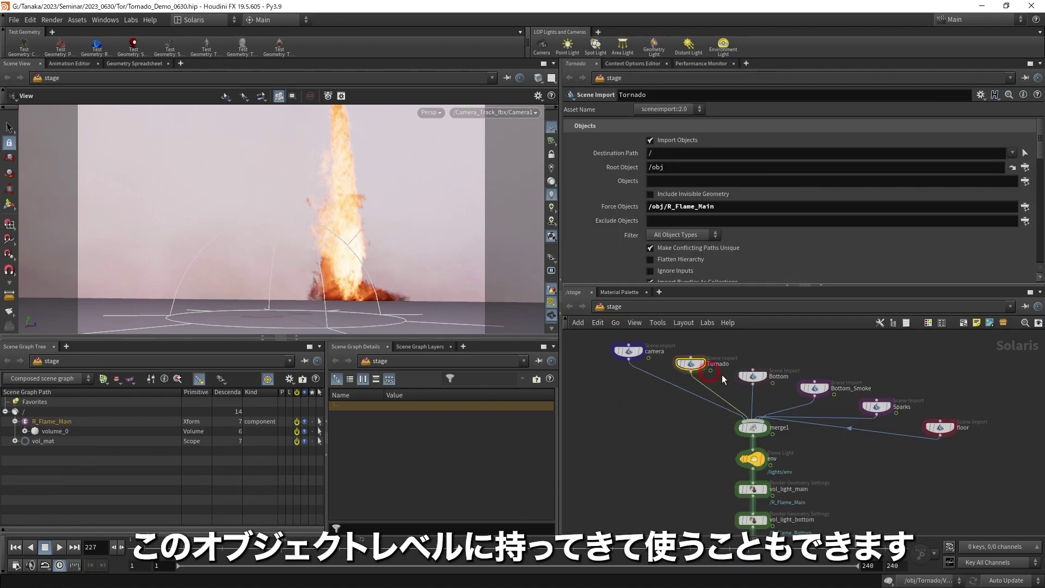
{"action": "scroll", "coordinate": [789, 403], "scroll_direction": "up", "scroll_amount": 2}
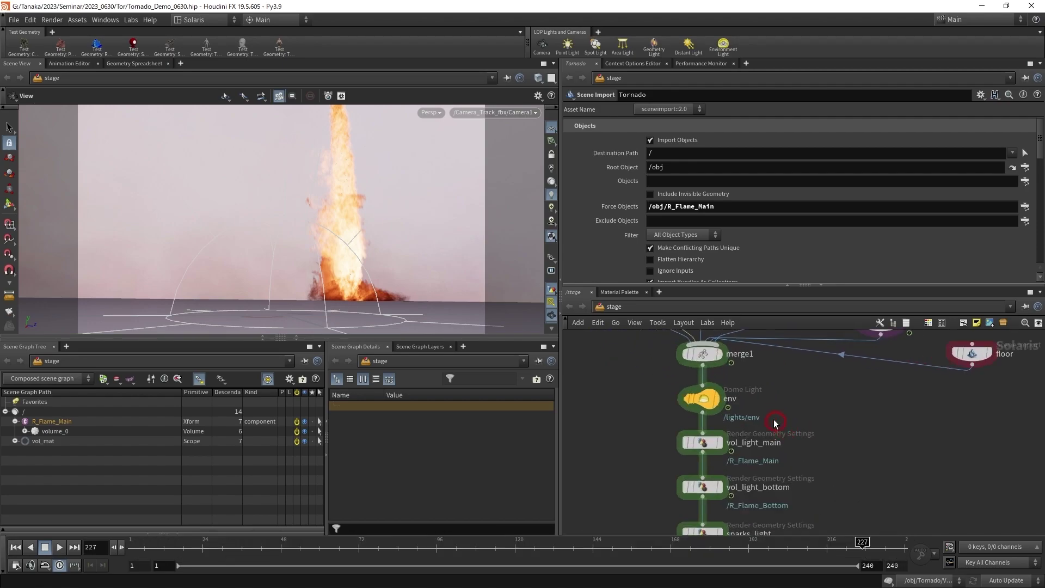
{"action": "left_click", "coordinate": [701, 404]}
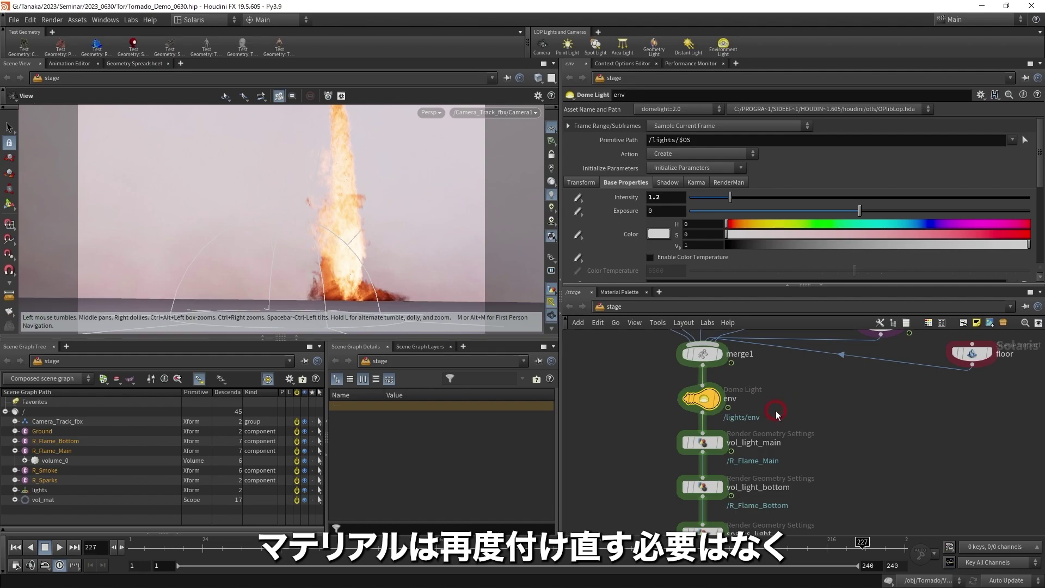
{"action": "scroll", "coordinate": [776, 411], "scroll_direction": "down", "scroll_amount": 3}
Move the Sparks, floor and Bottom_Smoke nodes higher to line them up.
{"action": "left_click_drag", "start_coordinate": [864, 351], "coordinate": [955, 437]}
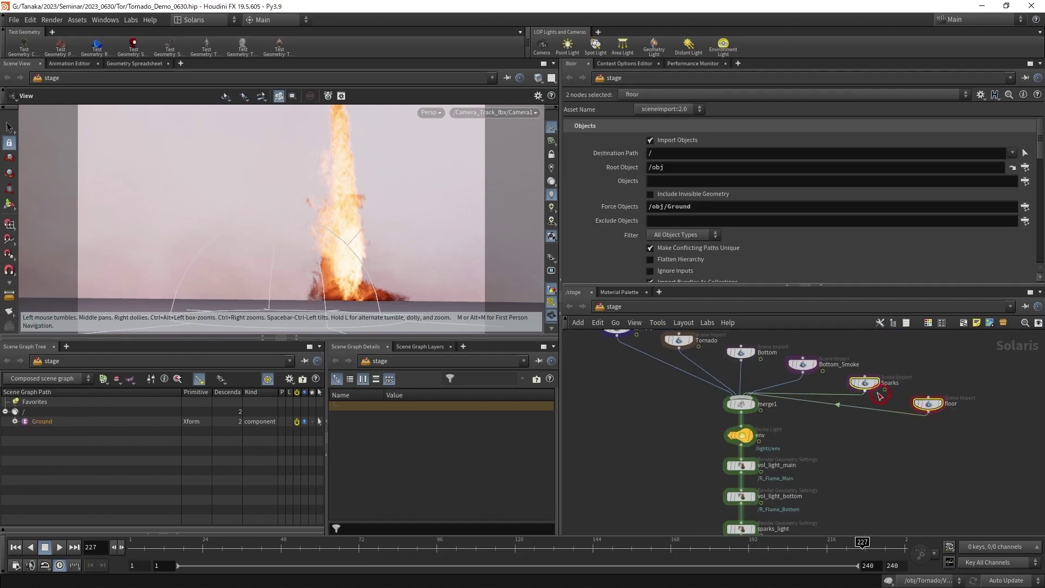
{"action": "left_click_drag", "start_coordinate": [880, 396], "coordinate": [882, 382]}
{"action": "left_click_drag", "start_coordinate": [810, 368], "coordinate": [806, 352]}
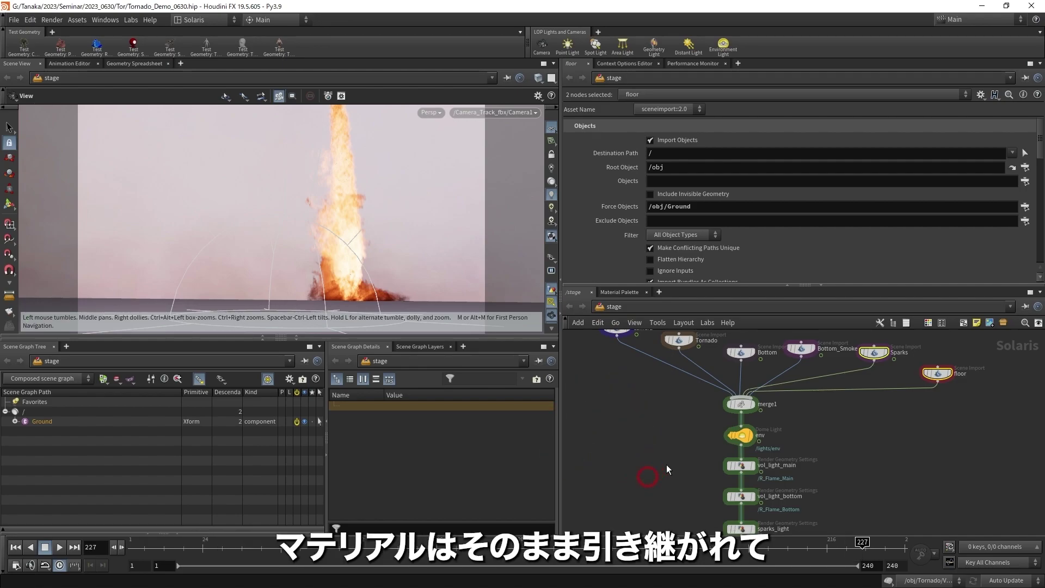
Reselect the camera import node showing /obj/Camera_Track_fbx/Camera1 with the Cameras filter.
{"action": "middle_click_drag", "start_coordinate": [666, 465], "coordinate": [674, 514]}
{"action": "left_click", "coordinate": [624, 377]}
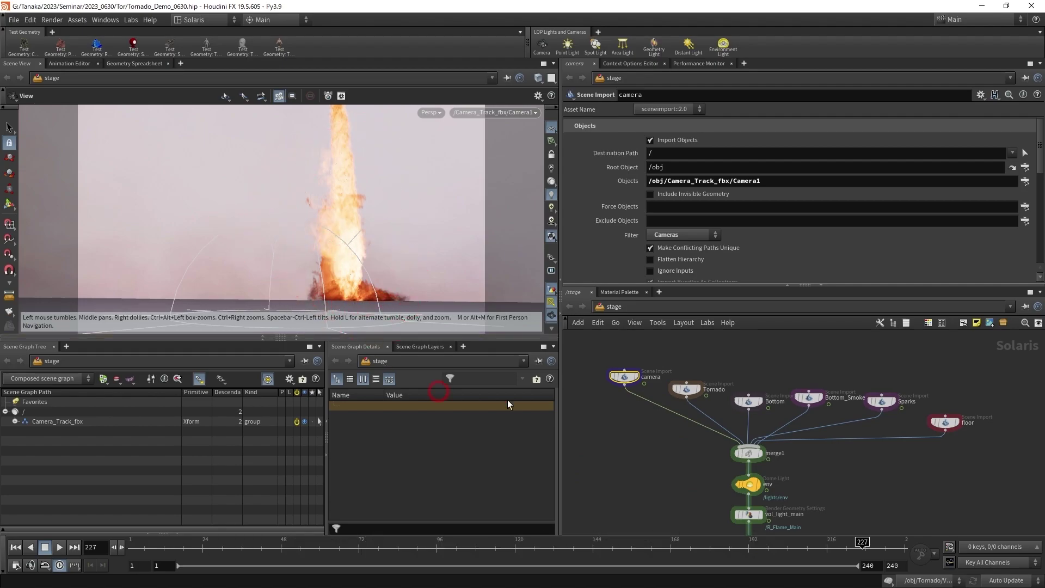
{"action": "left_click", "coordinate": [748, 484]}
{"action": "scroll", "coordinate": [632, 381], "scroll_direction": "up", "scroll_amount": 5}
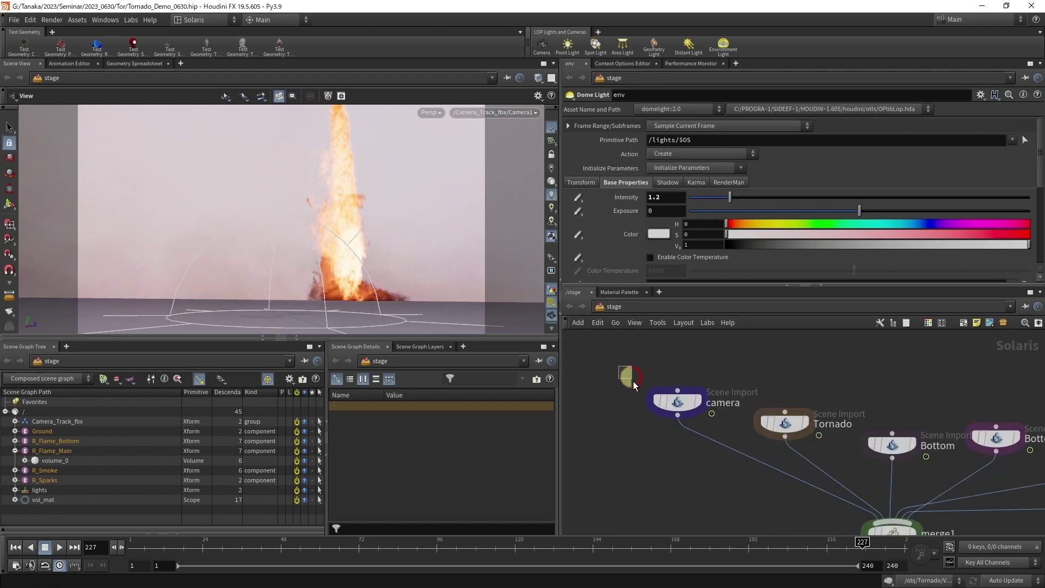
{"action": "left_click_drag", "start_coordinate": [619, 367], "coordinate": [677, 436]}
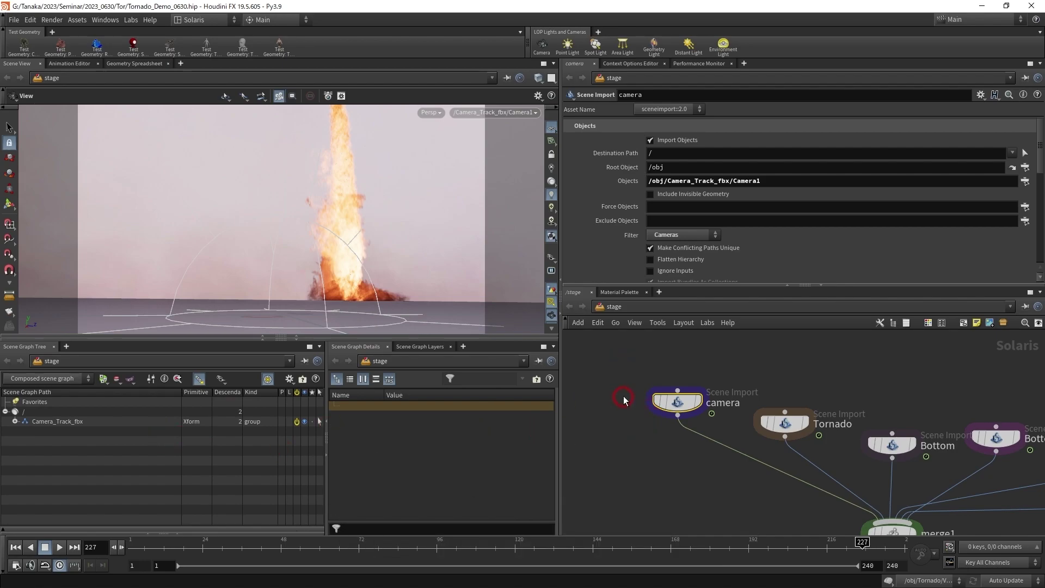
Display only the camera import's output and reframe the network around the dome light.
{"action": "left_click", "coordinate": [700, 401]}
{"action": "middle_click_drag", "start_coordinate": [782, 418], "coordinate": [717, 375]}
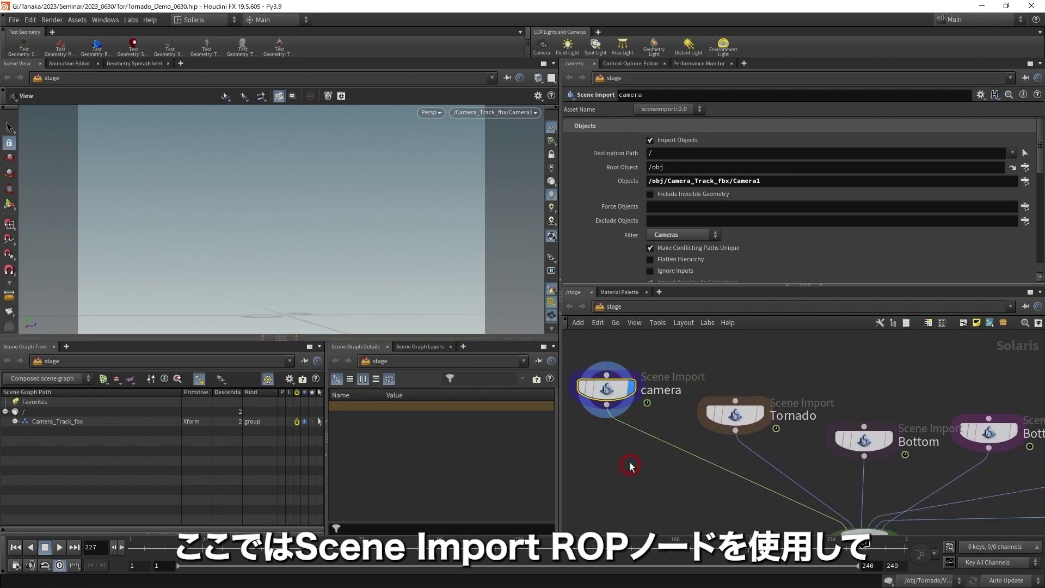
{"action": "middle_click_drag", "start_coordinate": [619, 386], "coordinate": [636, 370]}
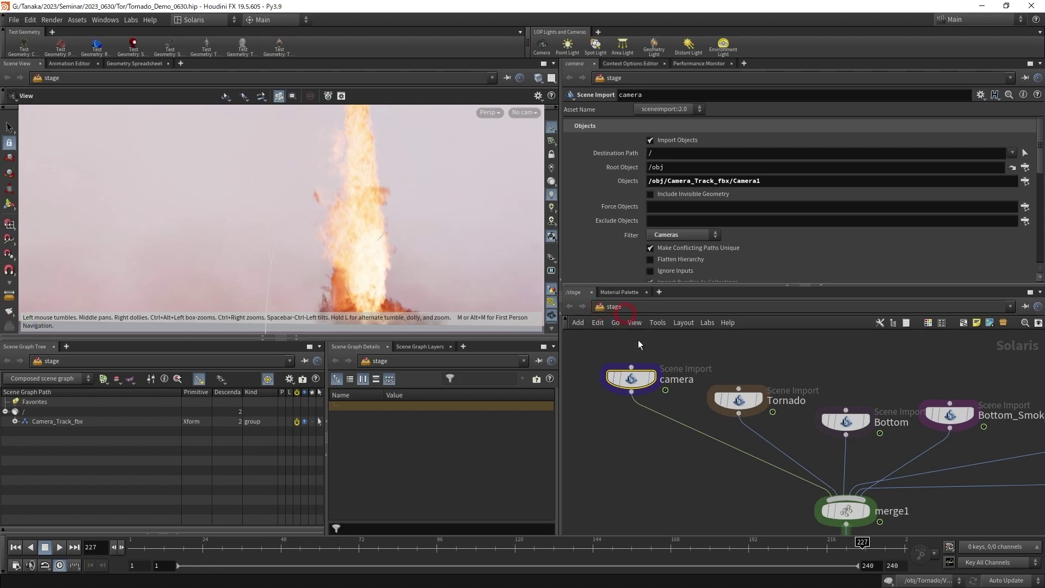
{"action": "scroll", "coordinate": [659, 392], "scroll_direction": "down", "scroll_amount": 3}
{"action": "scroll", "coordinate": [708, 441], "scroll_direction": "down", "scroll_amount": 2}
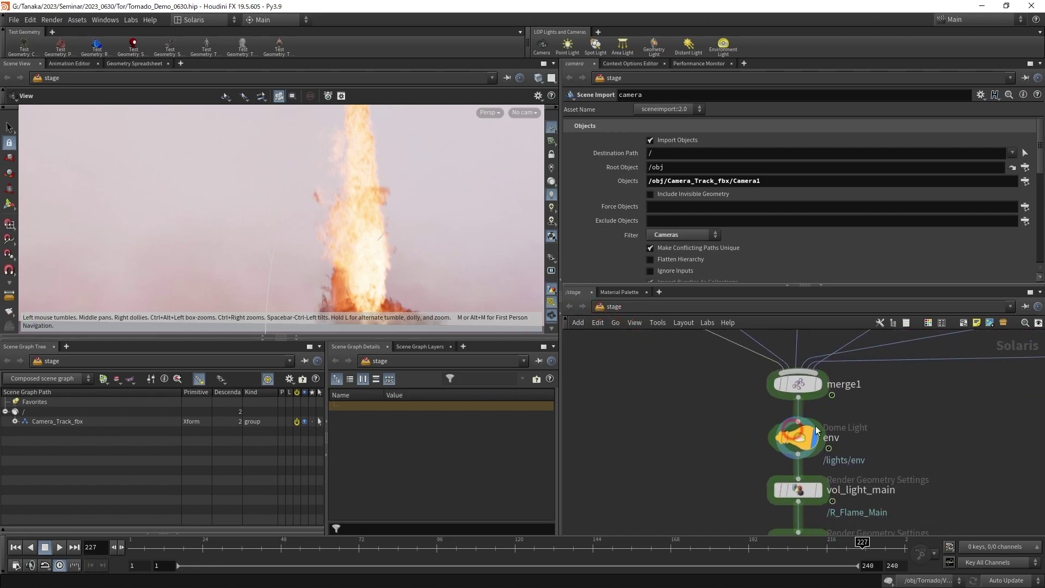
{"action": "middle_click_drag", "start_coordinate": [886, 460], "coordinate": [830, 414]}
Confirm the env dome light's texture path to the fiery_$F4.jpeg image, Intensity 1.2.
{"action": "left_click", "coordinate": [697, 380]}
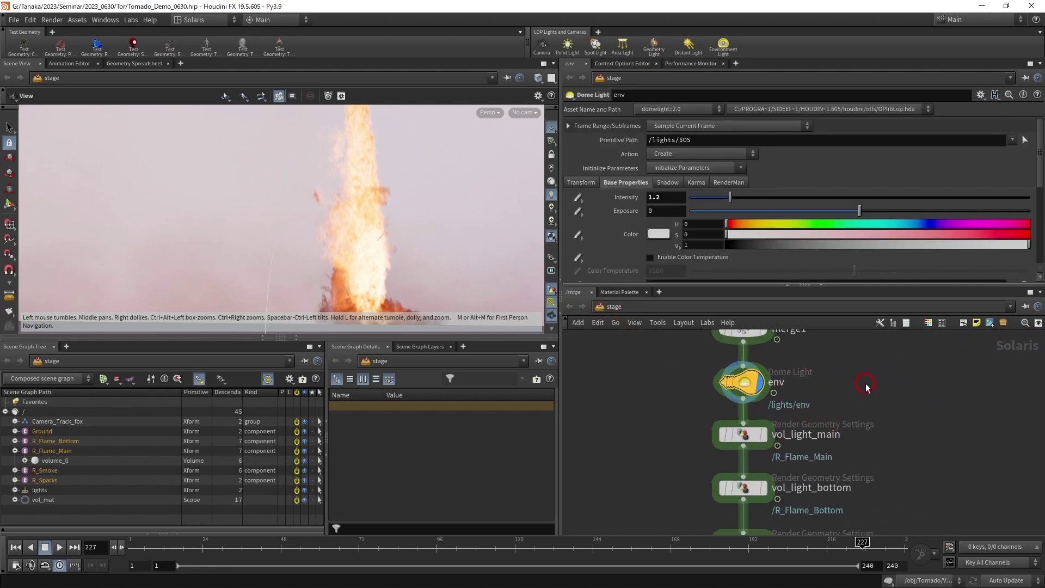
{"action": "scroll", "coordinate": [691, 220], "scroll_direction": "down", "scroll_amount": 2}
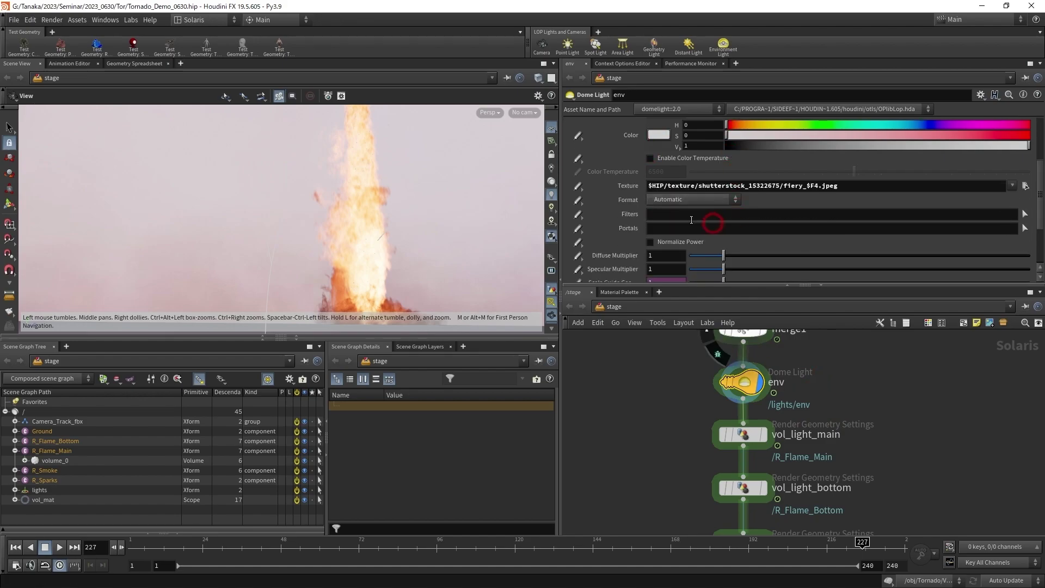
{"action": "left_click", "coordinate": [660, 185]}
{"action": "key", "text": "Return"}
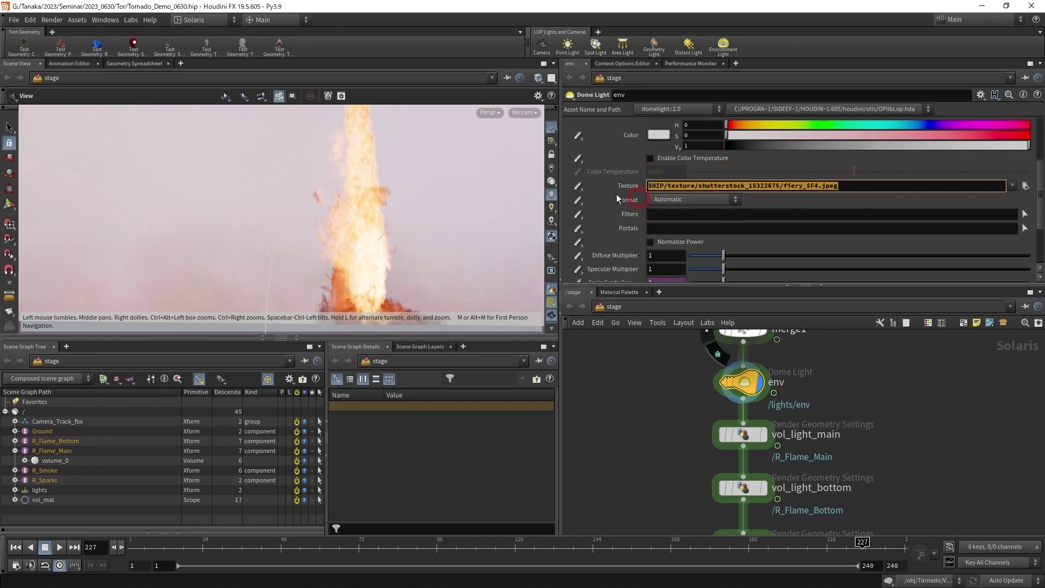
{"action": "left_click", "coordinate": [707, 428]}
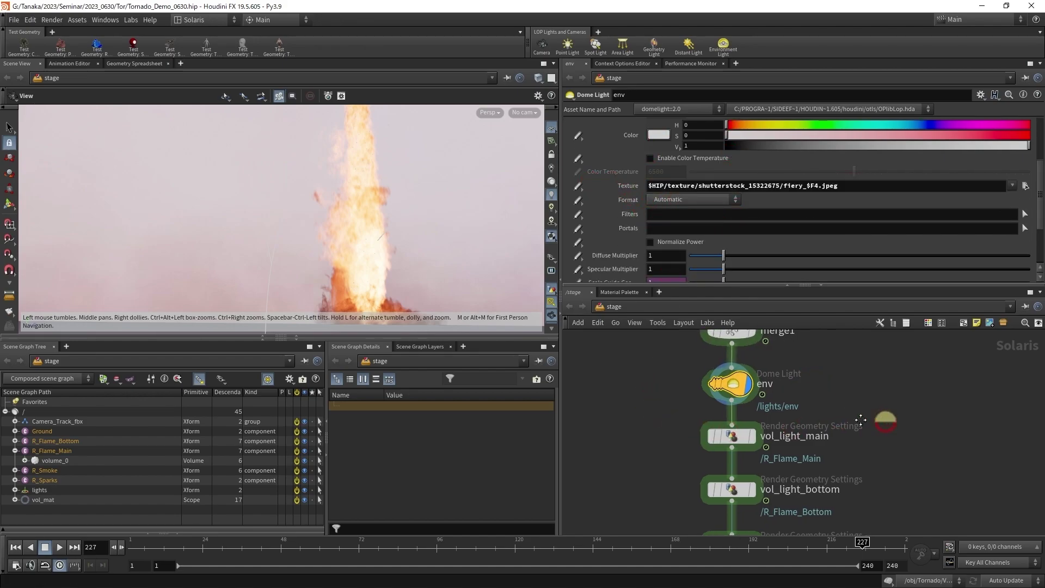
{"action": "scroll", "coordinate": [743, 408], "scroll_direction": "up", "scroll_amount": 3}
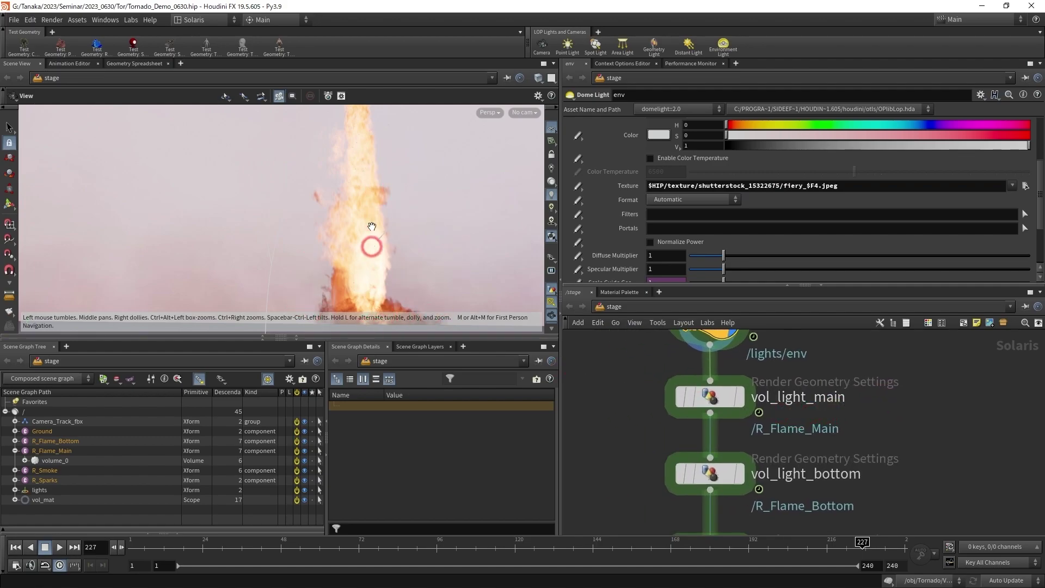
{"action": "scroll", "coordinate": [758, 397], "scroll_direction": "up", "scroll_amount": 3}
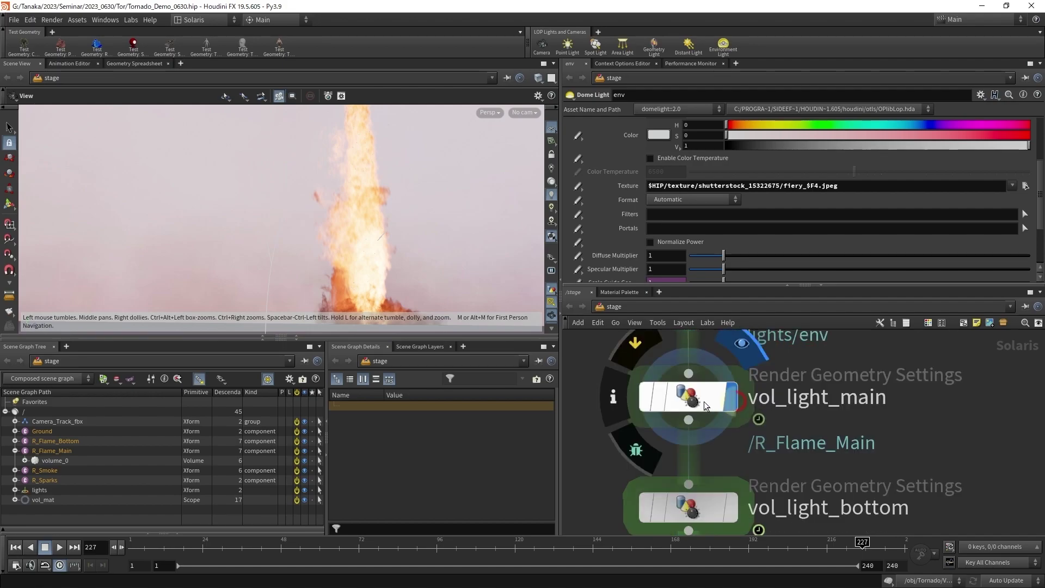
Select vol_light_main and confirm it targets the /R_Flame_Main primitive.
{"action": "left_click", "coordinate": [714, 393]}
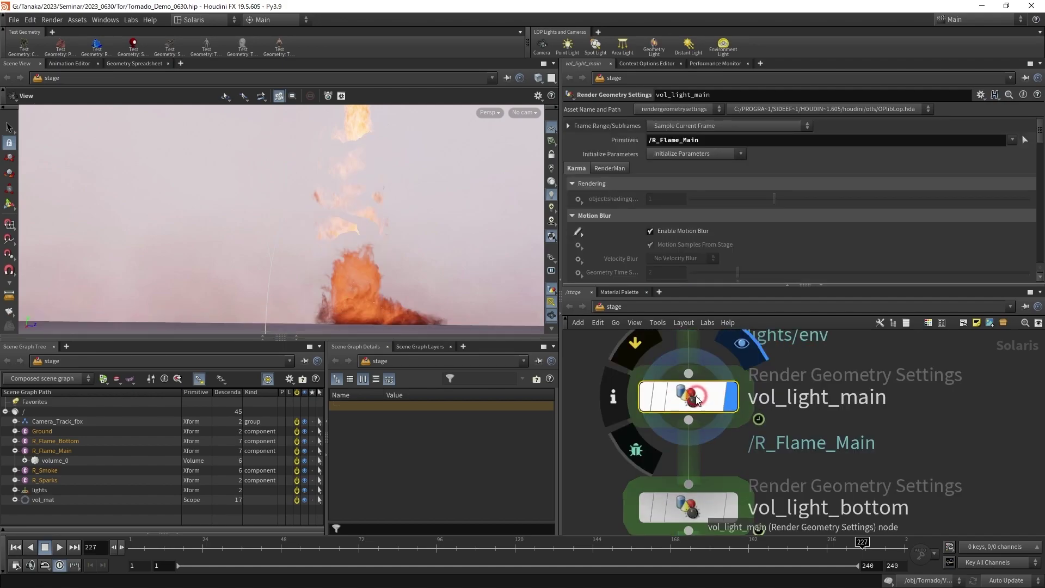
{"action": "left_click", "coordinate": [675, 142]}
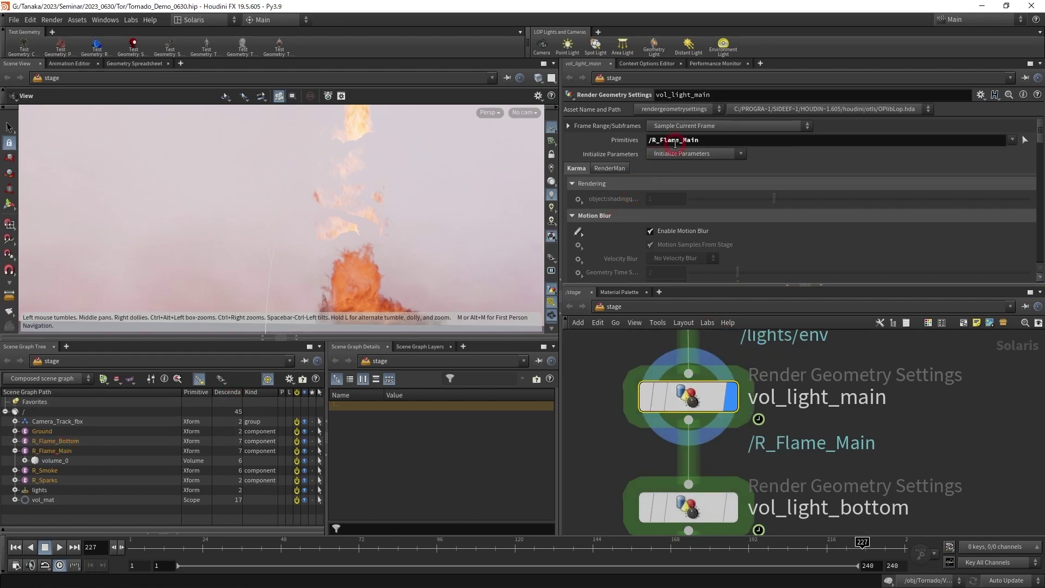
{"action": "left_click", "coordinate": [61, 429]}
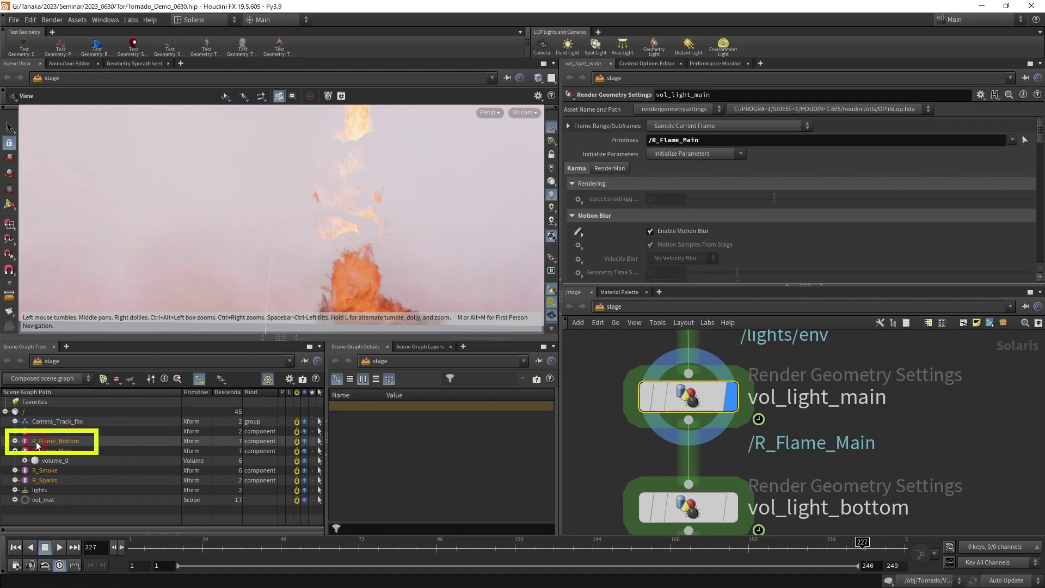
{"action": "left_click", "coordinate": [46, 446]}
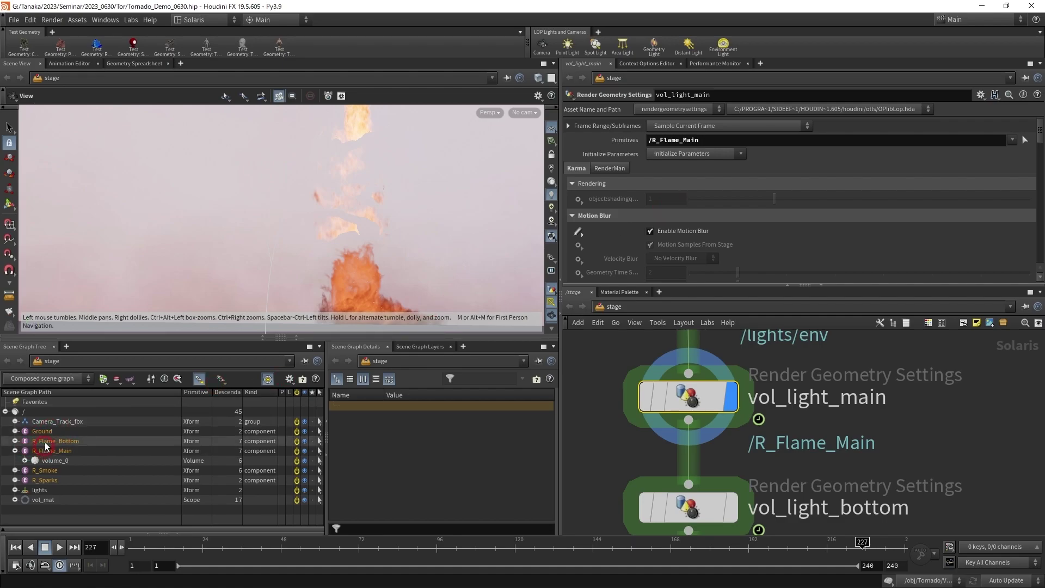
{"action": "left_click", "coordinate": [588, 191]}
{"action": "double_click", "coordinate": [721, 140]}
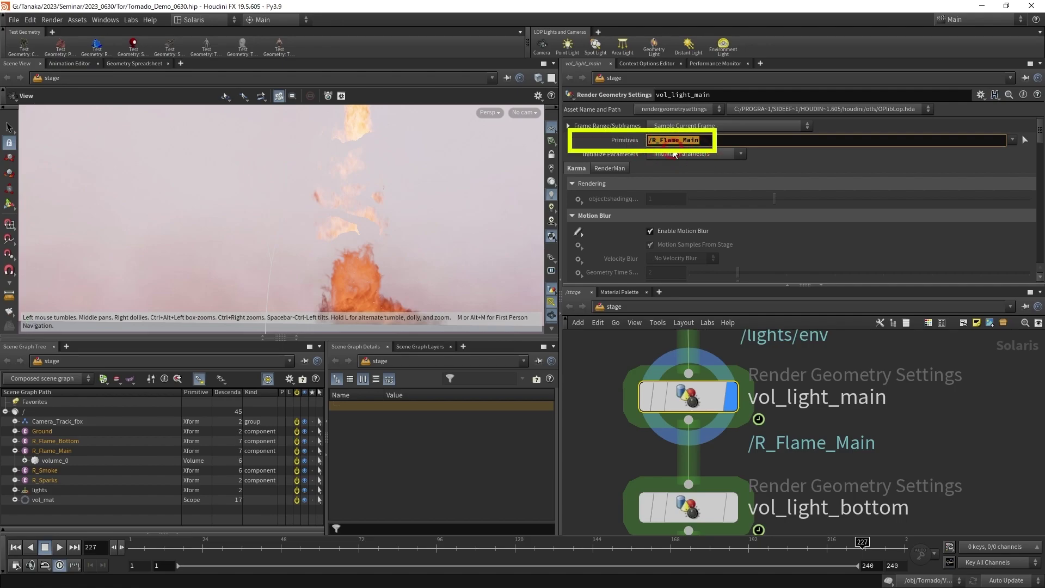
Set or Create Treat As Light Source to Yes with Light Source Diffuse 5.
{"action": "scroll", "coordinate": [752, 237], "scroll_direction": "down", "scroll_amount": 3}
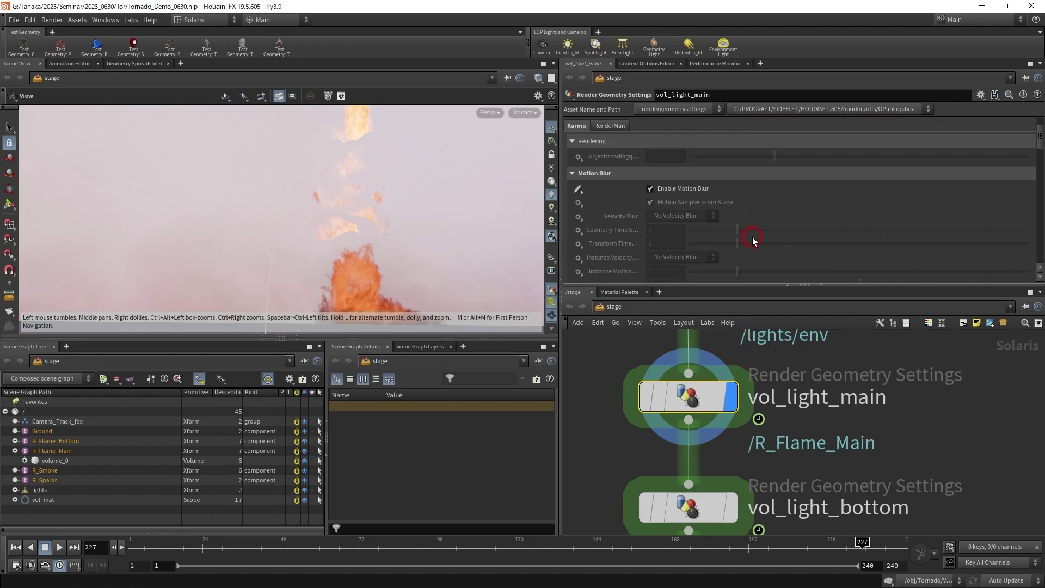
{"action": "scroll", "coordinate": [753, 237], "scroll_direction": "down", "scroll_amount": 3}
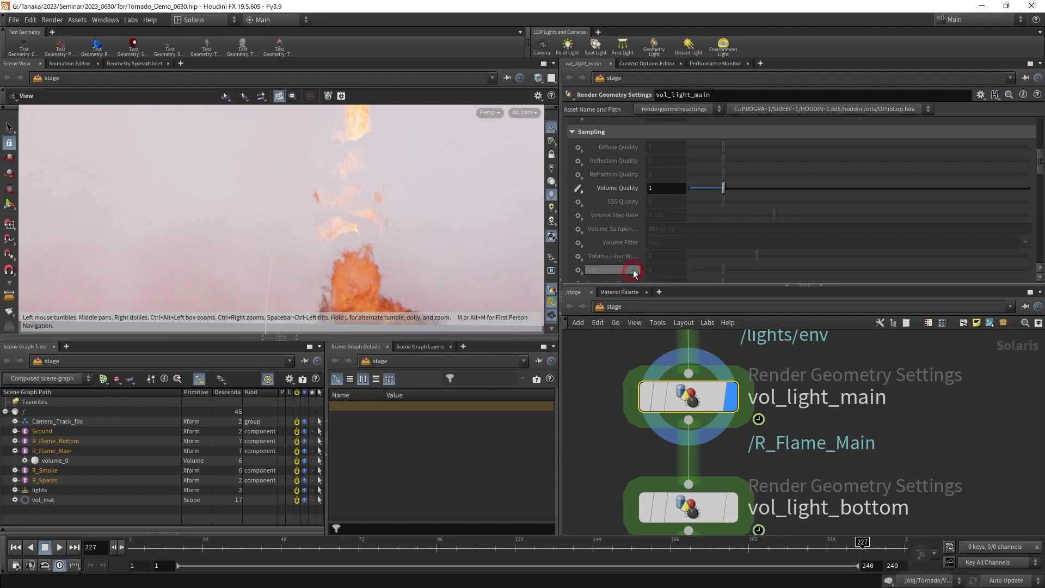
{"action": "scroll", "coordinate": [633, 270], "scroll_direction": "down", "scroll_amount": 5}
{"action": "scroll", "coordinate": [693, 228], "scroll_direction": "down", "scroll_amount": 3}
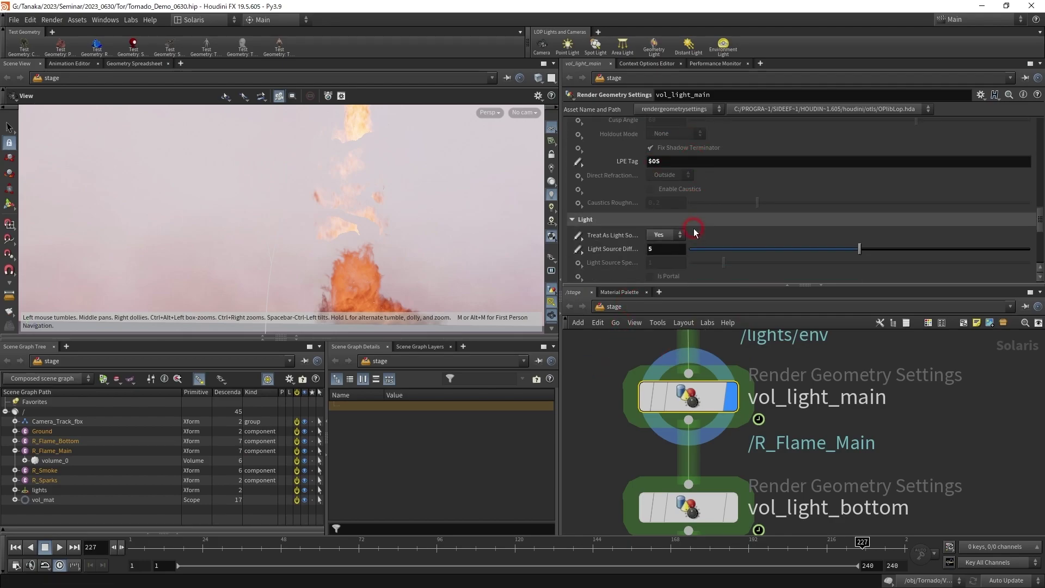
{"action": "scroll", "coordinate": [692, 221], "scroll_direction": "down", "scroll_amount": 2}
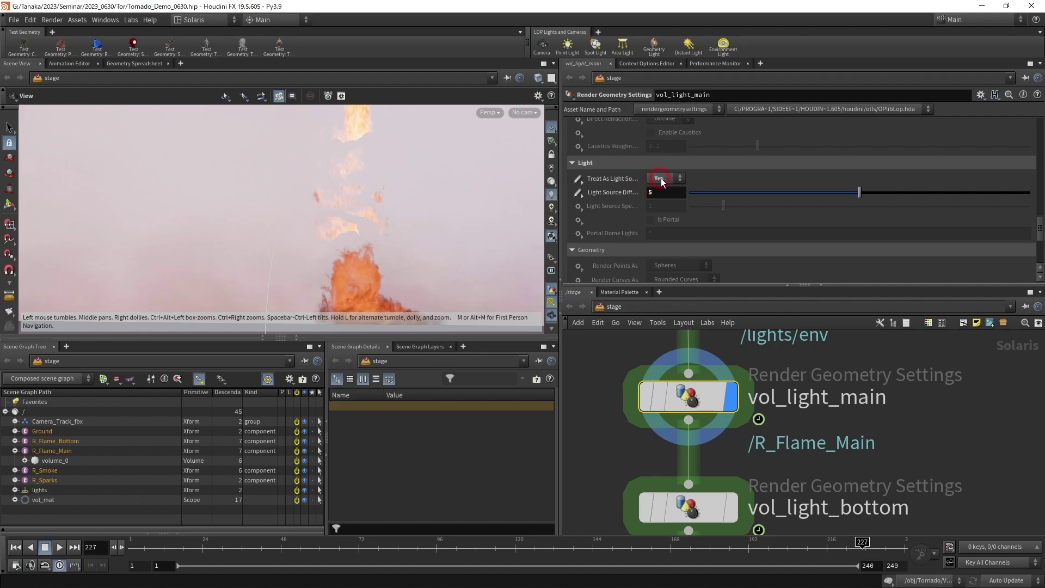
{"action": "left_click", "coordinate": [667, 179]}
{"action": "left_click", "coordinate": [579, 179]}
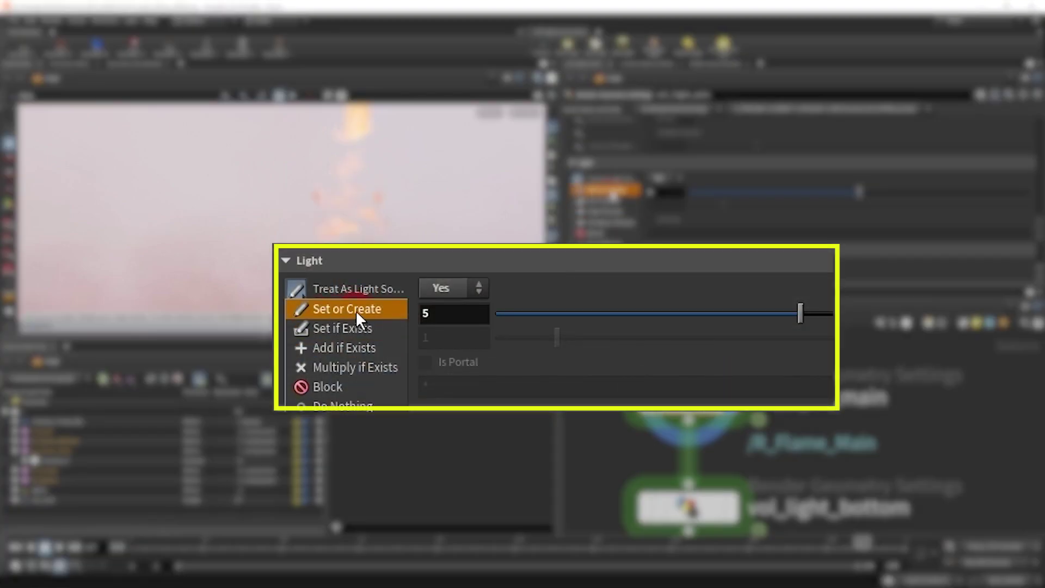
{"action": "left_click", "coordinate": [357, 311]}
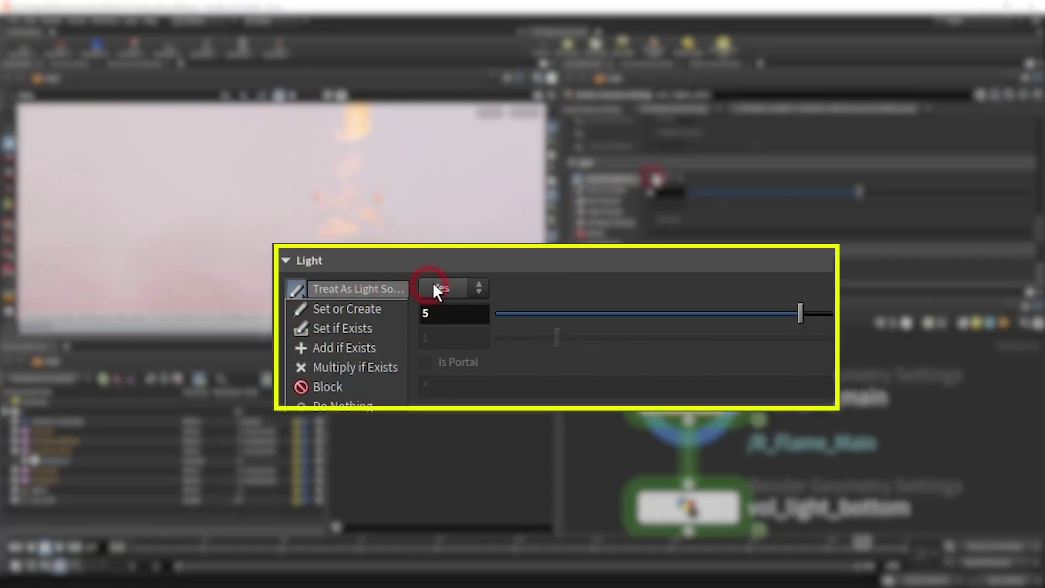
{"action": "left_click", "coordinate": [443, 286]}
{"action": "left_click", "coordinate": [443, 328]}
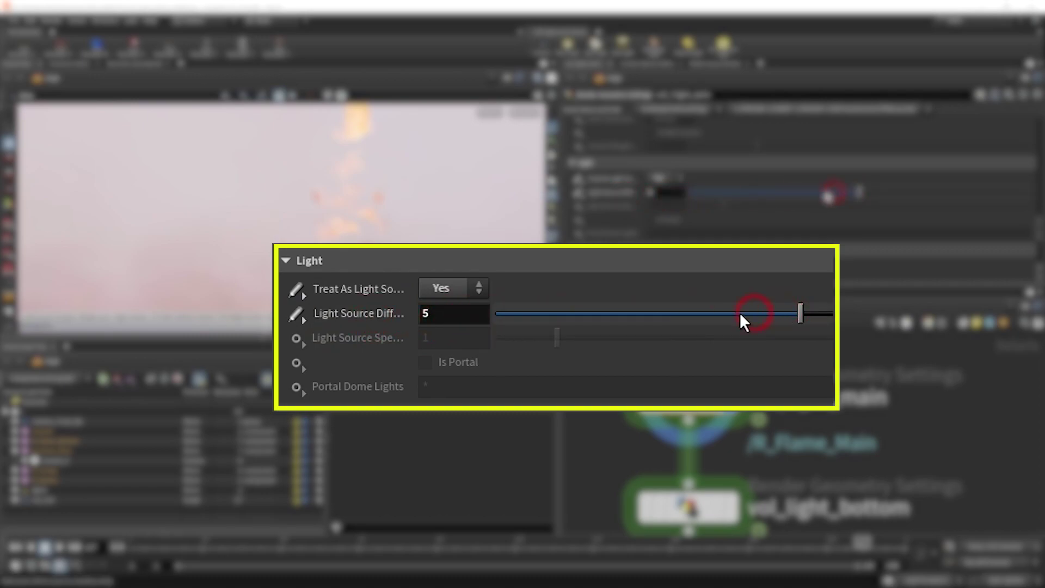
{"action": "scroll", "coordinate": [867, 426], "scroll_direction": "down", "scroll_amount": 2}
{"action": "scroll", "coordinate": [870, 444], "scroll_direction": "down", "scroll_amount": 1}
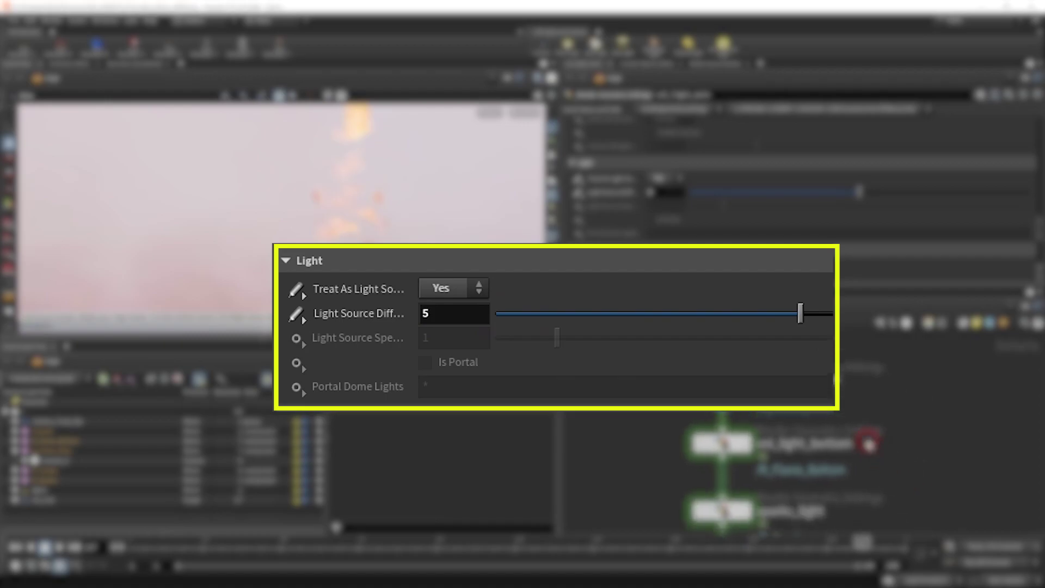
{"action": "scroll", "coordinate": [623, 361], "scroll_direction": "up", "scroll_amount": 3}
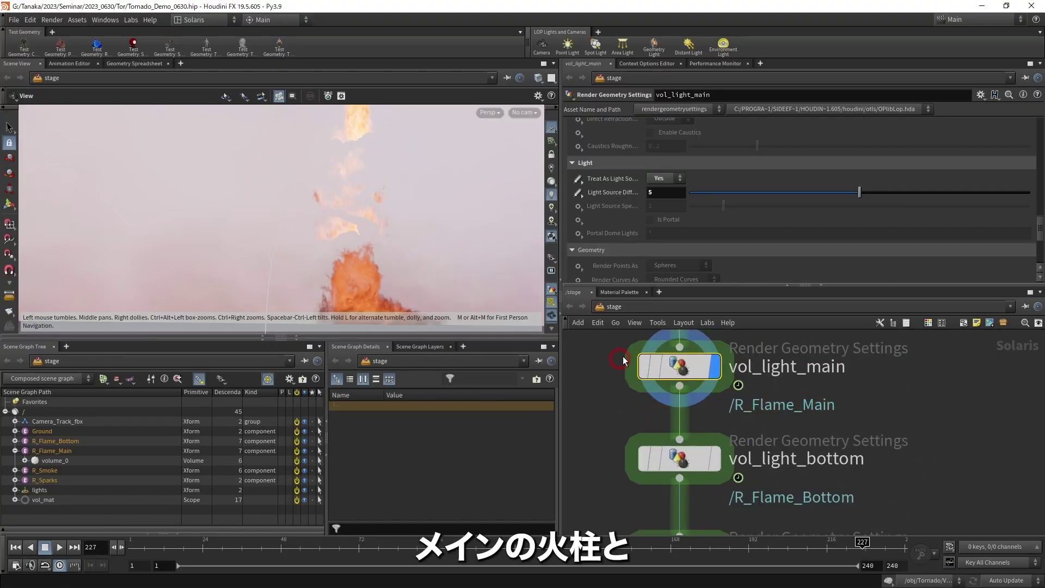
Check vol_light_bottom's light diffuse 5 and sparks_light's diffuse 10 on /R_Sparks.
{"action": "middle_click_drag", "start_coordinate": [860, 421], "coordinate": [926, 391]}
{"action": "left_click", "coordinate": [746, 428]}
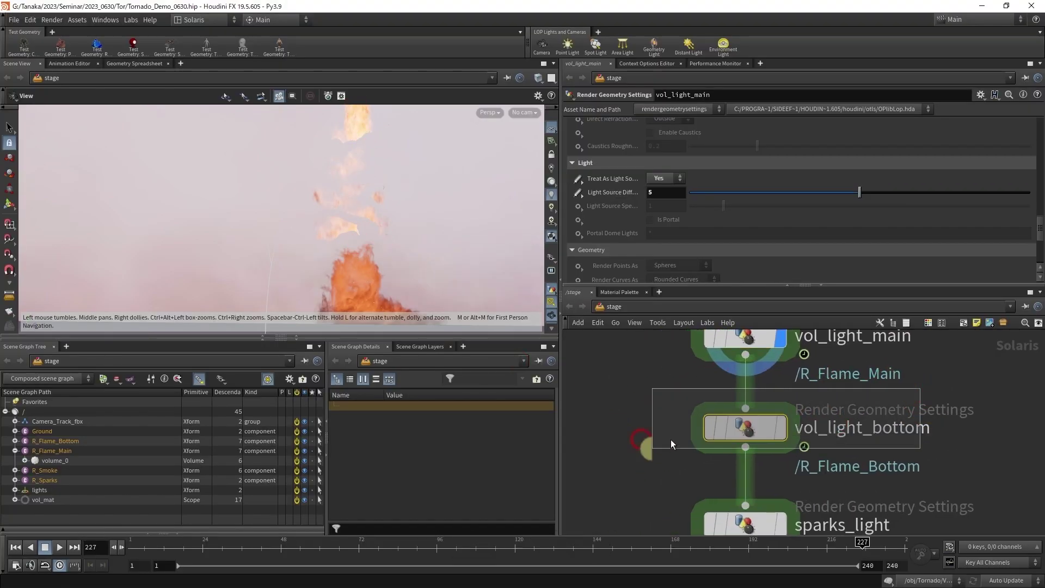
{"action": "middle_click_drag", "start_coordinate": [887, 446], "coordinate": [884, 402]}
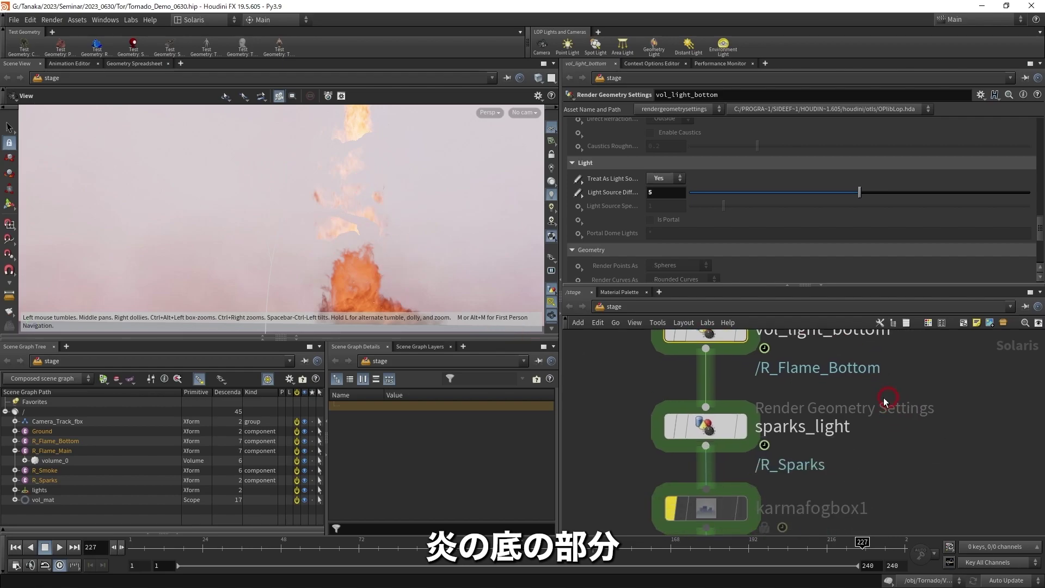
{"action": "scroll", "coordinate": [655, 374], "scroll_direction": "down", "scroll_amount": 1}
{"action": "left_click", "coordinate": [789, 421]}
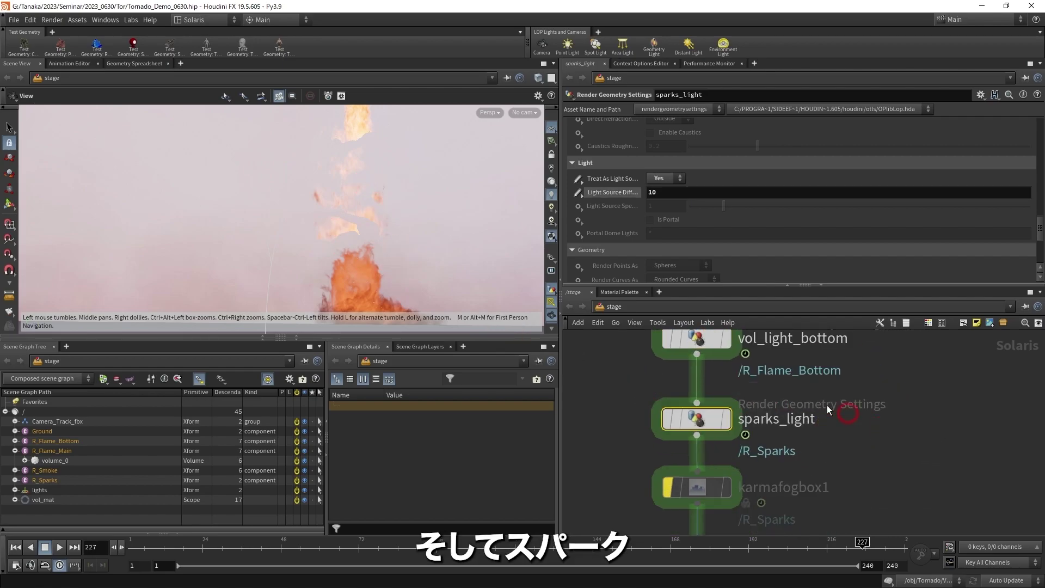
{"action": "left_click_drag", "start_coordinate": [341, 262], "coordinate": [362, 242]}
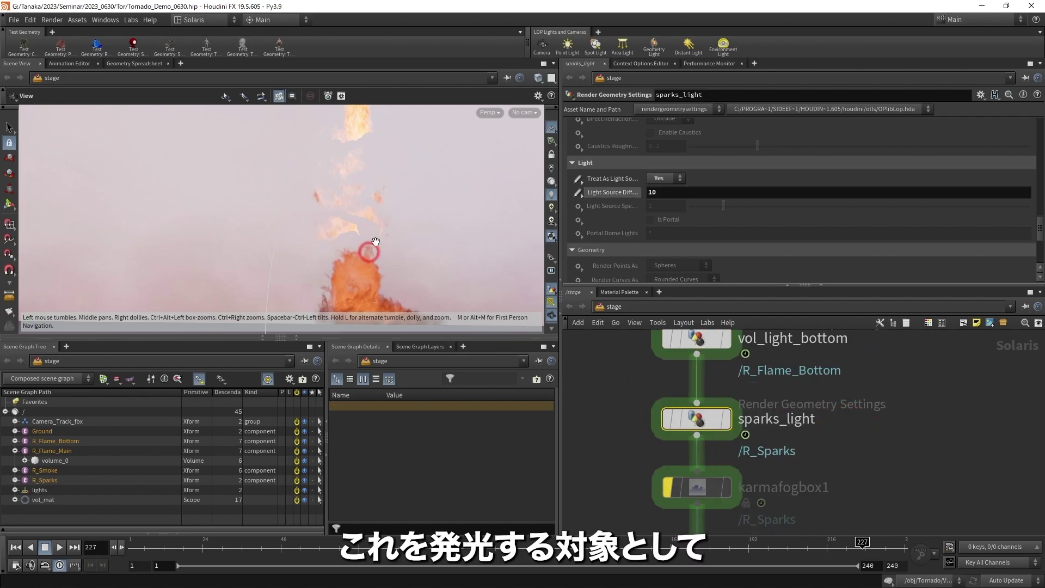
Look through Camera1 and inspect backgroundplate1 plating /Ground/mesh_0 with fiery_$F4.jpeg.
{"action": "left_click", "coordinate": [522, 112]}
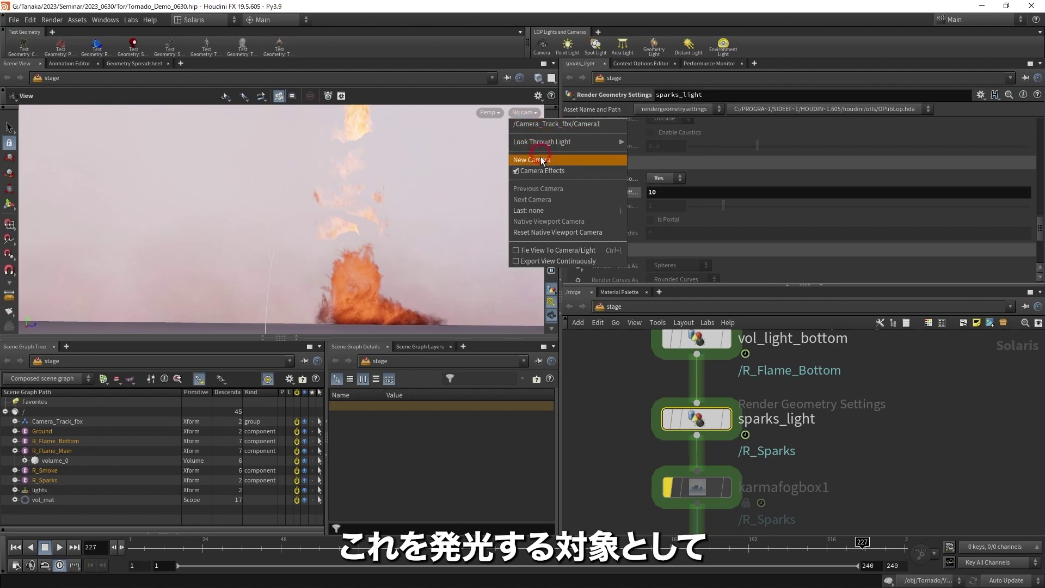
{"action": "mouse_move", "coordinate": [564, 142]}
{"action": "left_click", "coordinate": [550, 124]}
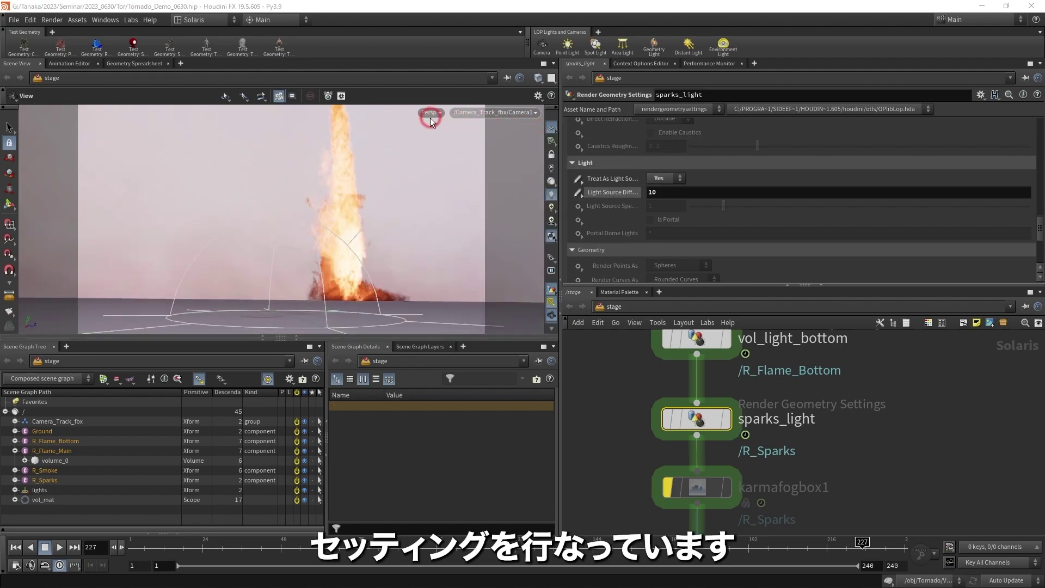
{"action": "left_click", "coordinate": [724, 419]}
{"action": "scroll", "coordinate": [724, 419], "scroll_direction": "down", "scroll_amount": 2}
{"action": "left_click", "coordinate": [677, 345]}
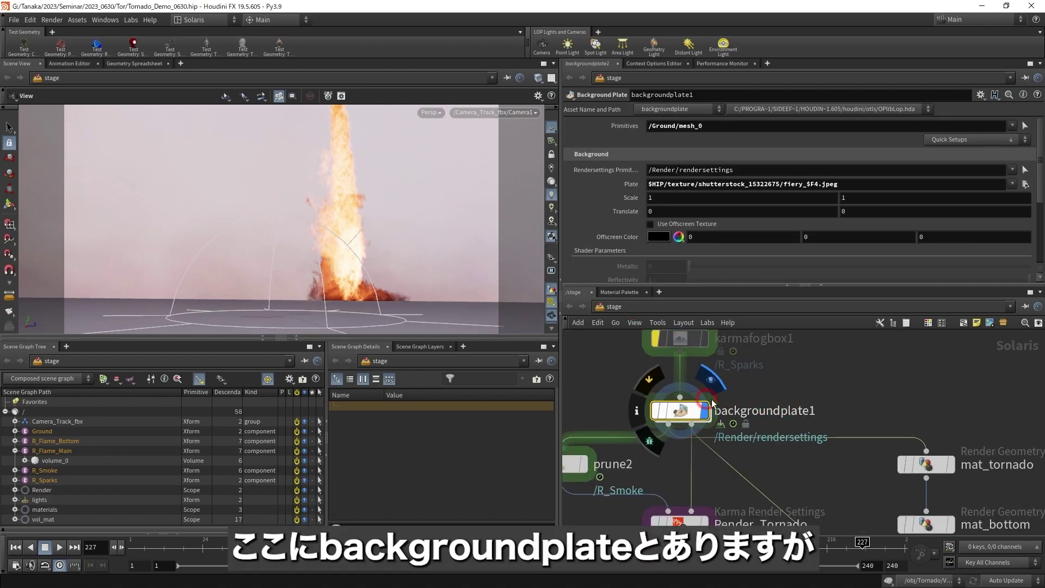
{"action": "middle_click_drag", "start_coordinate": [728, 338], "coordinate": [782, 392]}
{"action": "scroll", "coordinate": [782, 392], "scroll_direction": "up", "scroll_amount": 2}
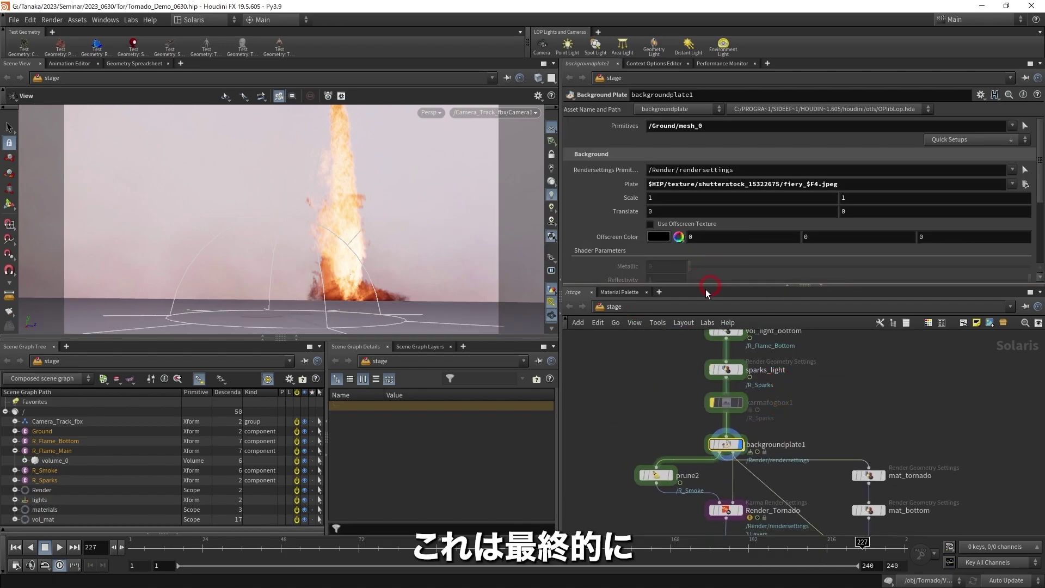
{"action": "left_click_drag", "start_coordinate": [705, 284], "coordinate": [702, 310]}
Replay the fire tornado reference clip in Google Slides, then return to Houdini.
{"action": "key", "text": "alt+Tab"}
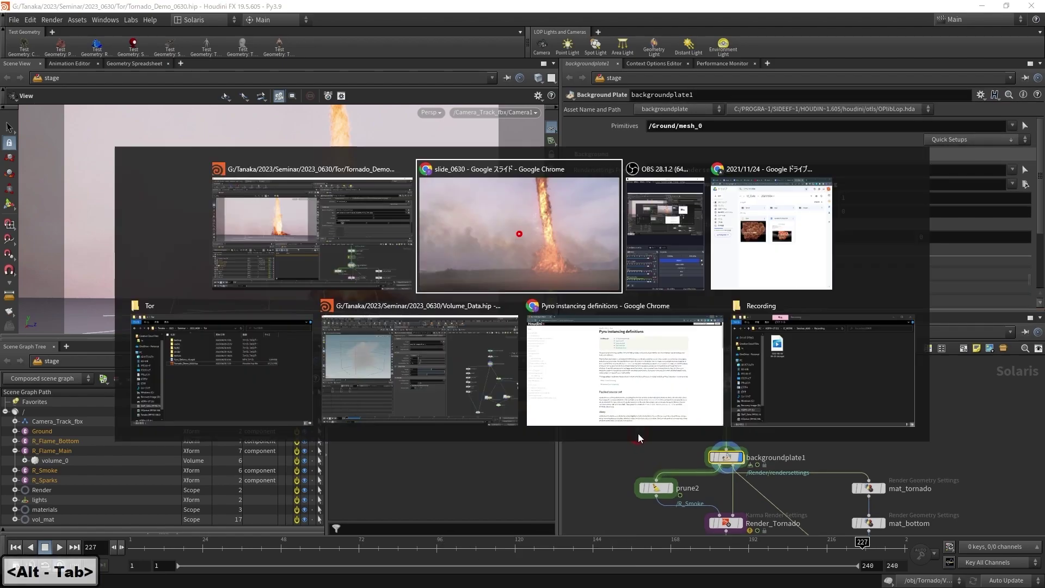
{"action": "left_click", "coordinate": [639, 432]}
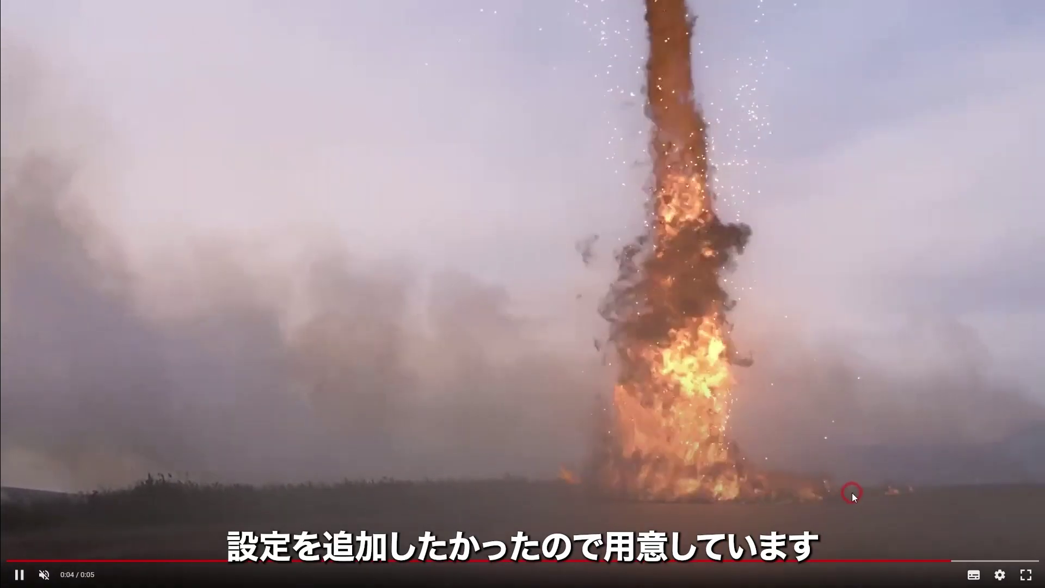
{"action": "key", "text": "alt+Tab"}
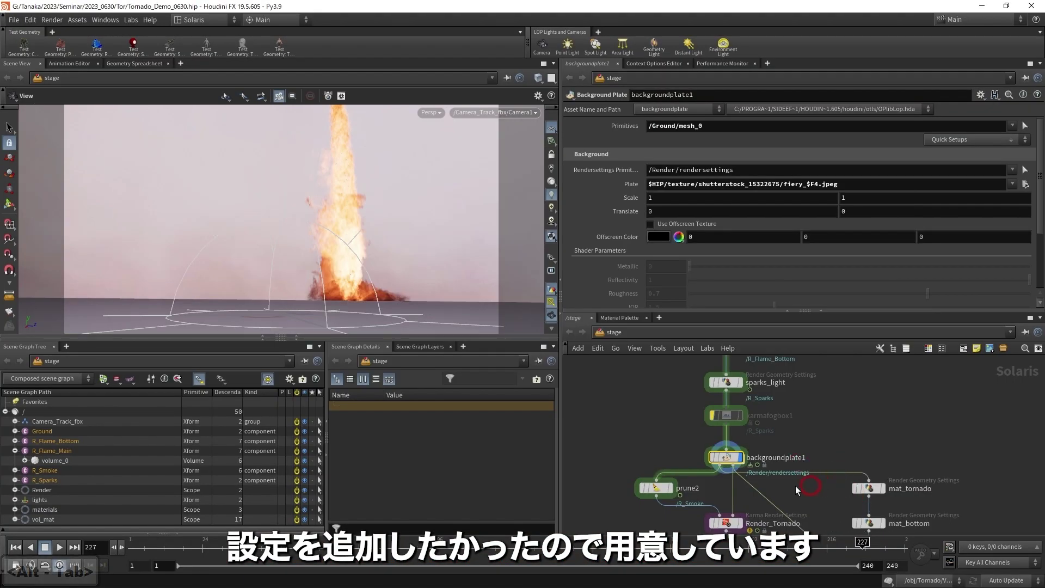
Inspect the Render_Tornado settings and the prune2 node removing /R_Smoke.
{"action": "scroll", "coordinate": [773, 457], "scroll_direction": "down", "scroll_amount": 2}
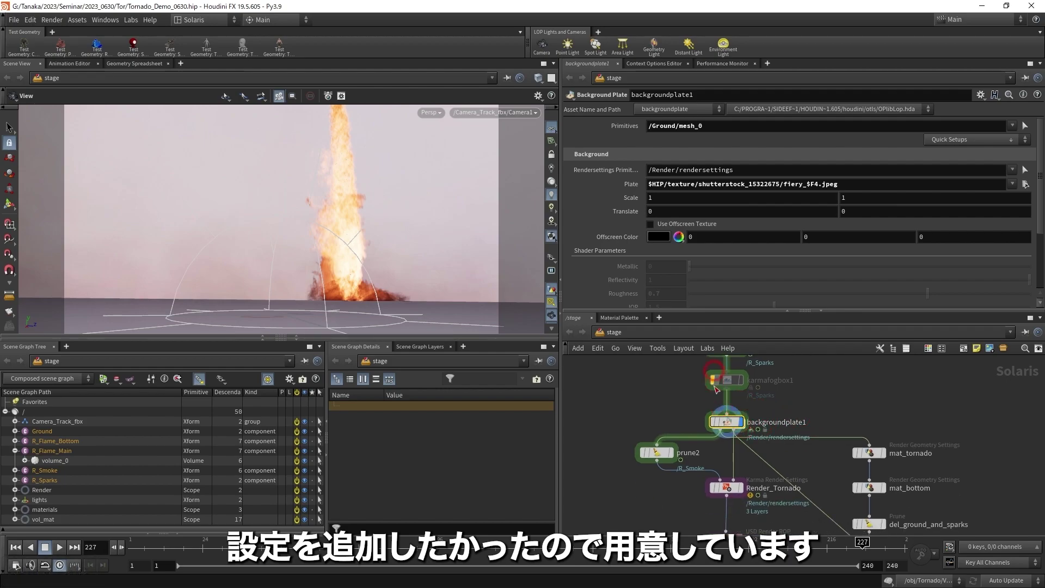
{"action": "scroll", "coordinate": [805, 521], "scroll_direction": "up", "scroll_amount": 3}
{"action": "left_click", "coordinate": [653, 462]}
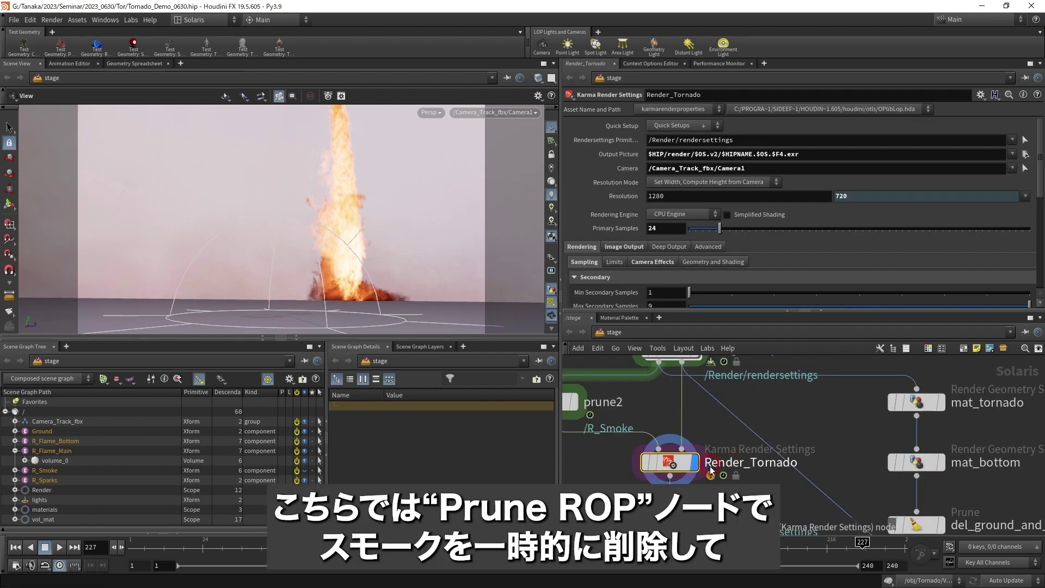
{"action": "scroll", "coordinate": [630, 462], "scroll_direction": "down", "scroll_amount": 2}
{"action": "left_click", "coordinate": [634, 443]}
{"action": "scroll", "coordinate": [642, 461], "scroll_direction": "up", "scroll_amount": 3}
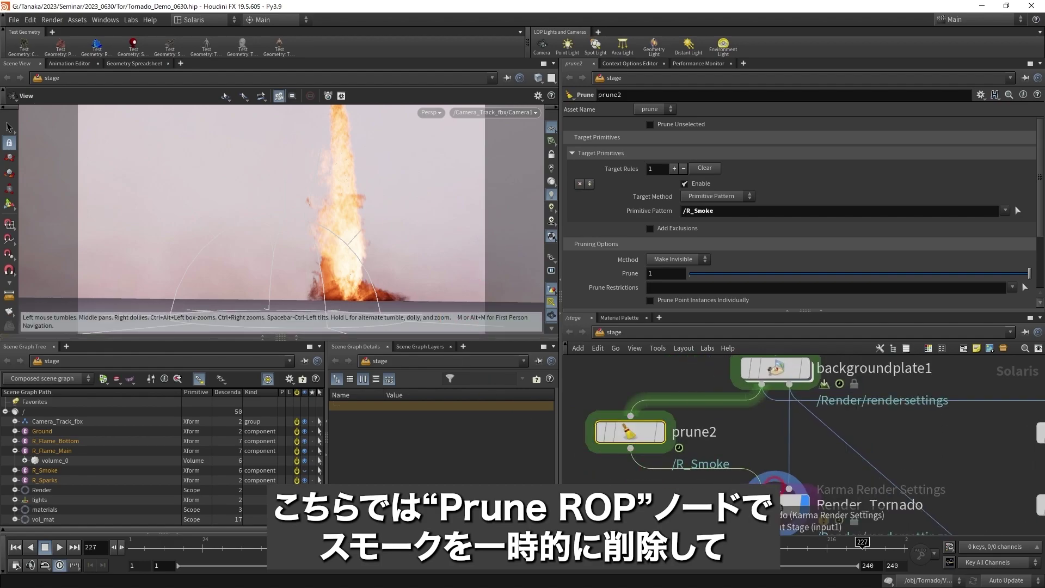
Reselect Render_Tornado and start a Karma render of the tornado in the viewport.
{"action": "middle_click_drag", "start_coordinate": [708, 528], "coordinate": [645, 467]}
{"action": "left_click", "coordinate": [708, 444]}
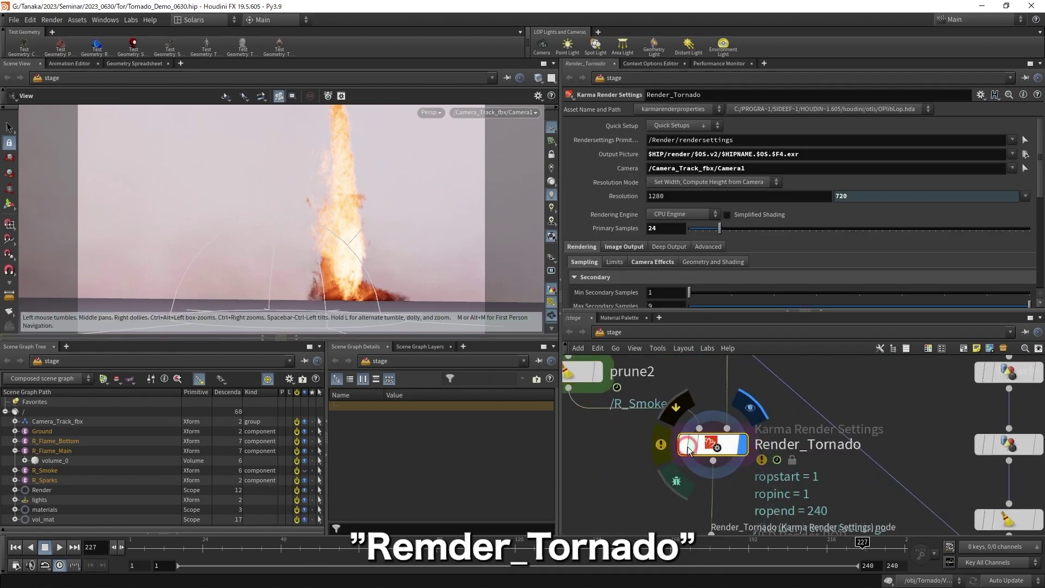
{"action": "mouse_move", "coordinate": [713, 455]}
{"action": "left_mouse_down"}
{"action": "mouse_move", "coordinate": [713, 469]}
{"action": "mouse_move", "coordinate": [713, 454]}
{"action": "left_mouse_up"}
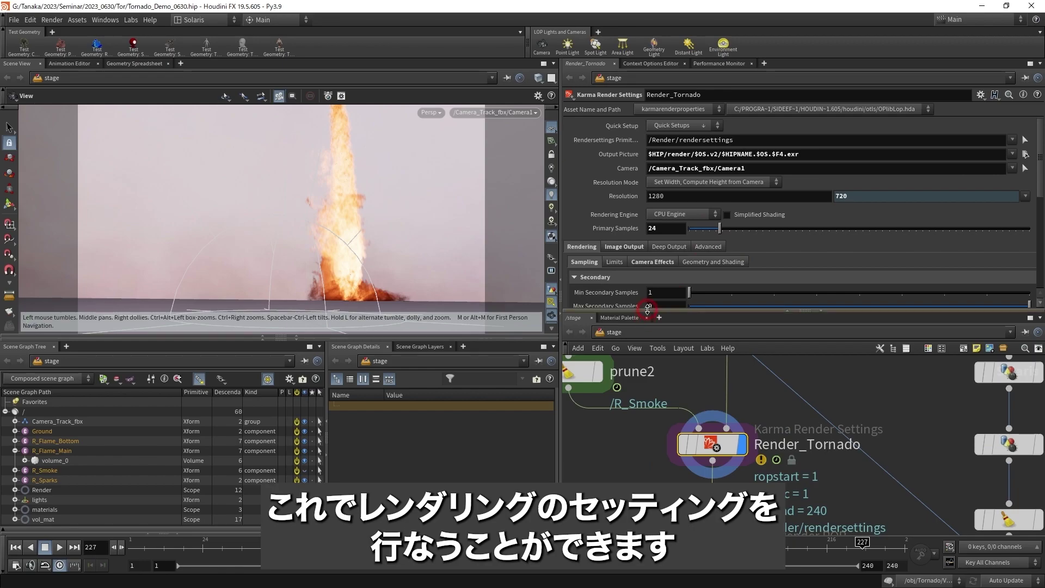
{"action": "left_click", "coordinate": [430, 113]}
{"action": "left_click", "coordinate": [455, 128]}
Review the Output Picture path and the render camera path parameters.
{"action": "left_click", "coordinate": [708, 154]}
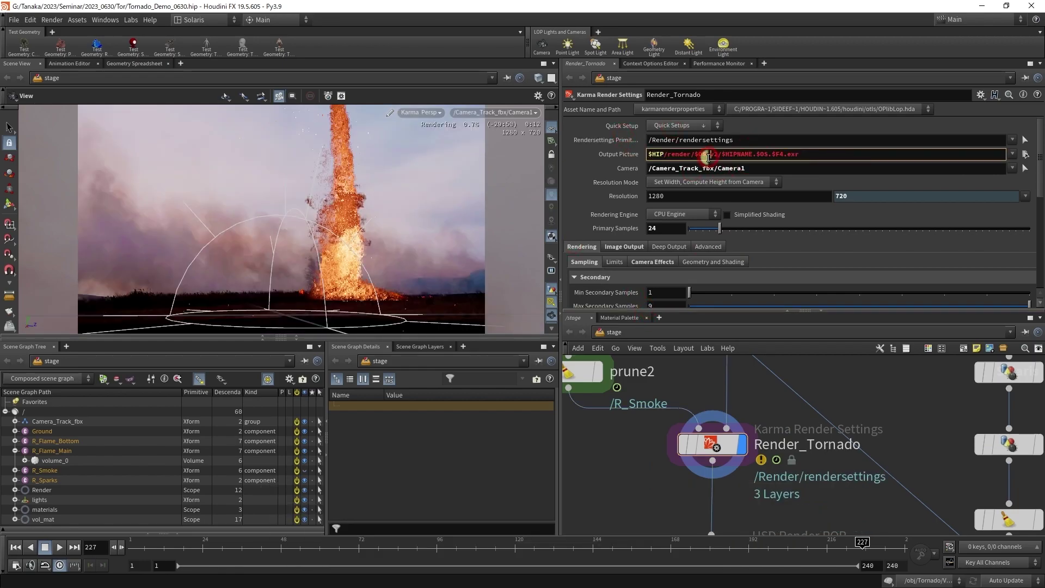
{"action": "left_click", "coordinate": [576, 151]}
{"action": "left_click", "coordinate": [708, 168]}
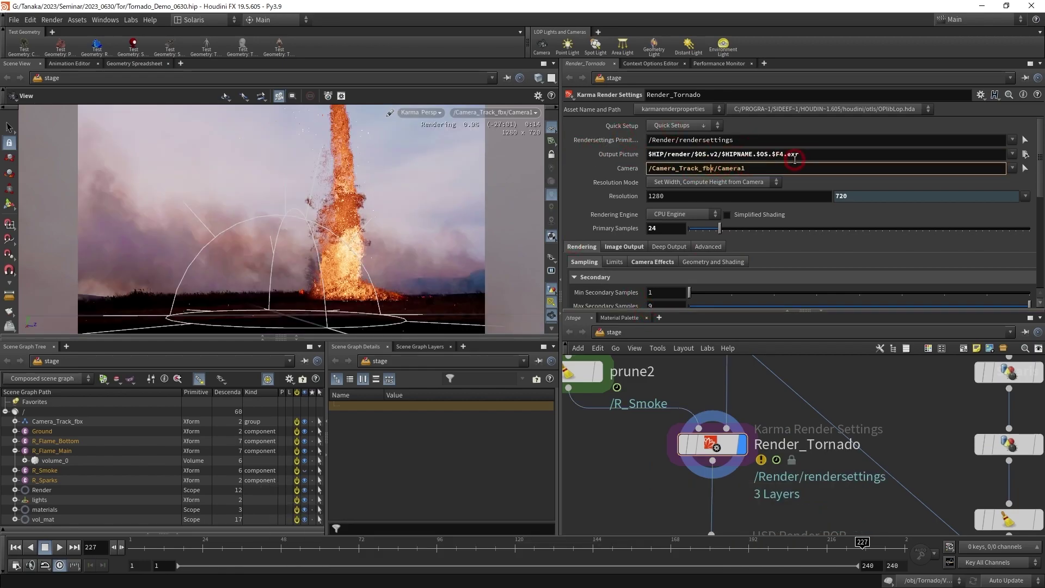
{"action": "left_click", "coordinate": [805, 155]}
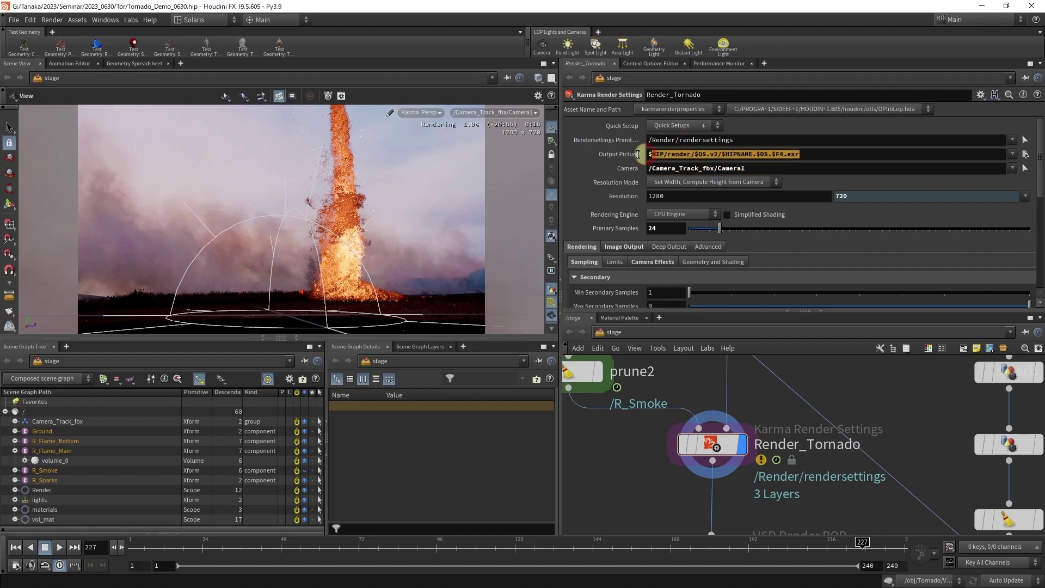
{"action": "left_click", "coordinate": [599, 171]}
{"action": "left_click", "coordinate": [709, 174]}
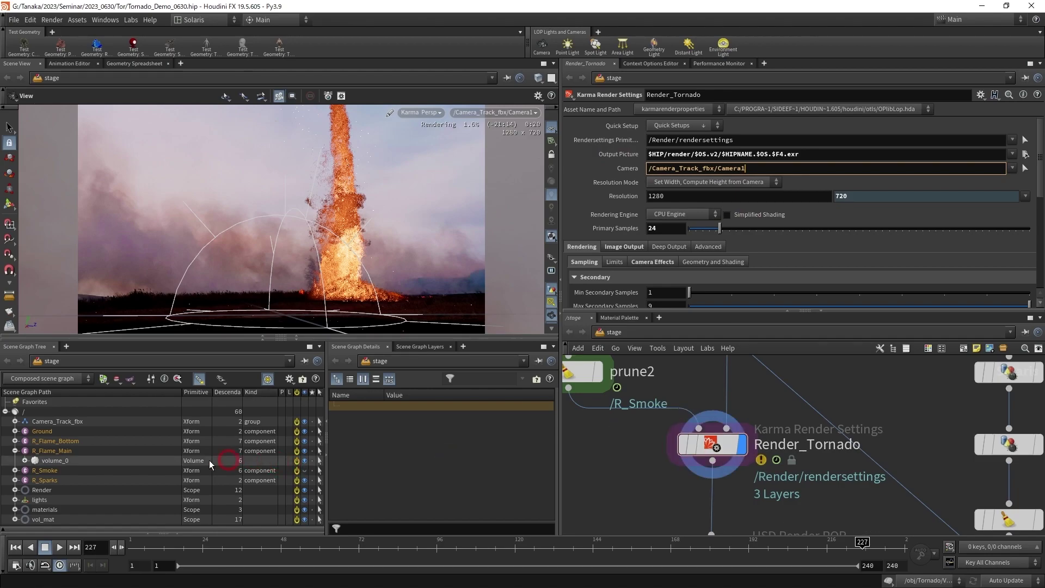
Point out the flame volume, vol_mat materials, lights and rendering engine setting.
{"action": "left_click", "coordinate": [62, 451]}
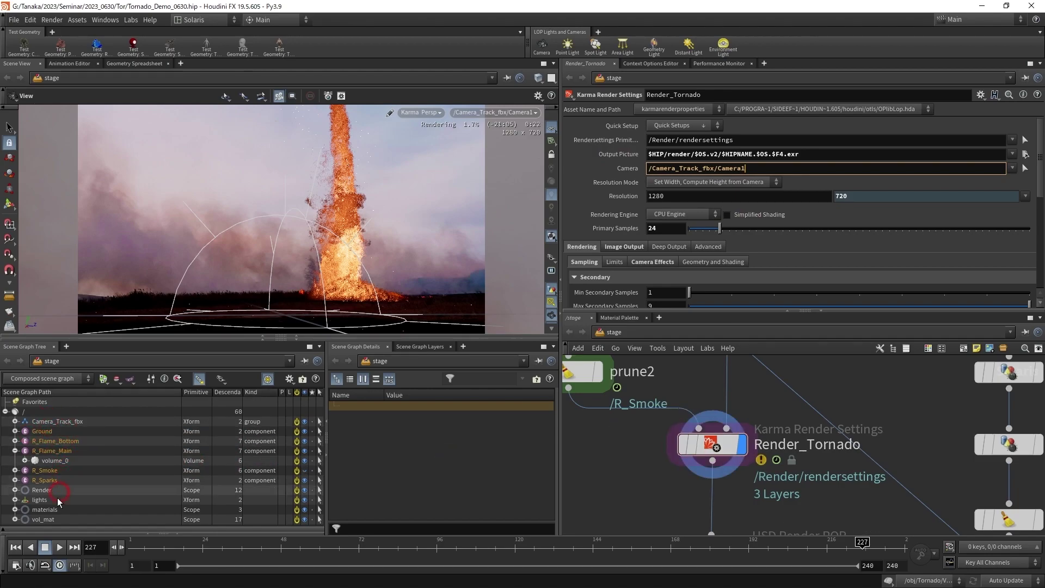
{"action": "left_click", "coordinate": [54, 518]}
{"action": "left_click", "coordinate": [54, 500]}
{"action": "left_click", "coordinate": [710, 215]}
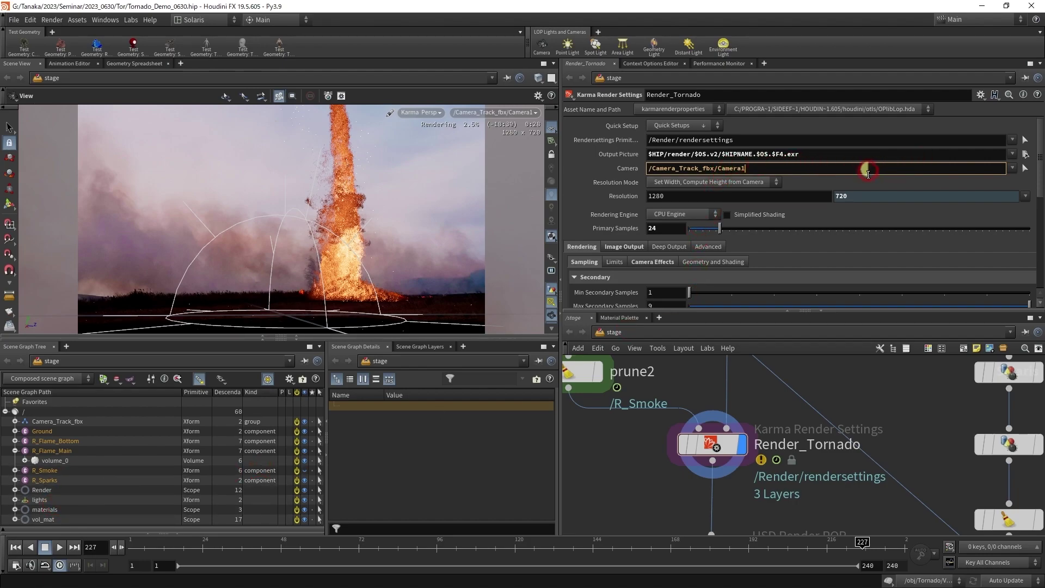
Keep /Camera_Track_fbx/Camera1 as the render camera.
{"action": "left_click", "coordinate": [1013, 170]}
{"action": "left_click", "coordinate": [992, 184]}
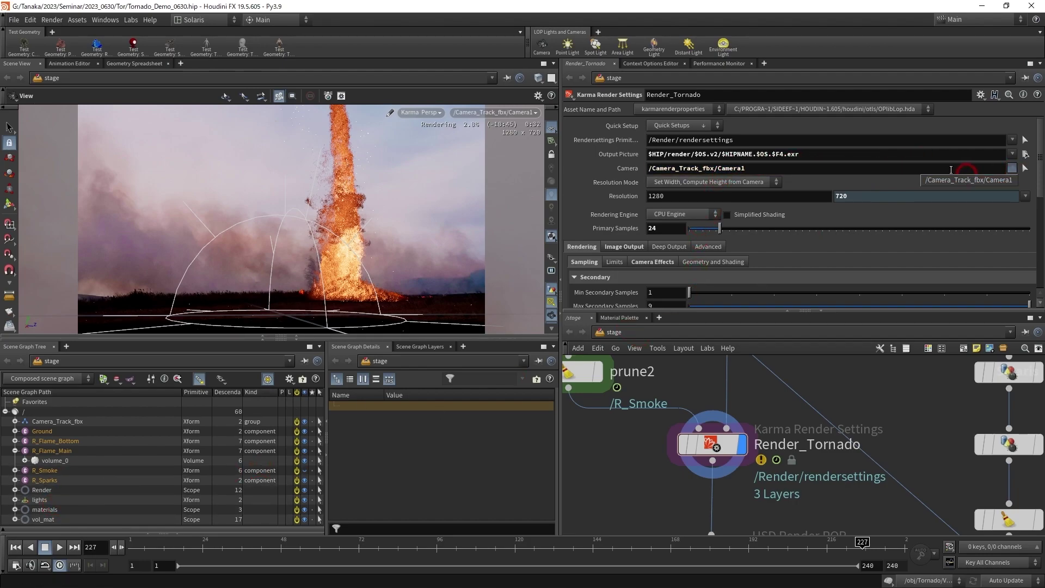
{"action": "left_click", "coordinate": [910, 169]}
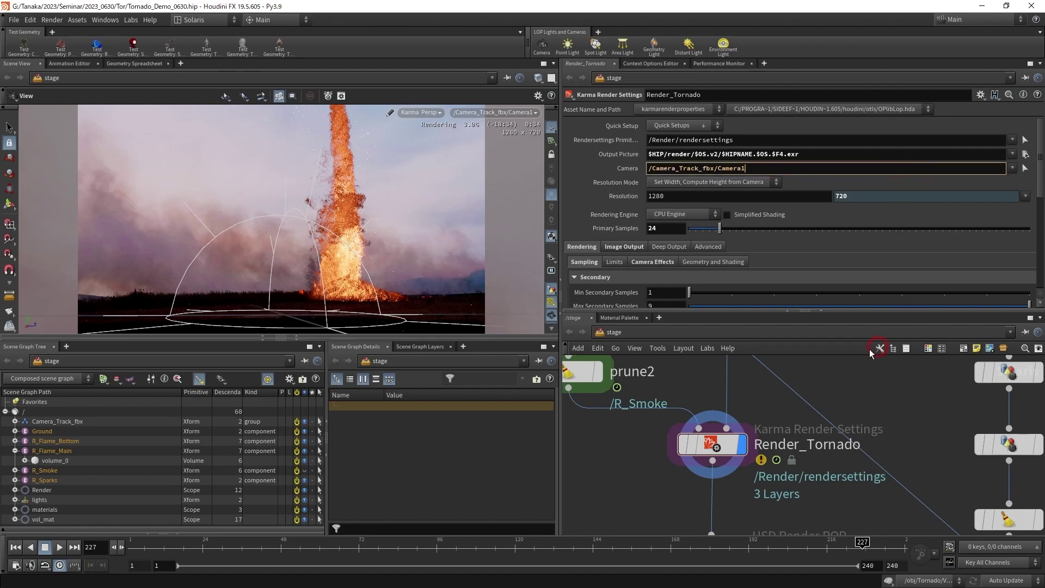
Frame the network, review the sampling settings, and list Render_Tornado's render outputs.
{"action": "key", "text": "h"}
{"action": "scroll", "coordinate": [736, 275], "scroll_direction": "down", "scroll_amount": 2}
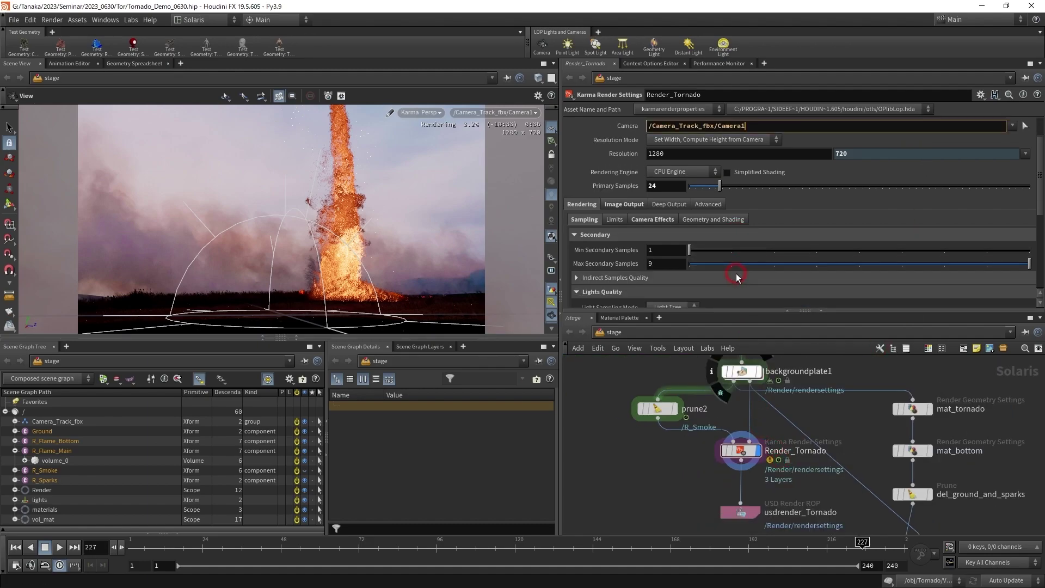
{"action": "scroll", "coordinate": [736, 275], "scroll_direction": "down", "scroll_amount": 3}
{"action": "left_click", "coordinate": [624, 144]}
{"action": "left_click", "coordinate": [595, 146]}
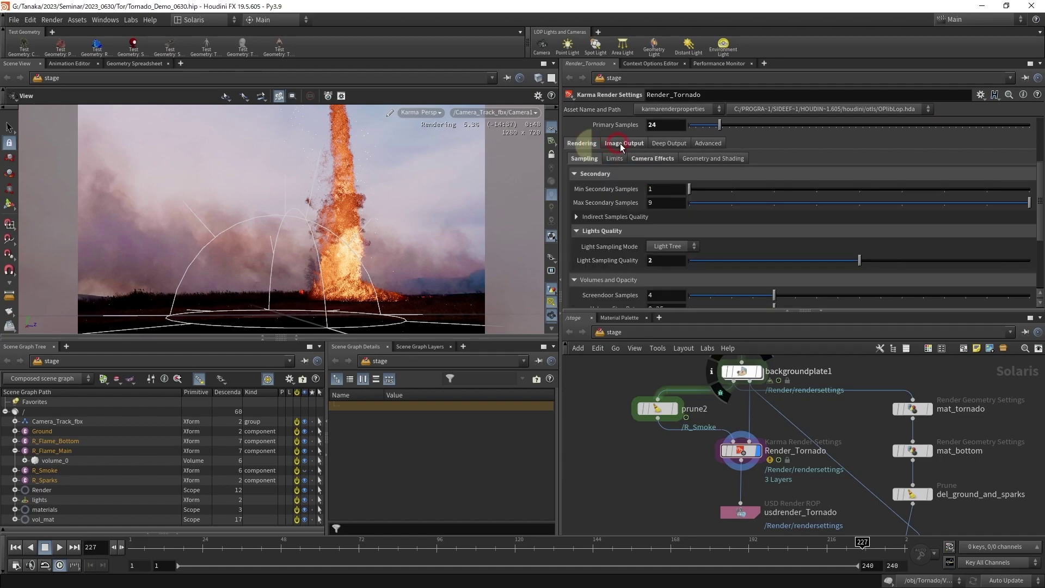
{"action": "left_click", "coordinate": [612, 144]}
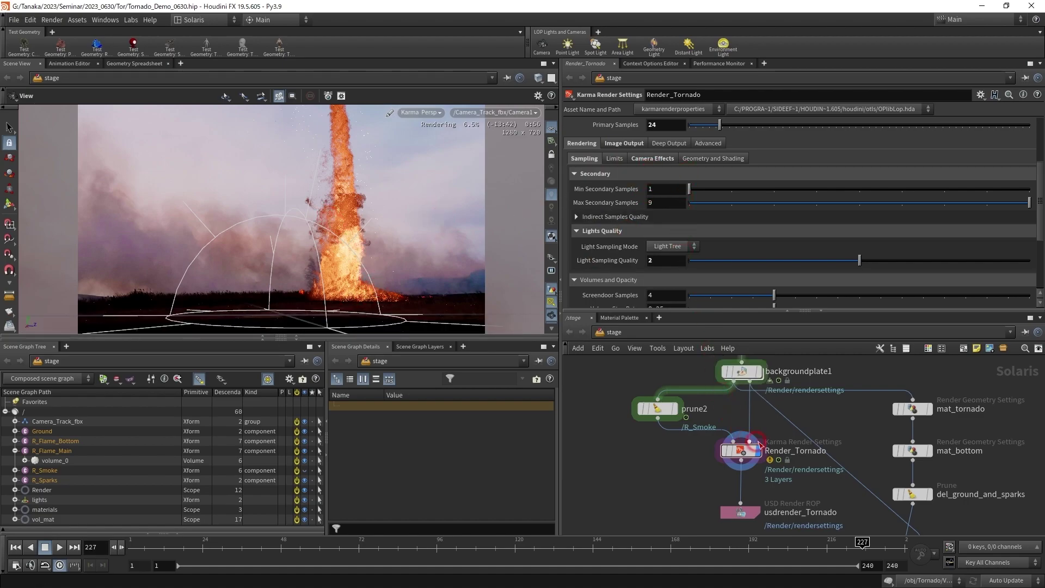
{"action": "left_click", "coordinate": [739, 448]}
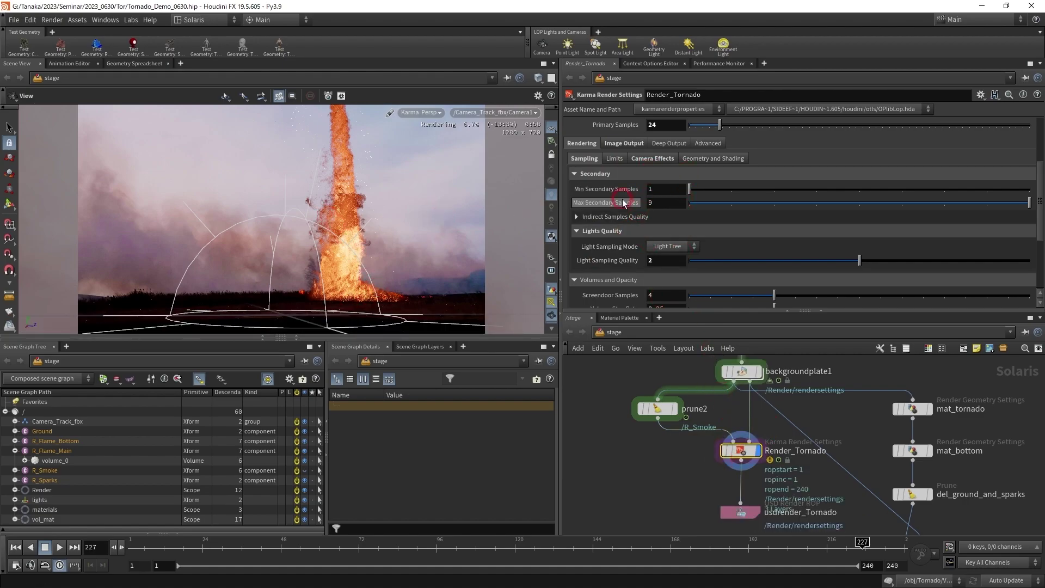
{"action": "left_click", "coordinate": [552, 266]}
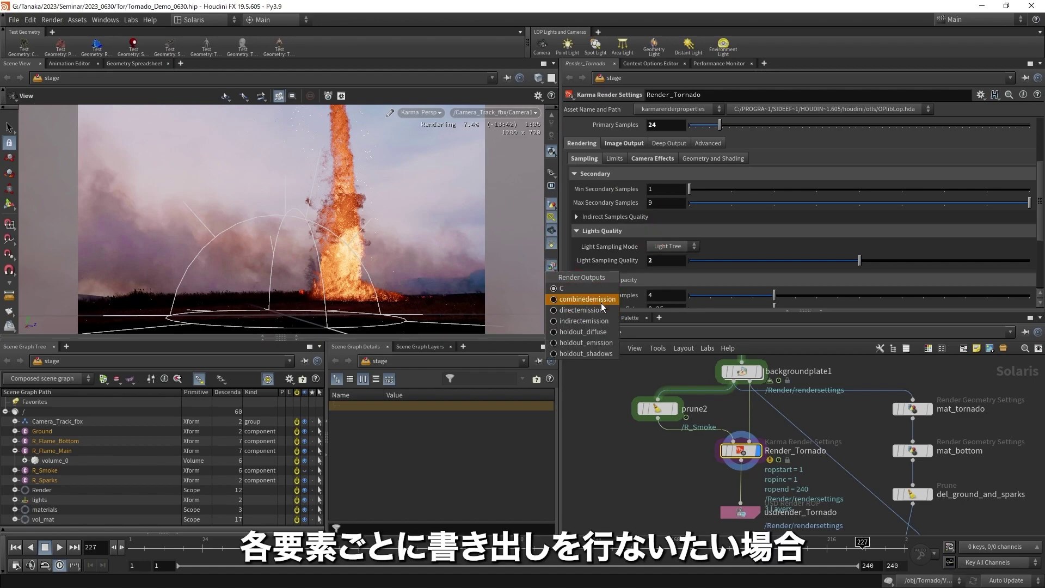
{"action": "left_click", "coordinate": [583, 308]}
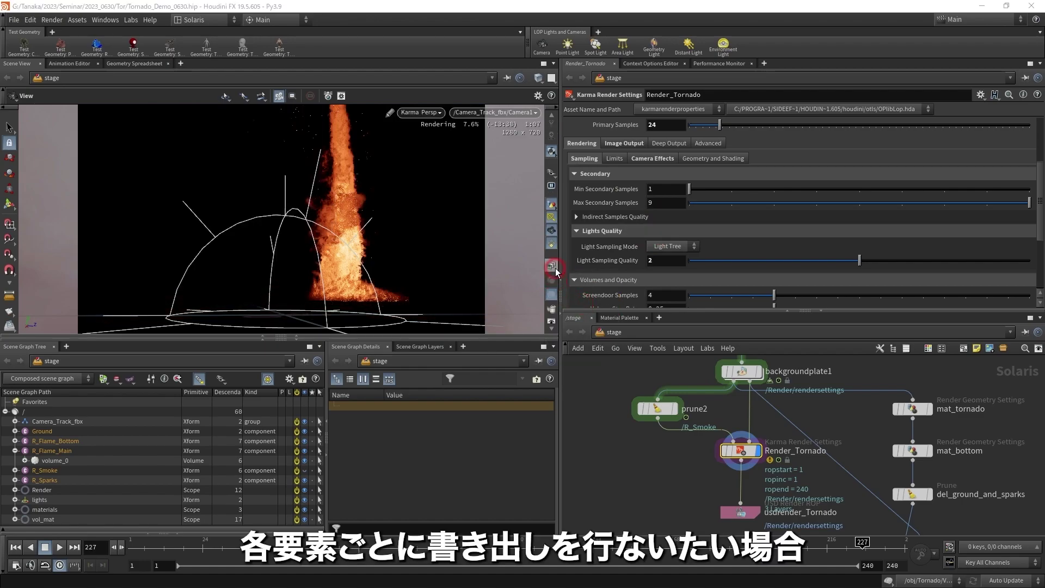
{"action": "left_click", "coordinate": [555, 268]}
{"action": "left_click", "coordinate": [567, 311]}
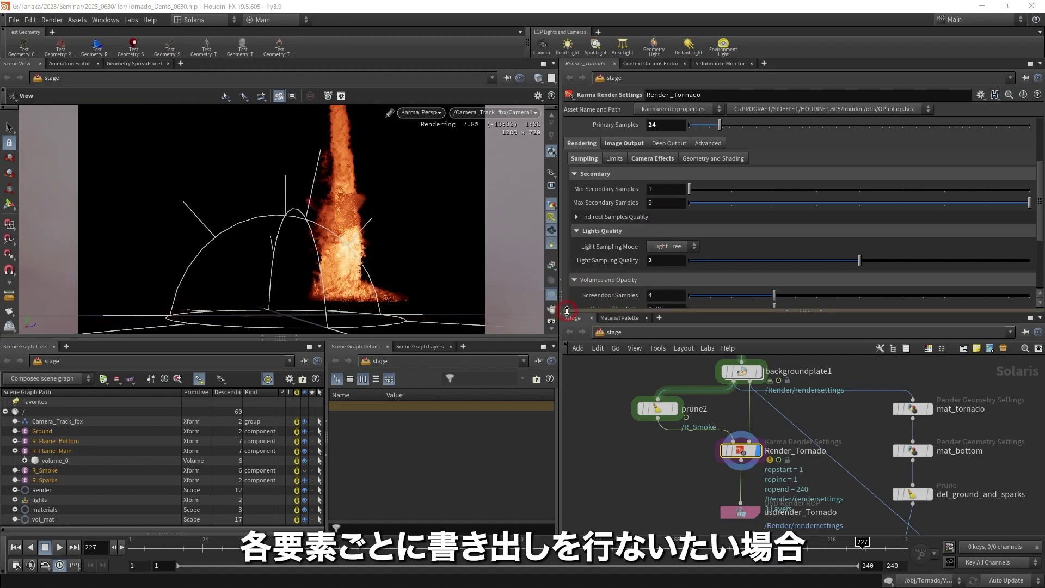
{"action": "left_click", "coordinate": [552, 270]}
{"action": "left_click", "coordinate": [562, 312]}
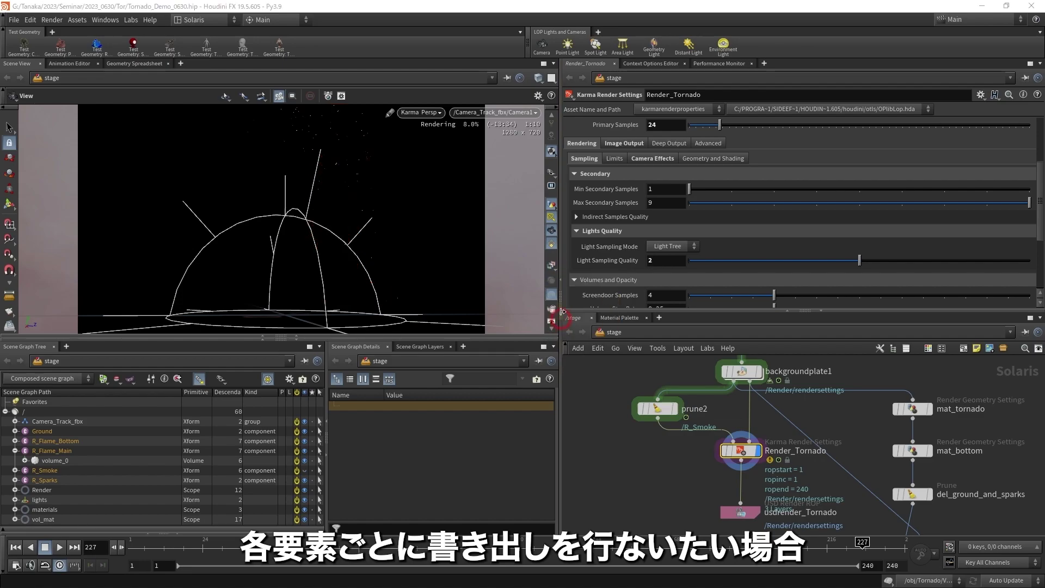
{"action": "left_click", "coordinate": [554, 275]}
{"action": "left_click", "coordinate": [563, 302]}
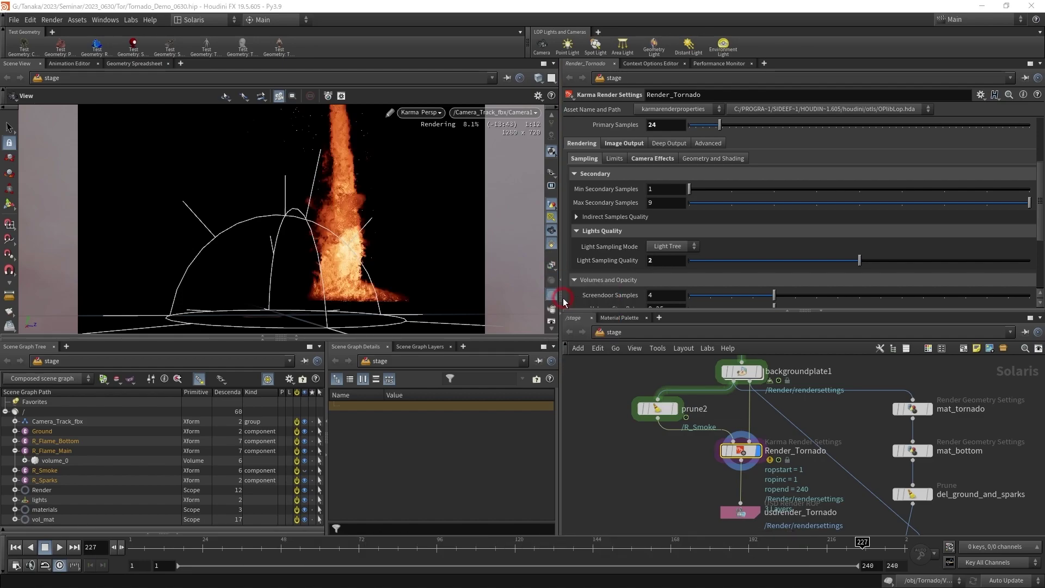
{"action": "left_click", "coordinate": [550, 270]}
{"action": "left_click", "coordinate": [557, 313]}
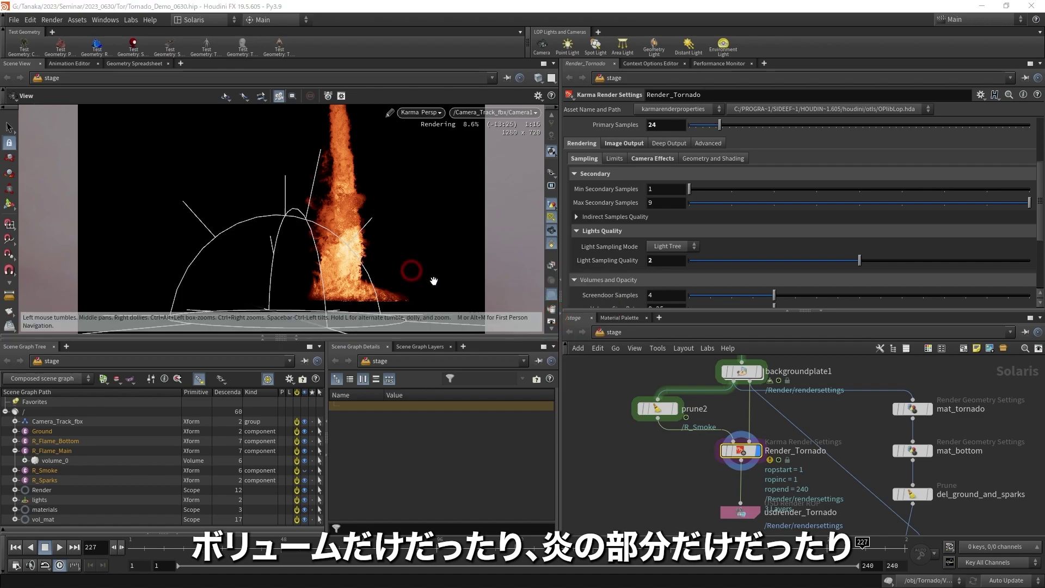
{"action": "left_click", "coordinate": [550, 270]}
{"action": "left_click", "coordinate": [559, 321]}
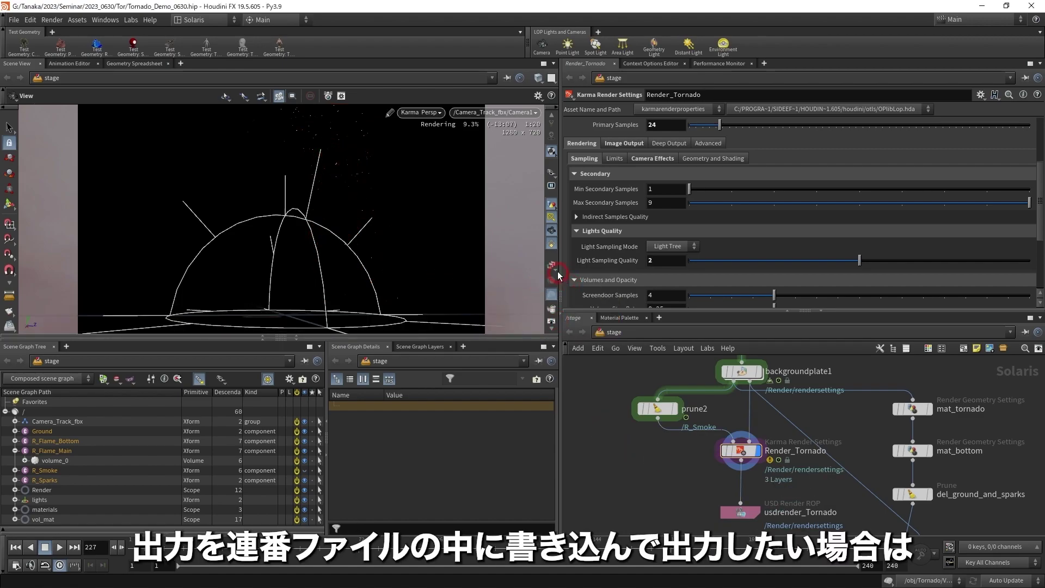
{"action": "left_click", "coordinate": [584, 262]}
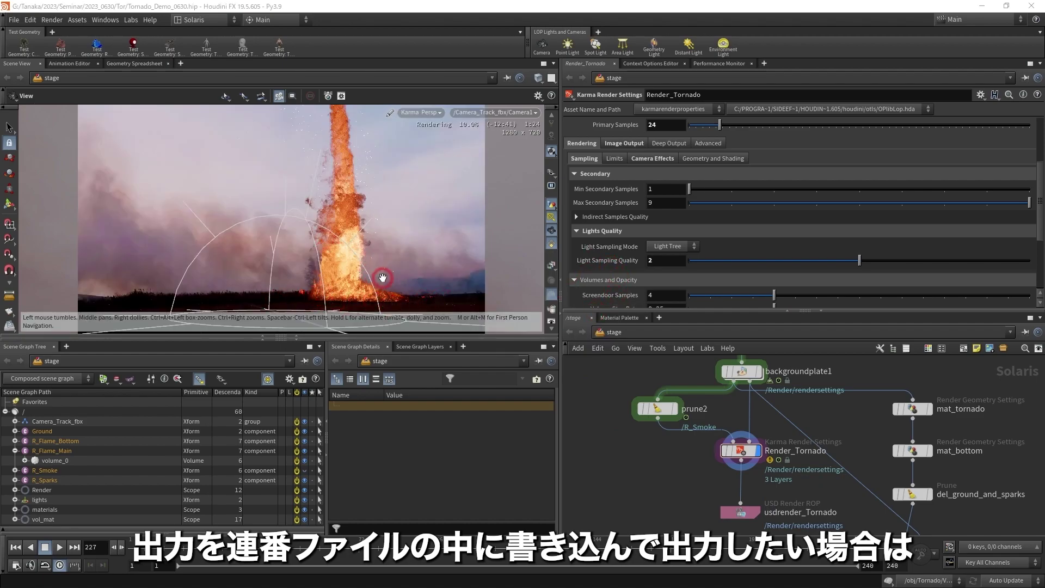
Scroll through the Image Output AOV groups, then select the usdrender_Tornado ROP.
{"action": "middle_click_drag", "start_coordinate": [722, 490], "coordinate": [675, 491]}
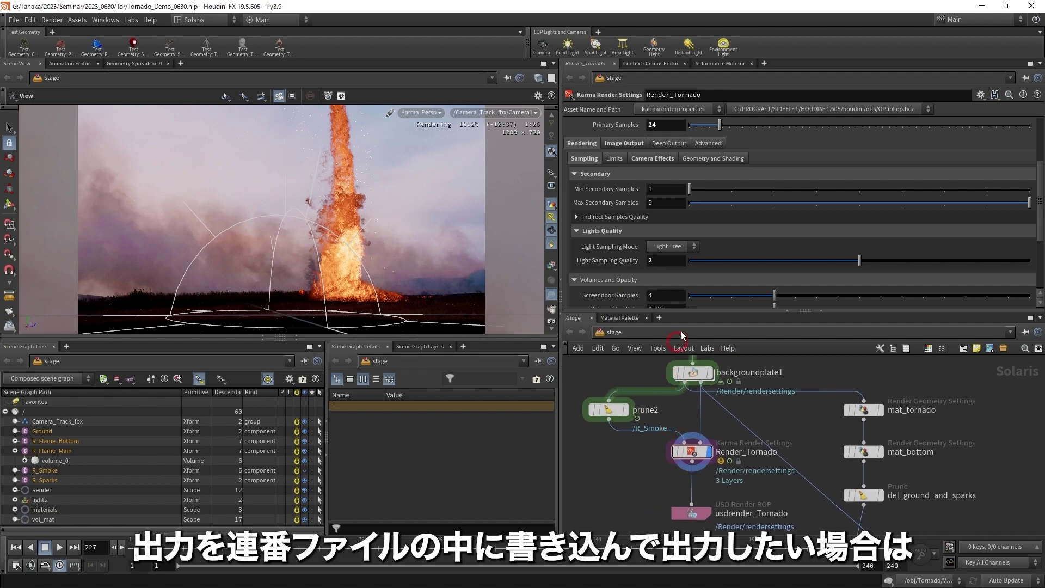
{"action": "scroll", "coordinate": [603, 186], "scroll_direction": "up", "scroll_amount": 2}
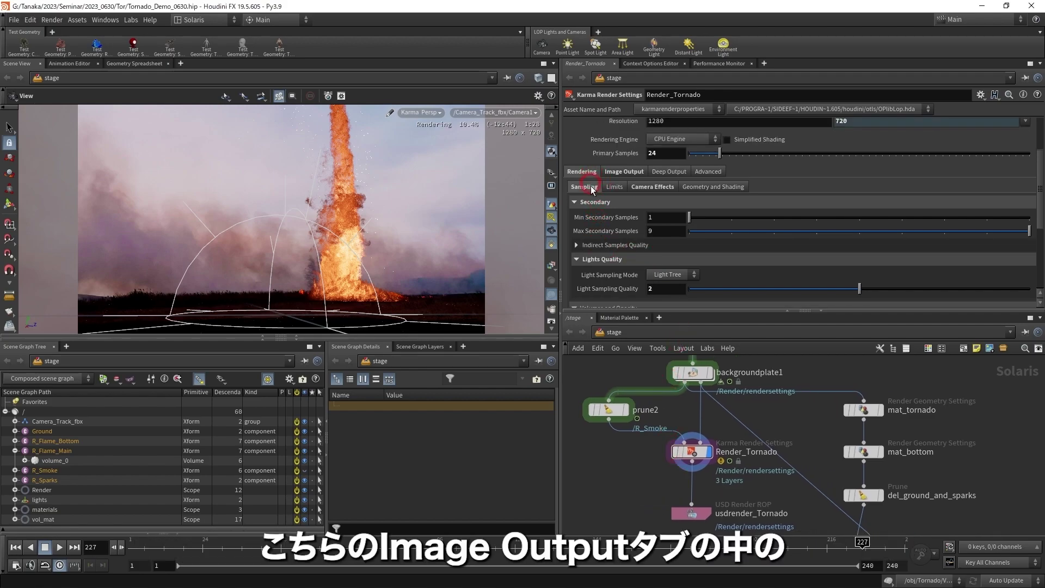
{"action": "left_click", "coordinate": [624, 172]}
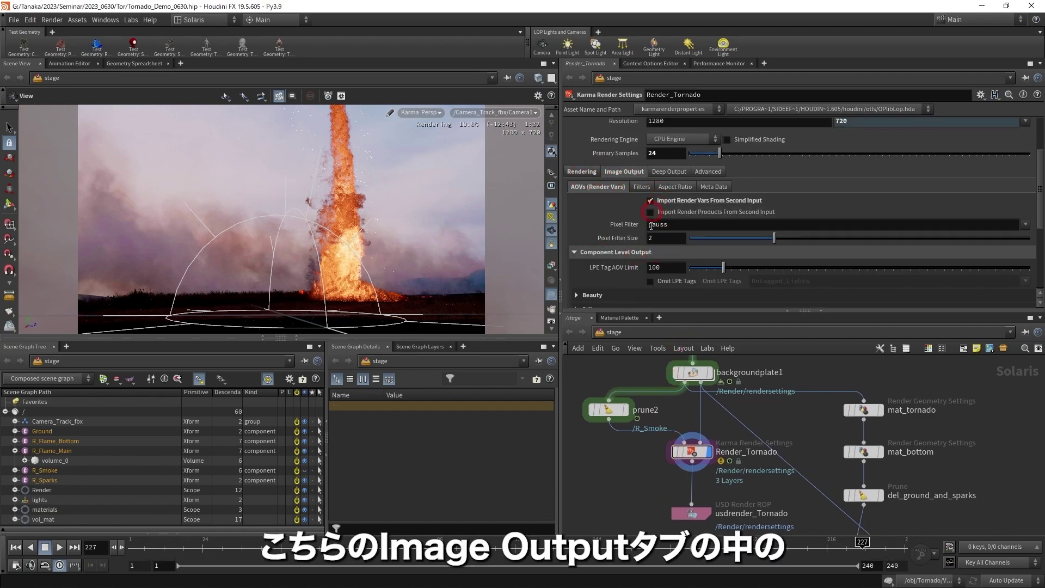
{"action": "scroll", "coordinate": [680, 267], "scroll_direction": "down", "scroll_amount": 4}
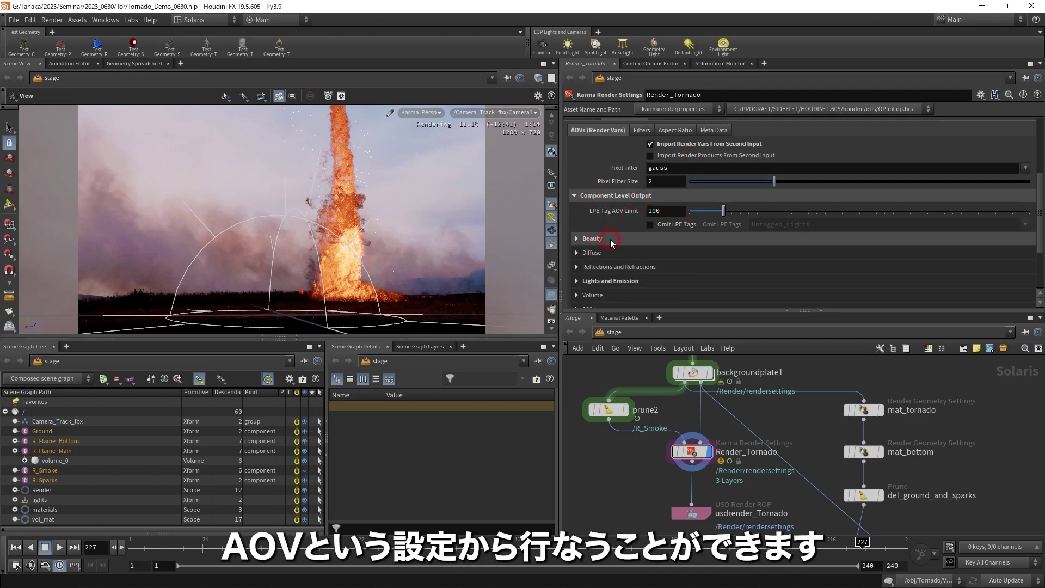
{"action": "scroll", "coordinate": [663, 273], "scroll_direction": "down", "scroll_amount": 3}
{"action": "mouse_move", "coordinate": [645, 492]}
{"action": "middle_mouse_down"}
{"action": "mouse_move", "coordinate": [646, 445]}
{"action": "mouse_move", "coordinate": [719, 452]}
{"action": "middle_mouse_up"}
{"action": "left_click", "coordinate": [773, 473]}
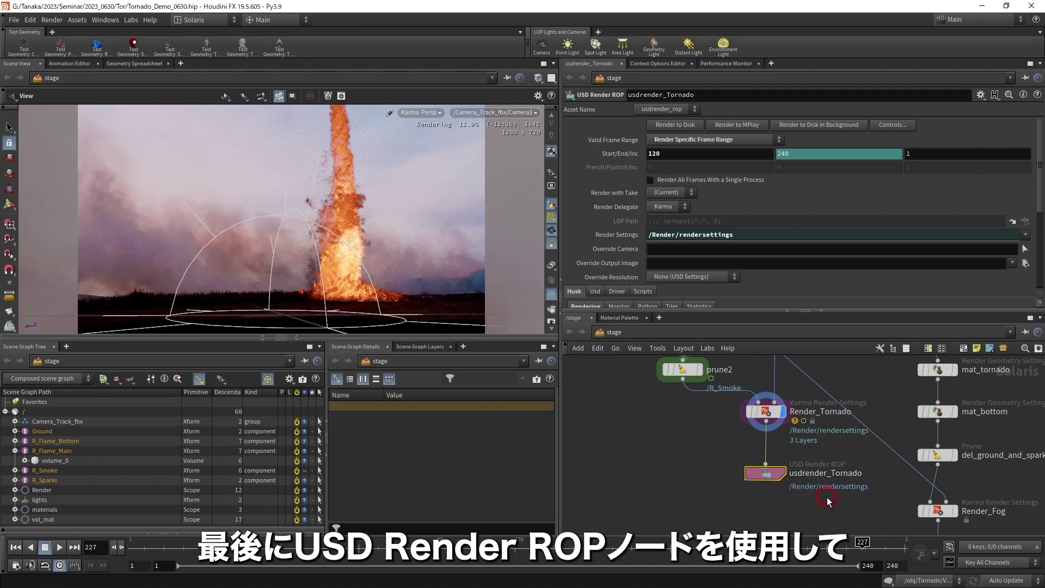
{"action": "mouse_move", "coordinate": [756, 494]}
{"action": "middle_mouse_down"}
{"action": "mouse_move", "coordinate": [767, 478]}
{"action": "mouse_move", "coordinate": [800, 494]}
{"action": "middle_mouse_up"}
{"action": "left_click", "coordinate": [672, 153]}
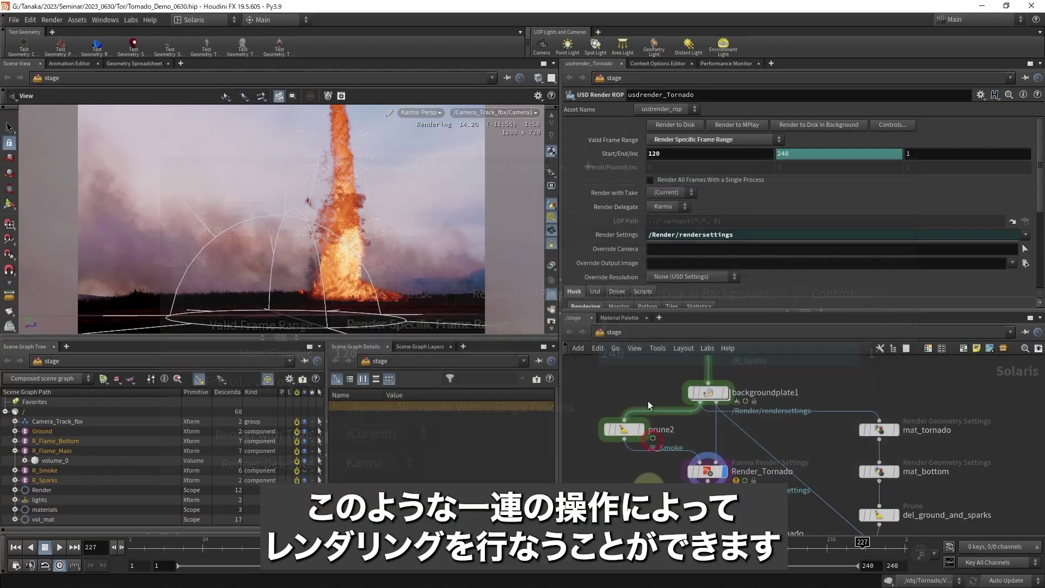
{"action": "scroll", "coordinate": [667, 464], "scroll_direction": "down", "scroll_amount": 2}
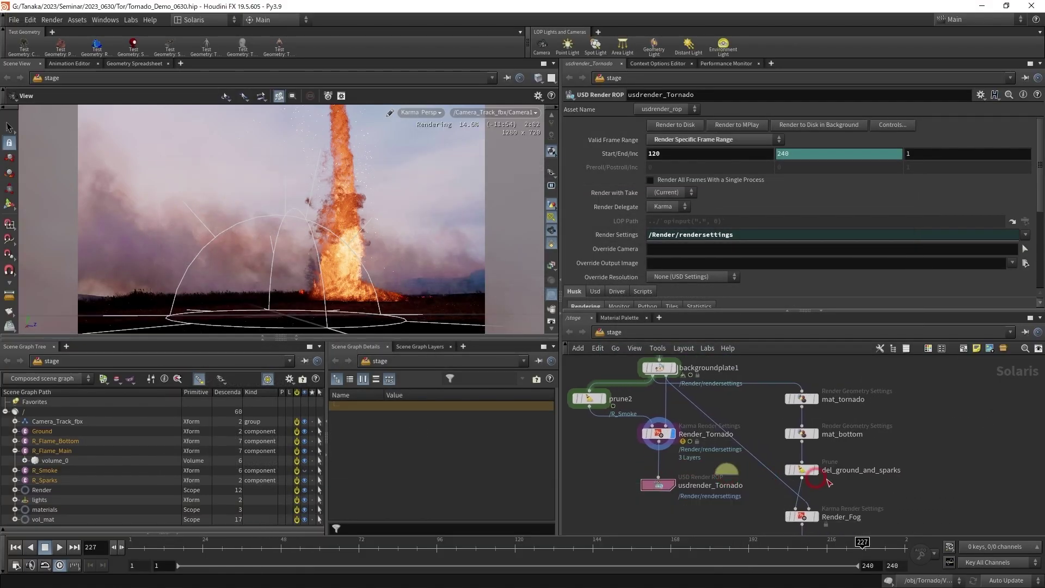
{"action": "scroll", "coordinate": [778, 475], "scroll_direction": "down", "scroll_amount": 1}
Set the viewport to Houdini GL and move the network editor from obj to out.
{"action": "left_click", "coordinate": [430, 118]}
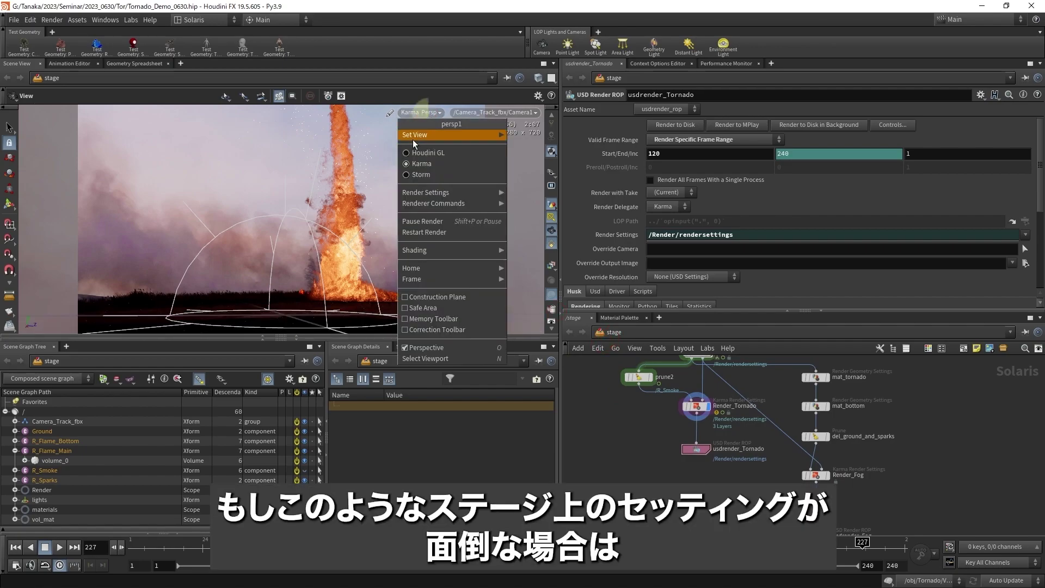
{"action": "left_click", "coordinate": [405, 148]}
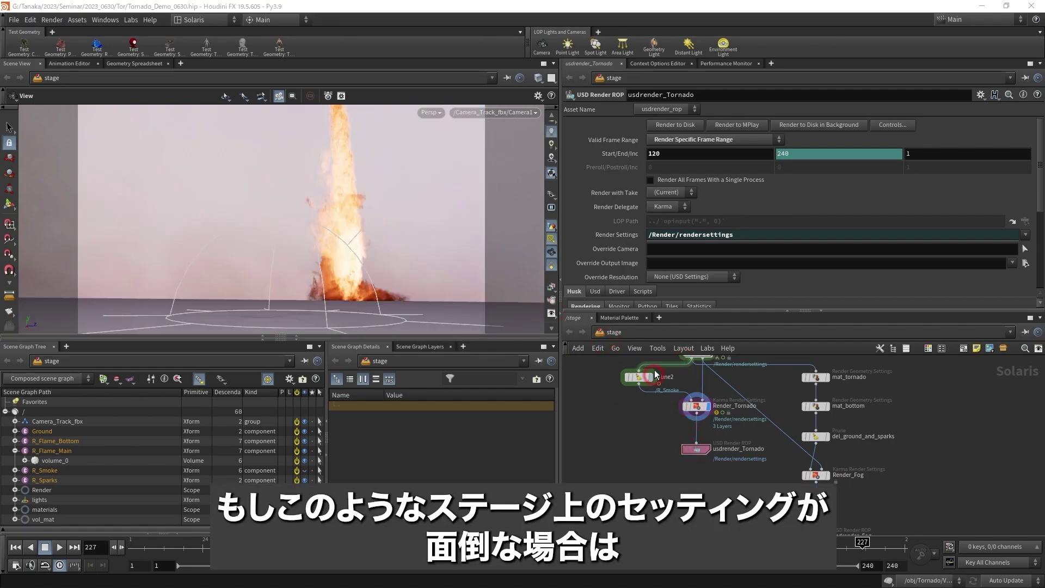
{"action": "left_click", "coordinate": [613, 334]}
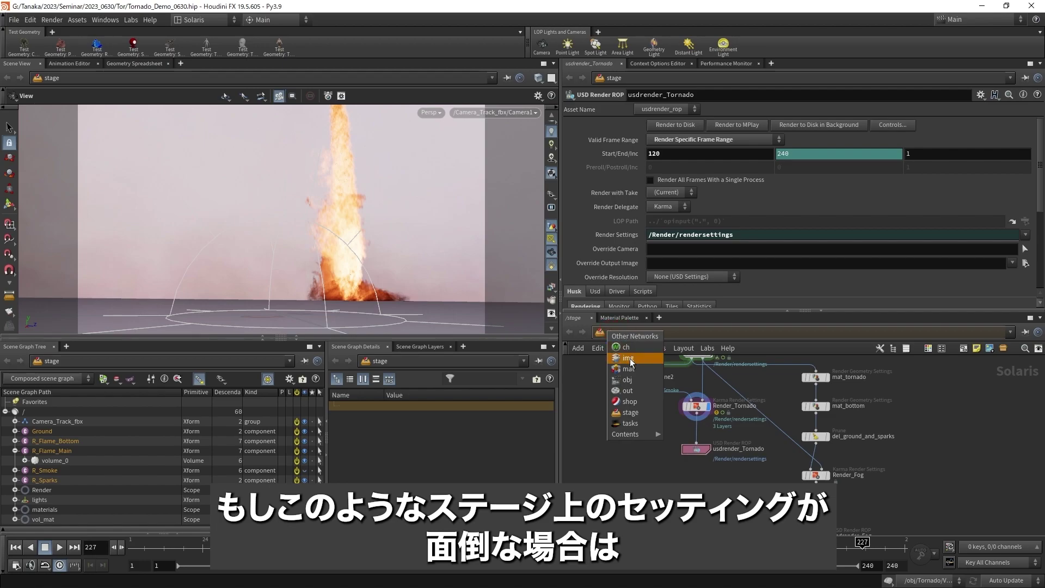
{"action": "left_click", "coordinate": [630, 380]}
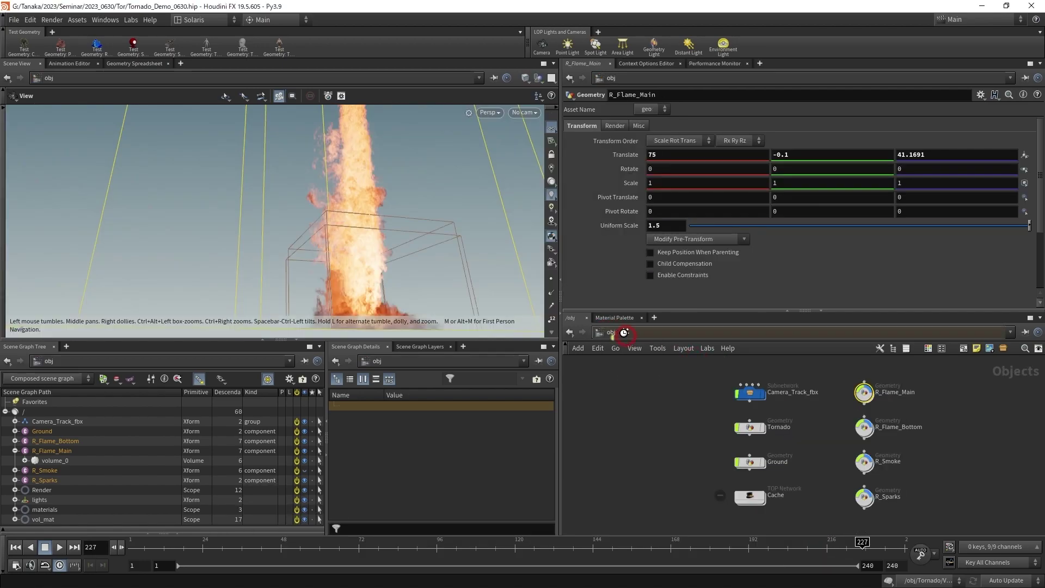
{"action": "left_click", "coordinate": [624, 333]}
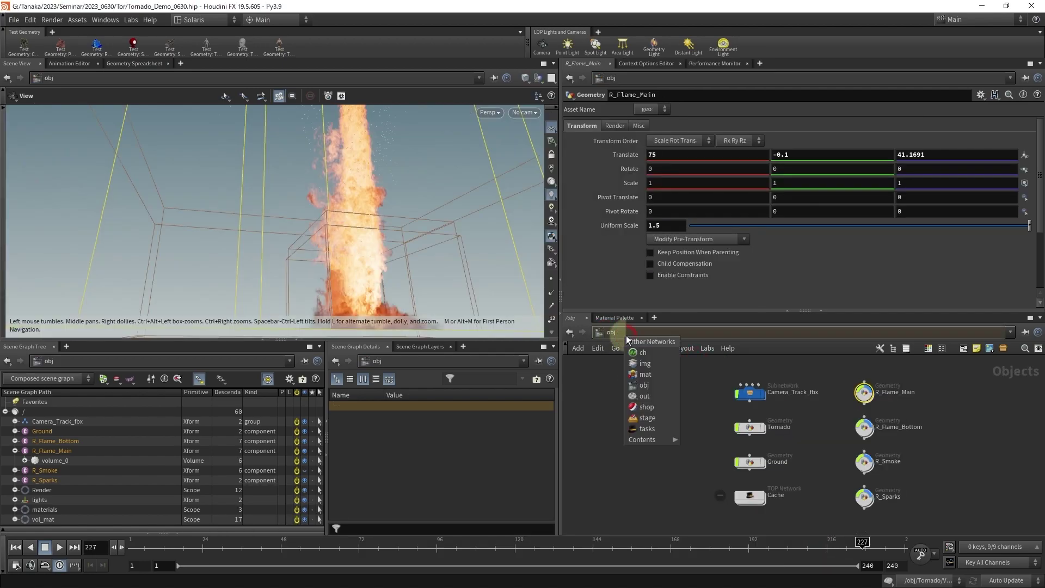
{"action": "left_click", "coordinate": [651, 393]}
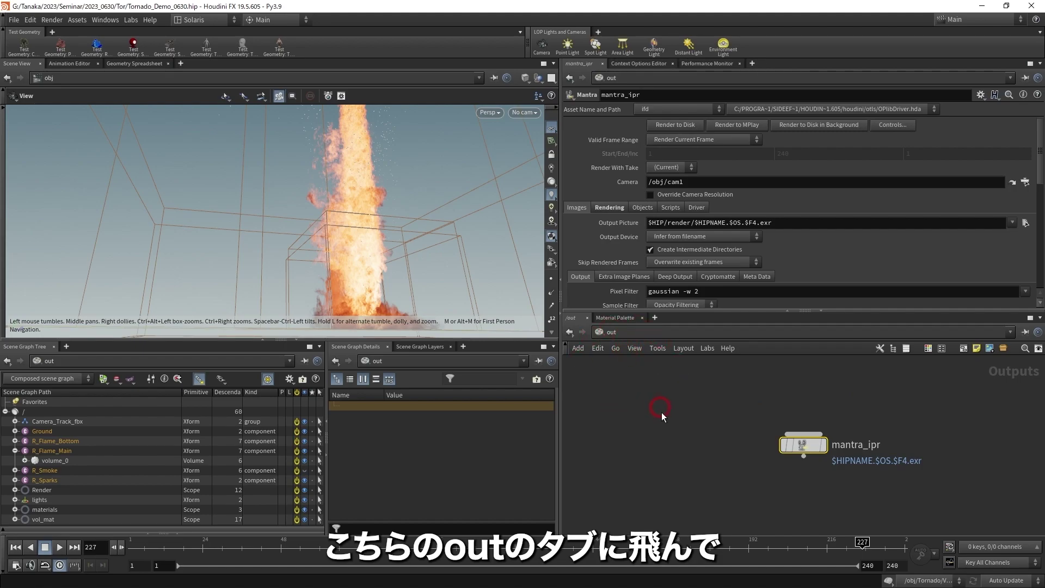
Add a karma1 Karma ROP in /out, lined up beside mantra_ipr.
{"action": "key", "text": "Tab"}
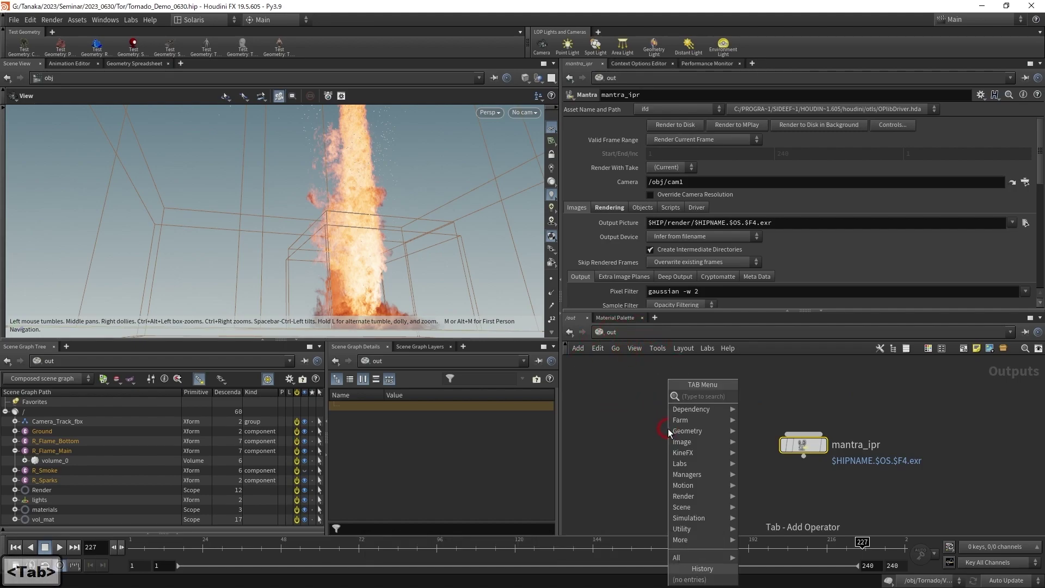
{"action": "type", "text": "kar"}
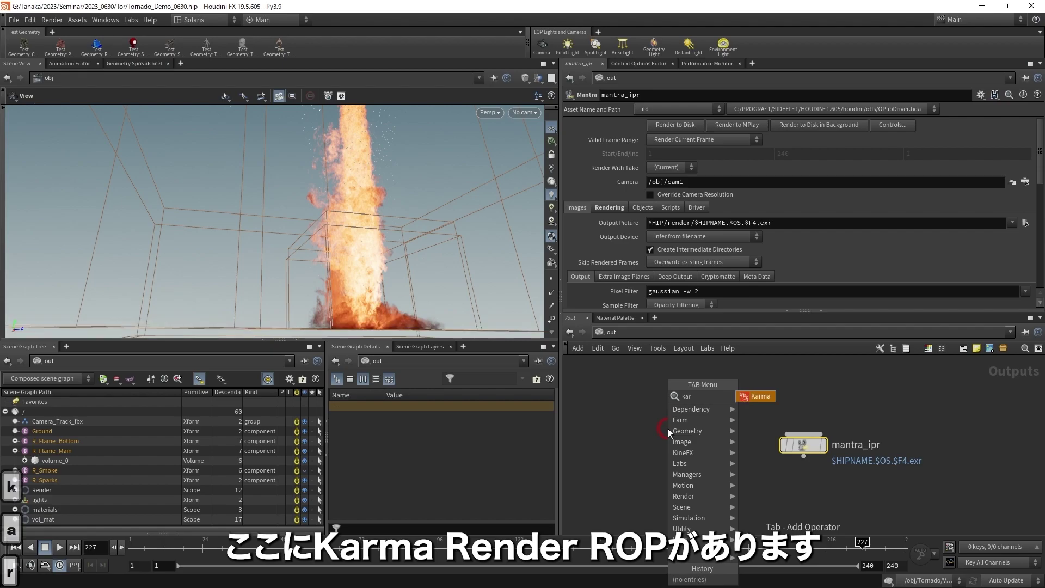
{"action": "type", "text": "a"}
{"action": "key", "text": "Return"}
{"action": "key", "text": "Return"}
{"action": "left_click", "coordinate": [668, 429]}
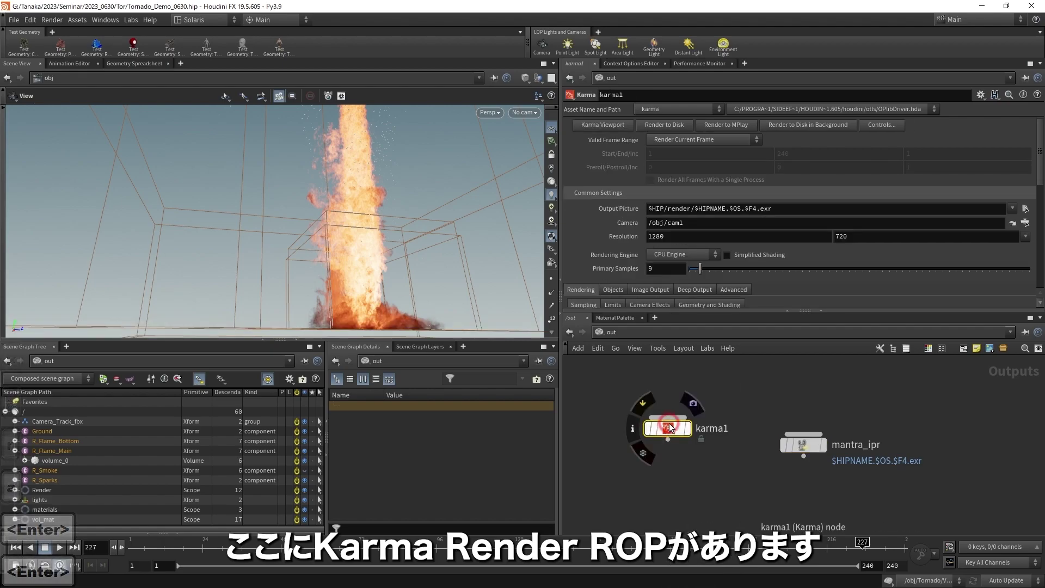
{"action": "left_click_drag", "start_coordinate": [677, 434], "coordinate": [678, 449]}
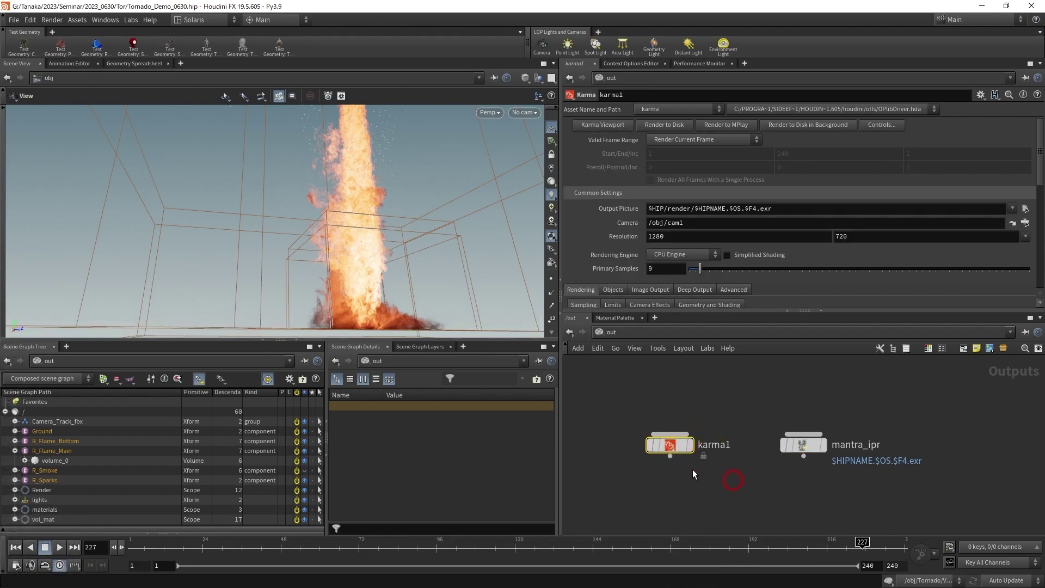
{"action": "scroll", "coordinate": [668, 475], "scroll_direction": "up", "scroll_amount": 1}
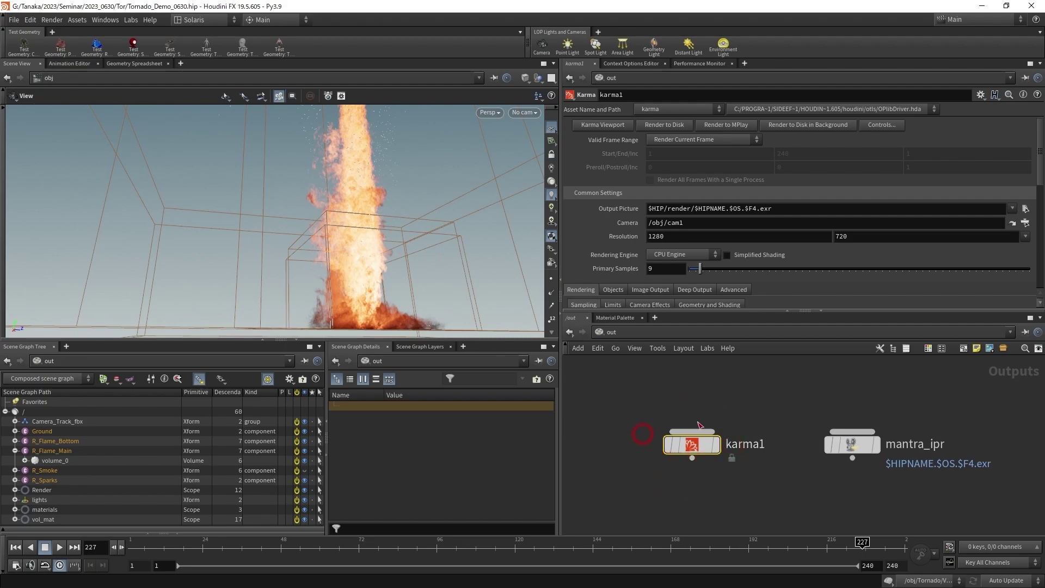
{"action": "left_click_drag", "start_coordinate": [714, 448], "coordinate": [722, 447]}
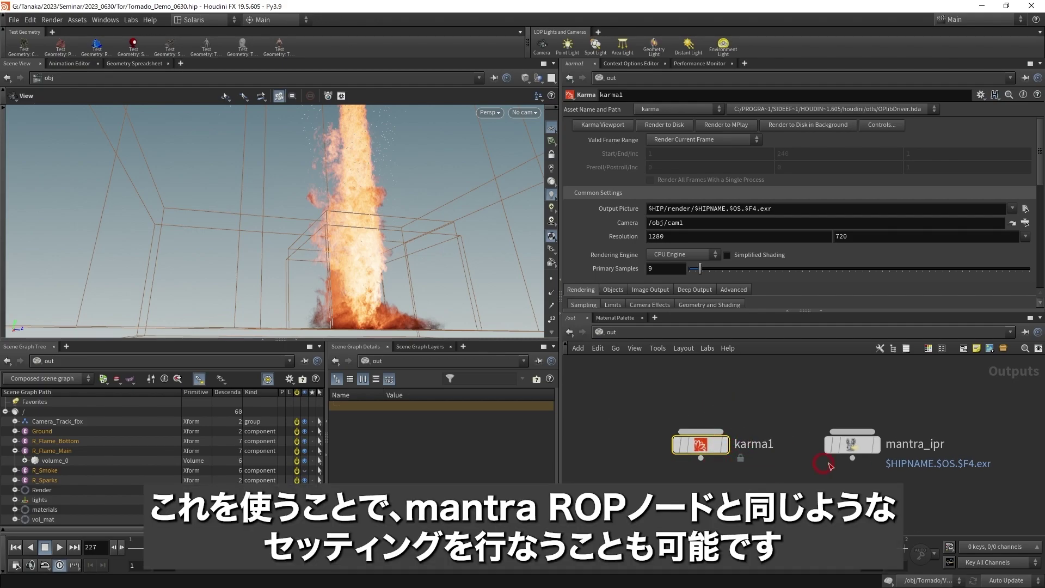
Compare karma1 with mantra_ipr, then bring up the fire-tornado reference video.
{"action": "left_click", "coordinate": [852, 443]}
{"action": "left_click", "coordinate": [701, 443]}
{"action": "left_click", "coordinate": [852, 444]}
{"action": "left_click", "coordinate": [685, 452]}
{"action": "left_click", "coordinate": [669, 383]}
{"action": "left_click", "coordinate": [586, 397]}
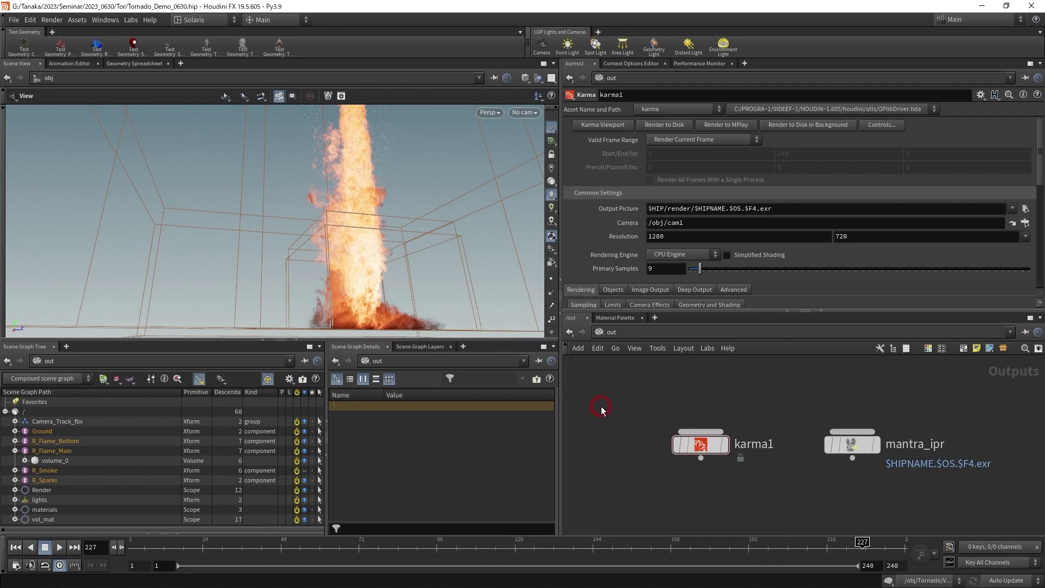
{"action": "key", "text": "alt+Tab"}
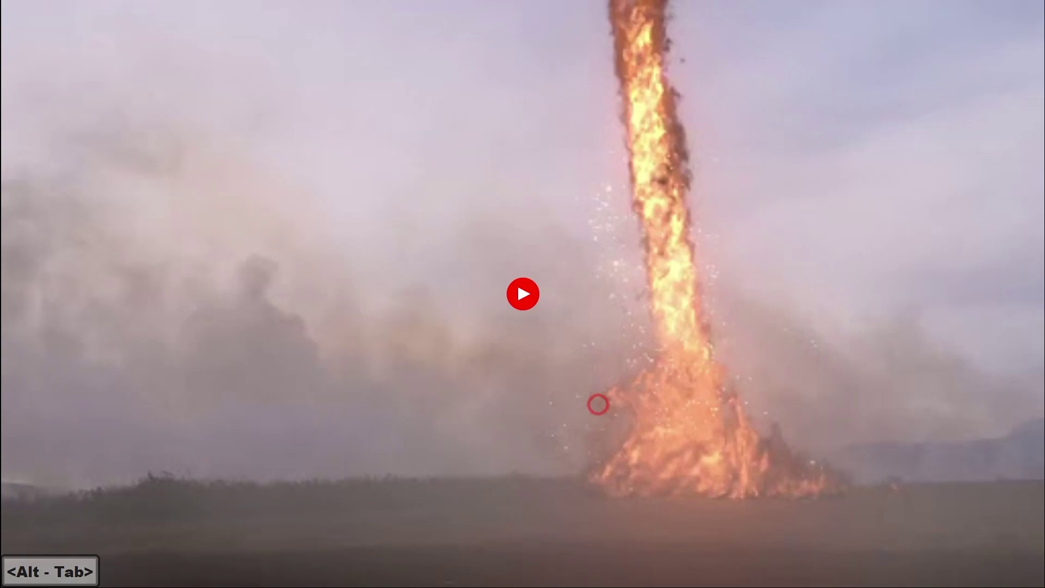
Play the fire-tornado reference clip, then return to Houdini.
{"action": "left_click", "coordinate": [525, 296]}
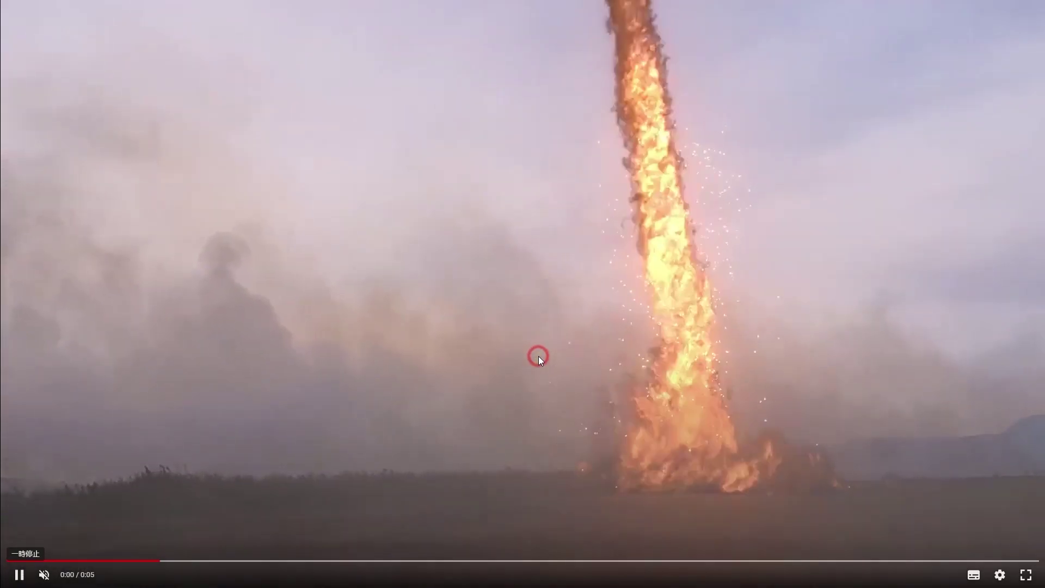
{"action": "key", "text": "alt+Tab"}
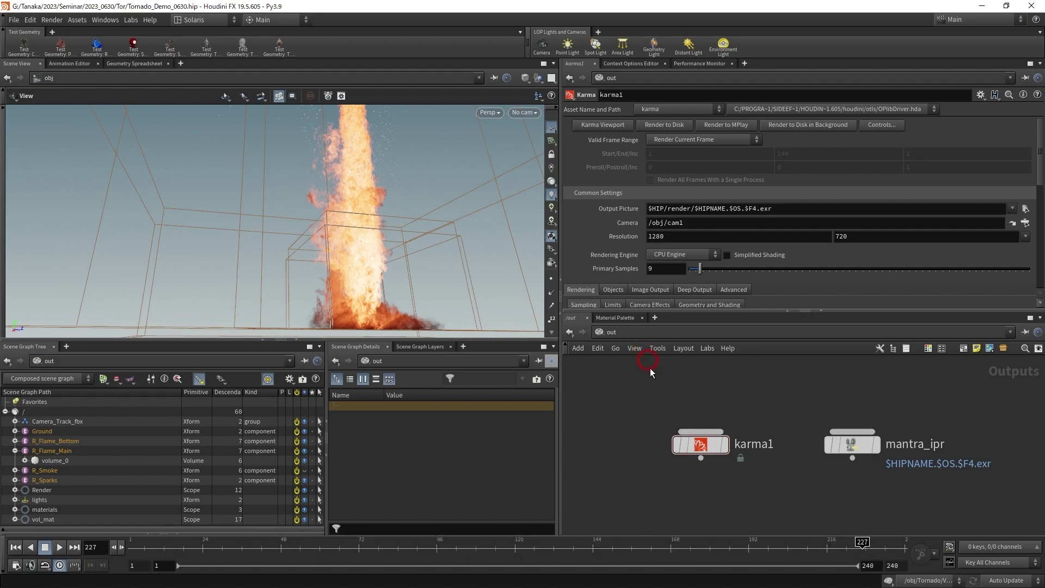
{"action": "left_click_drag", "start_coordinate": [787, 407], "coordinate": [661, 458]}
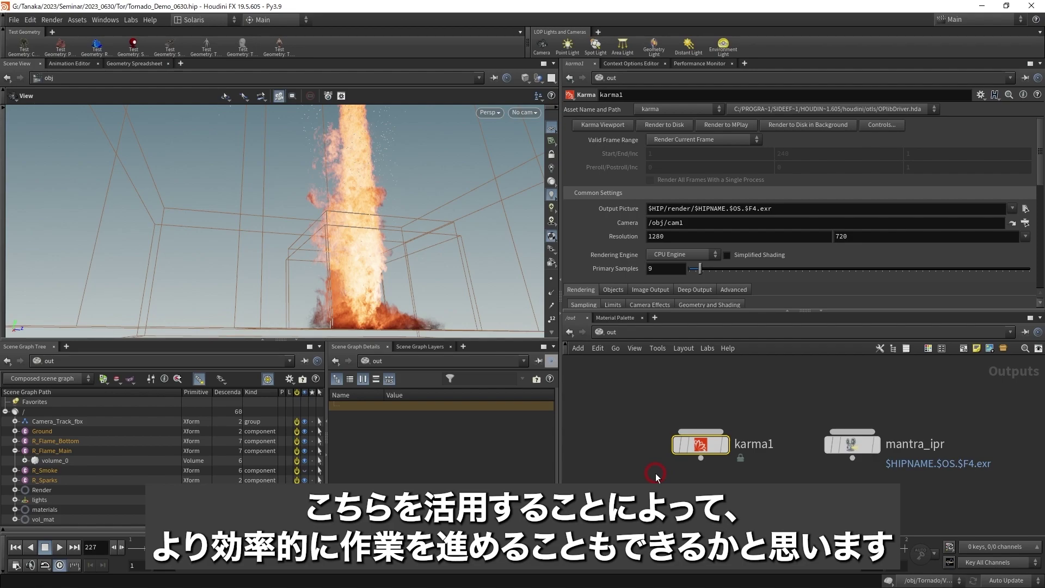
{"action": "left_click", "coordinate": [638, 407]}
{"action": "scroll", "coordinate": [639, 407], "scroll_direction": "down", "scroll_amount": 1}
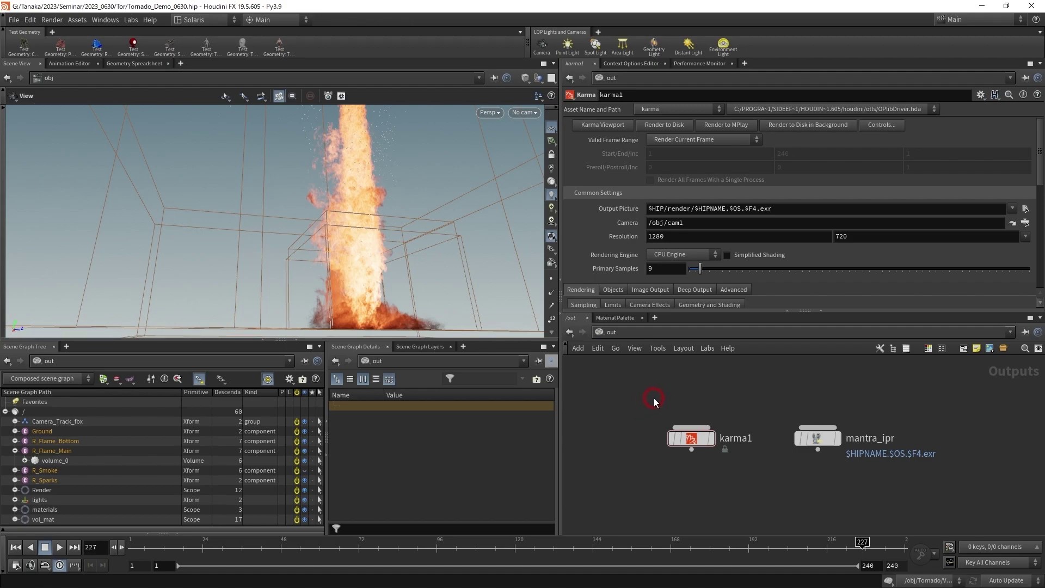
{"action": "scroll", "coordinate": [656, 407], "scroll_direction": "up", "scroll_amount": 1}
{"action": "scroll", "coordinate": [671, 407], "scroll_direction": "up", "scroll_amount": 1}
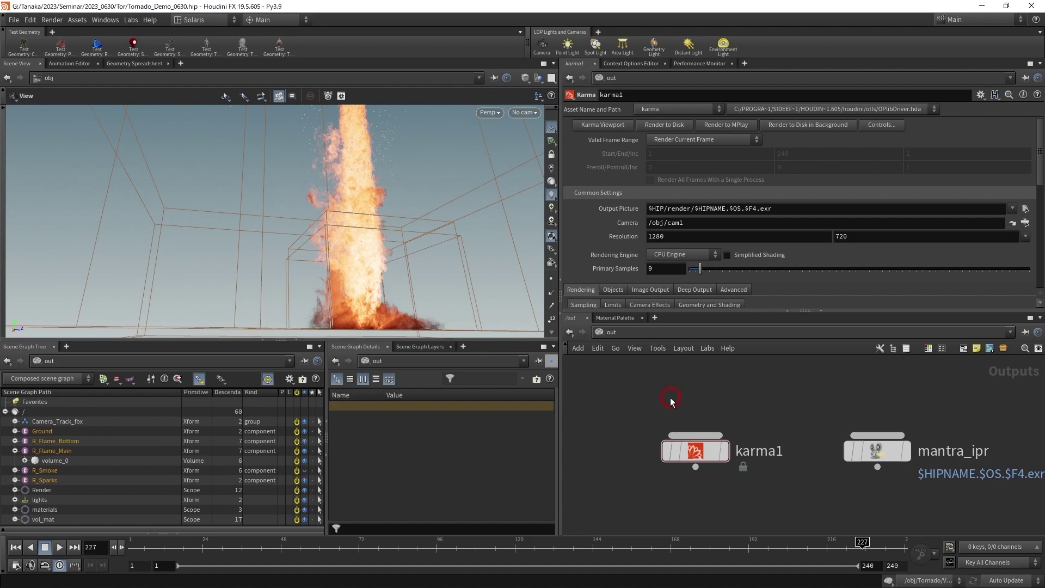
{"action": "key", "text": "alt+Tab"}
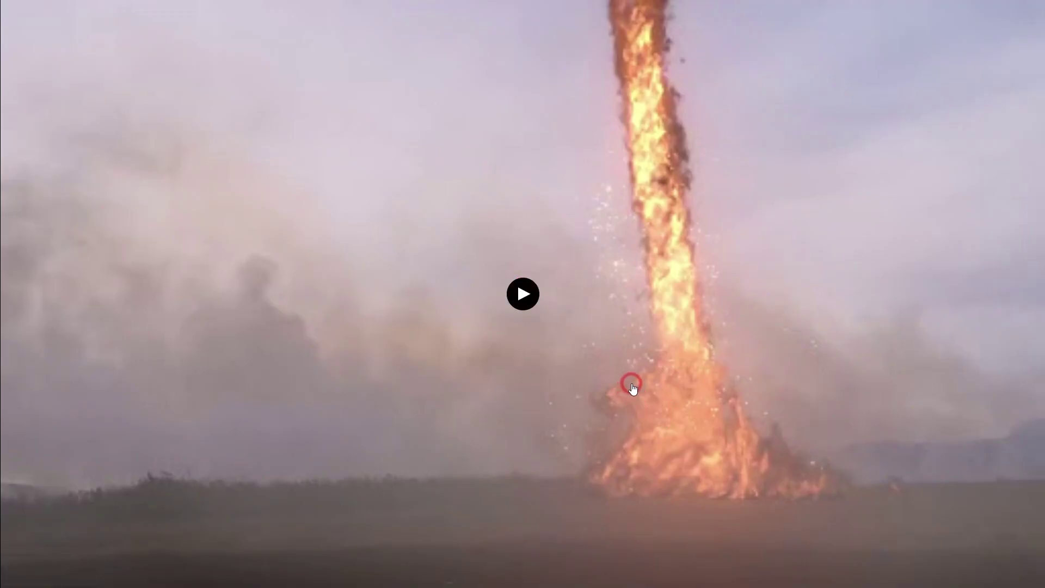
{"action": "key", "text": "alt+Tab"}
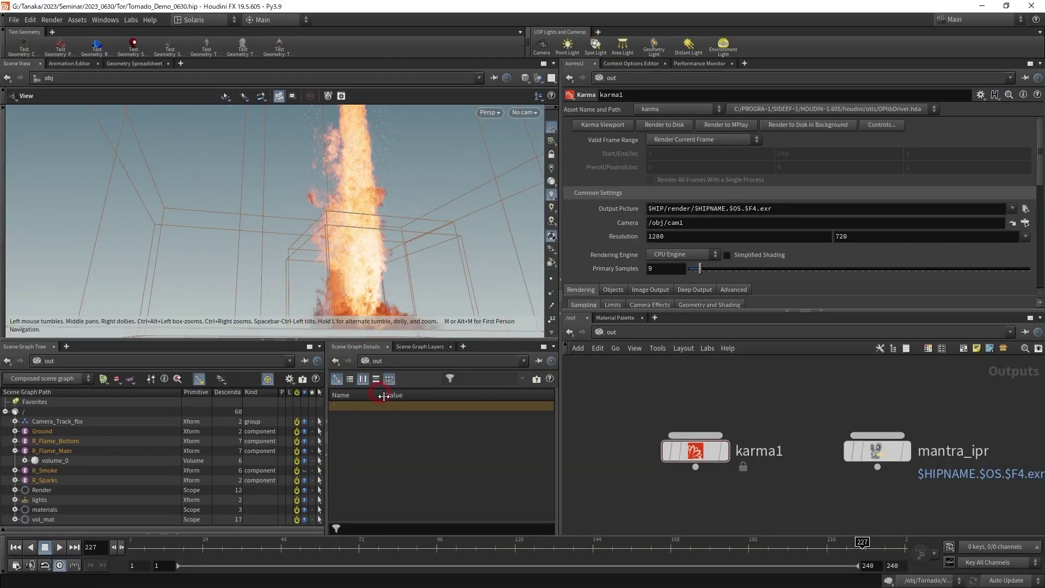